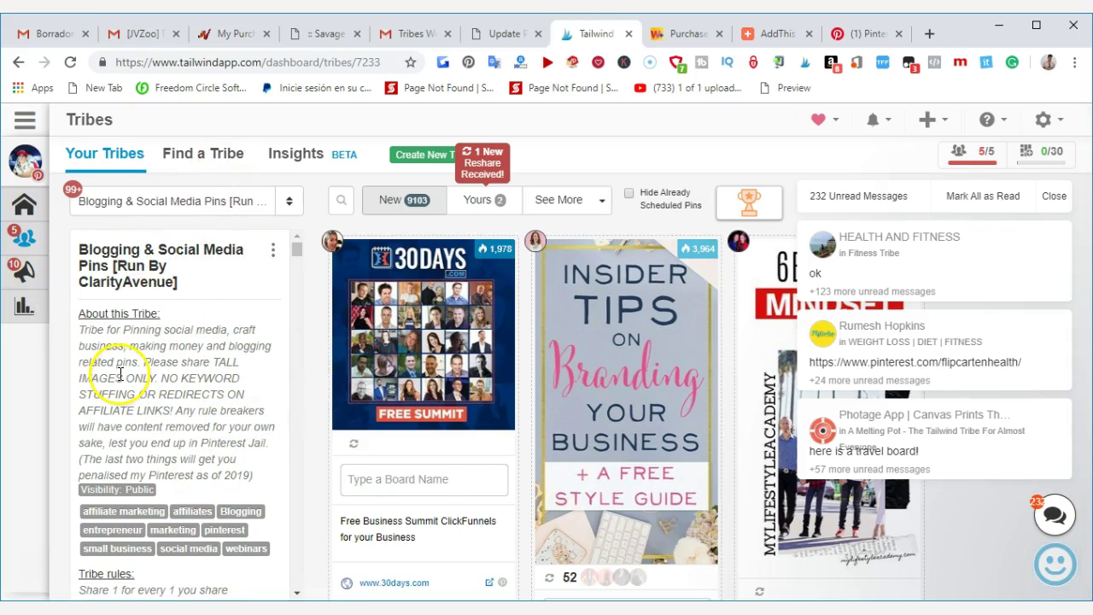
pyautogui.scroll(-2, 160, 353)
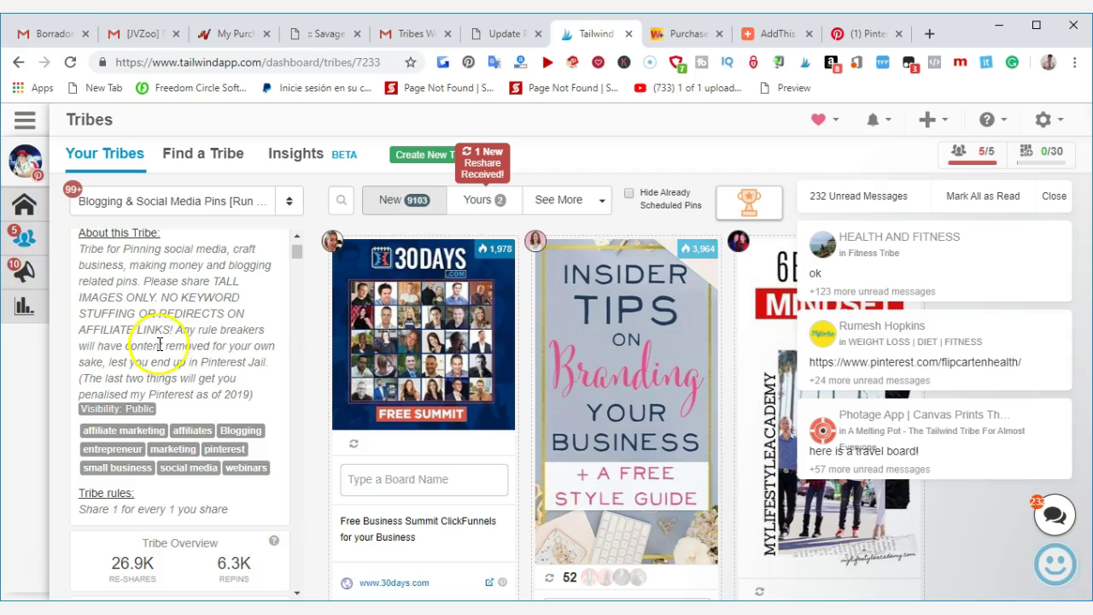
pyautogui.scroll(-2, 160, 344)
pyautogui.scroll(-2, 161, 359)
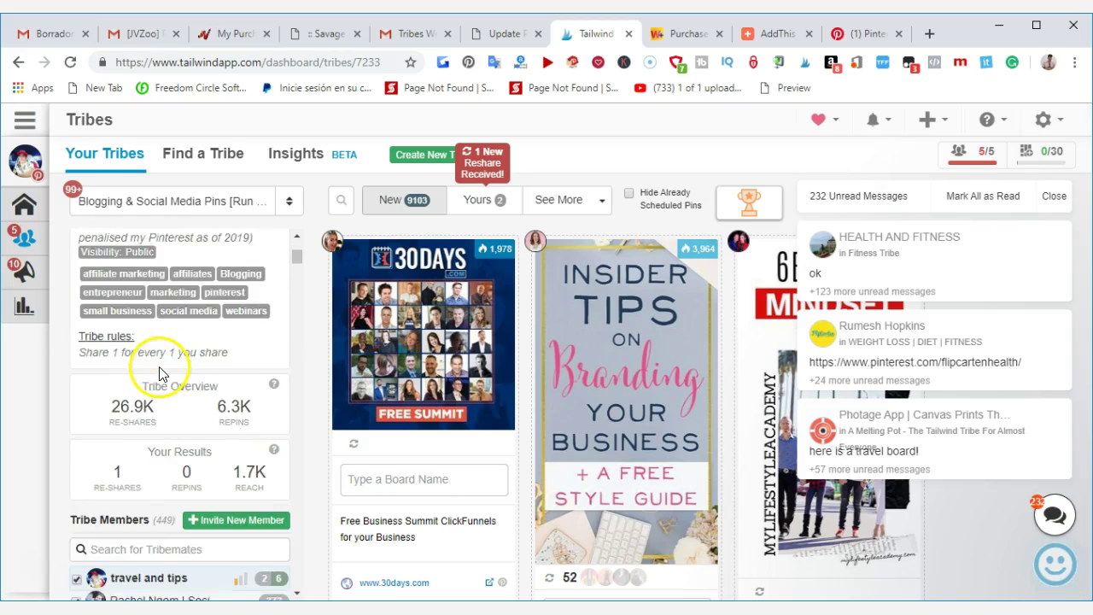
pyautogui.scroll(-2, 160, 369)
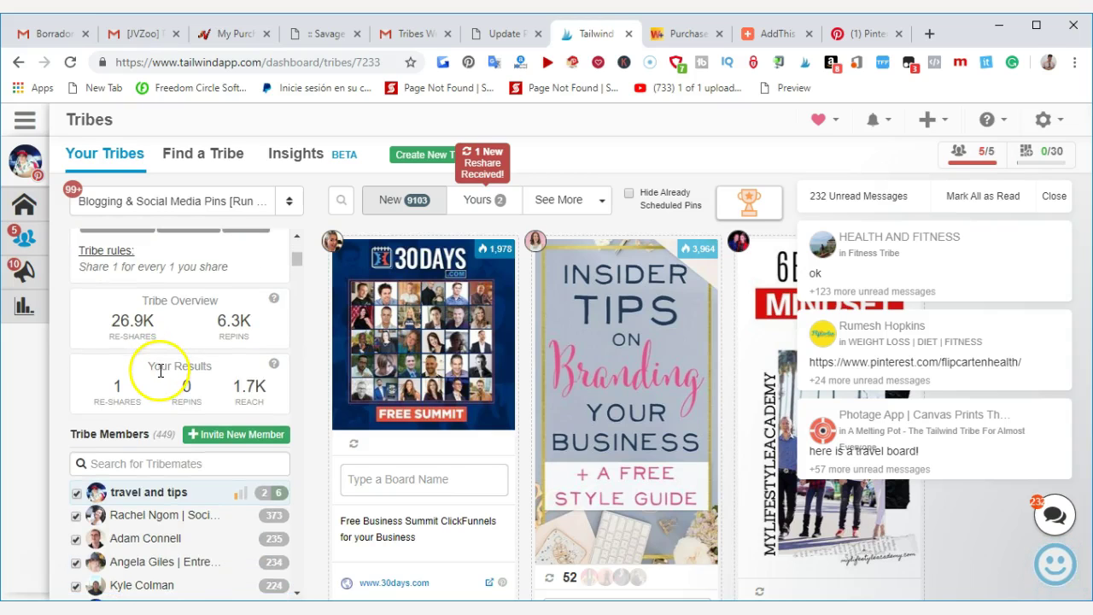
pyautogui.scroll(-2, 161, 374)
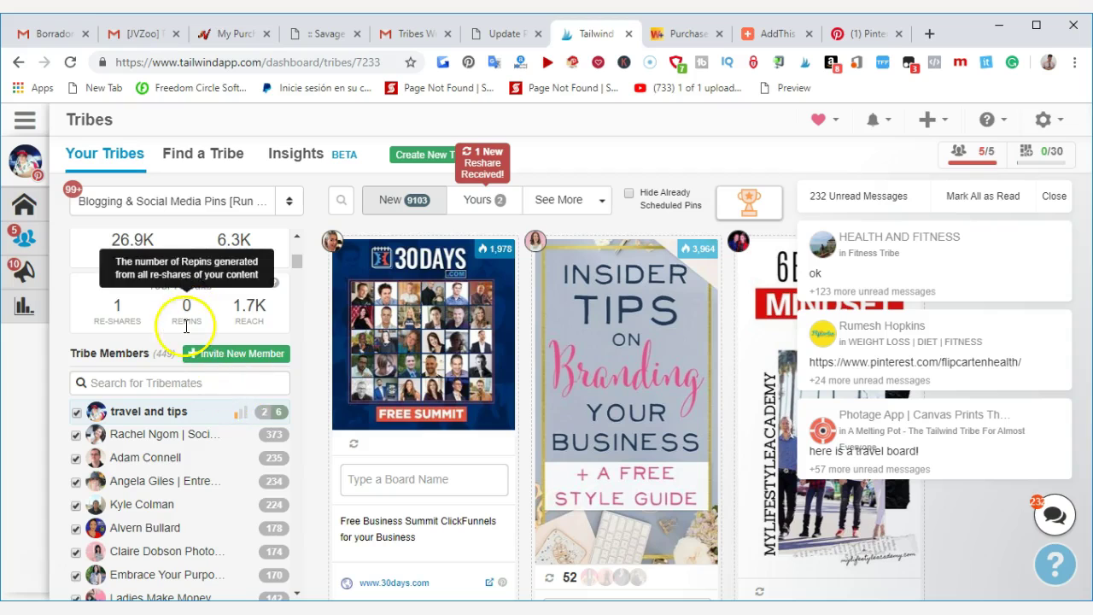
pyautogui.scroll(1, 171, 342)
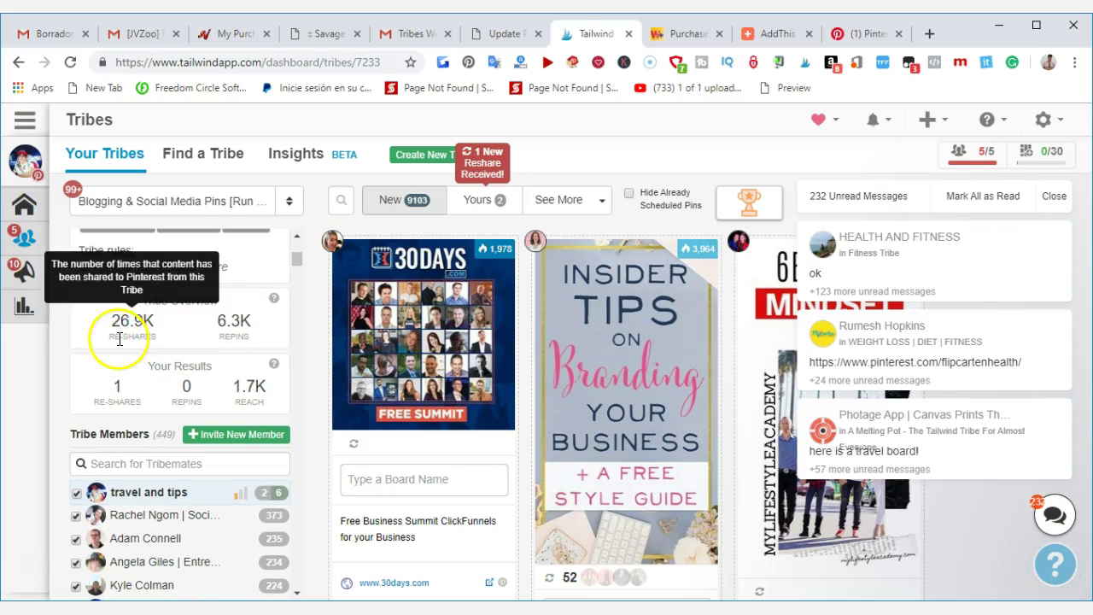
pyautogui.moveTo(249, 388)
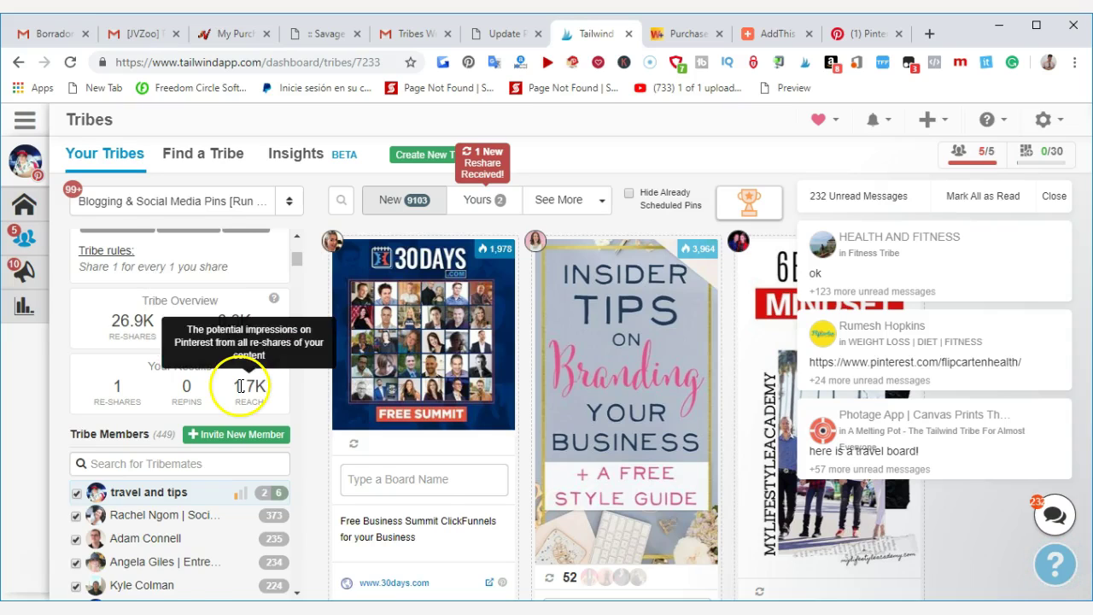
pyautogui.scroll(1, 244, 388)
pyautogui.scroll(3, 215, 329)
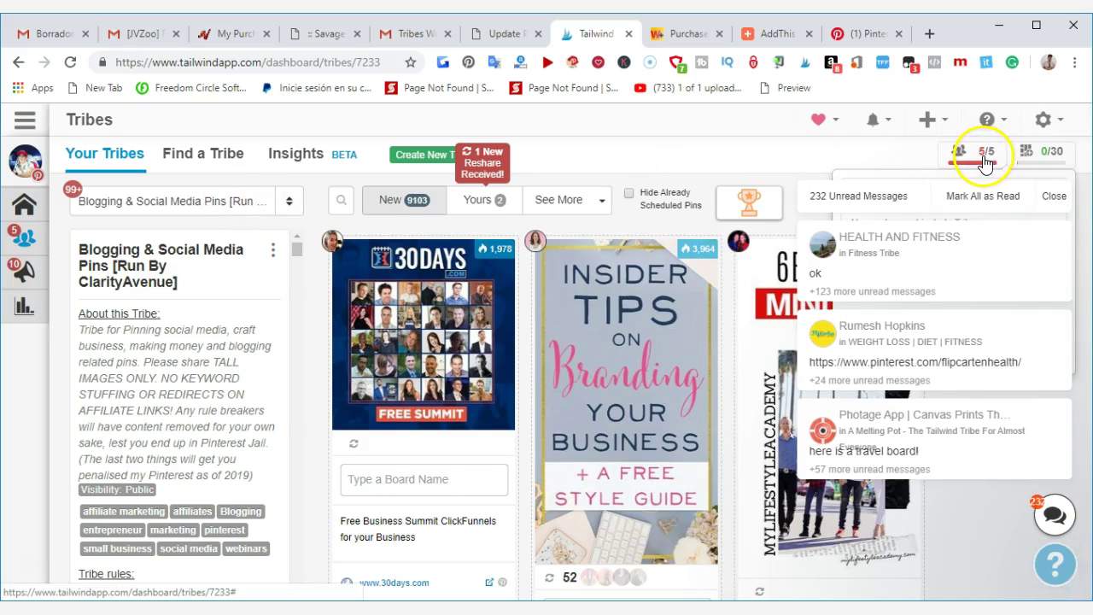
# Open the tribe selector and scroll through the list of joined tribes
pyautogui.click(288, 204)
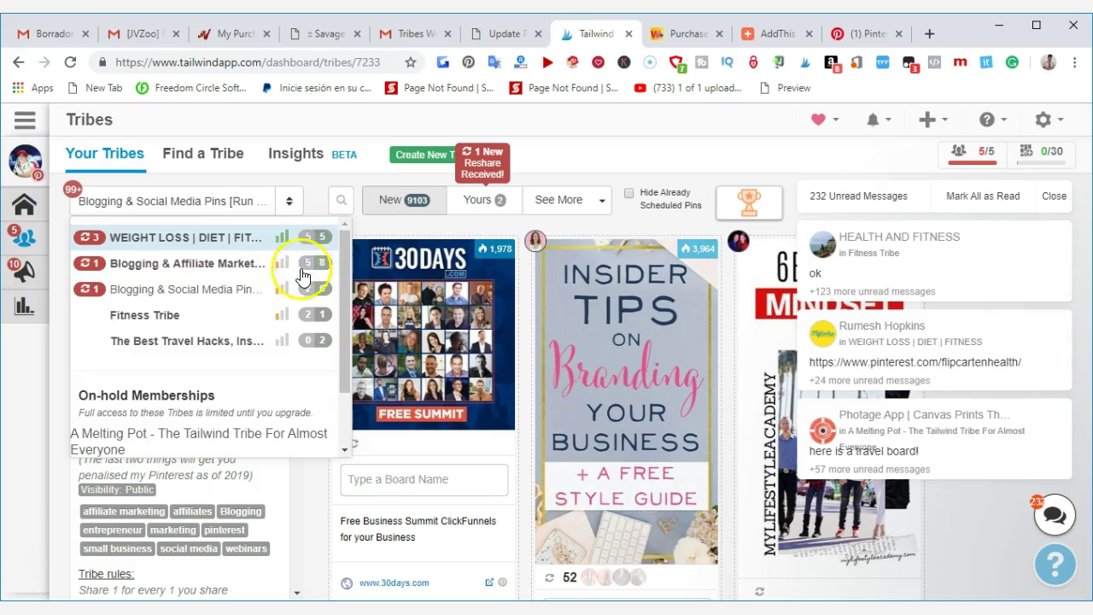
pyautogui.scroll(-2, 282, 359)
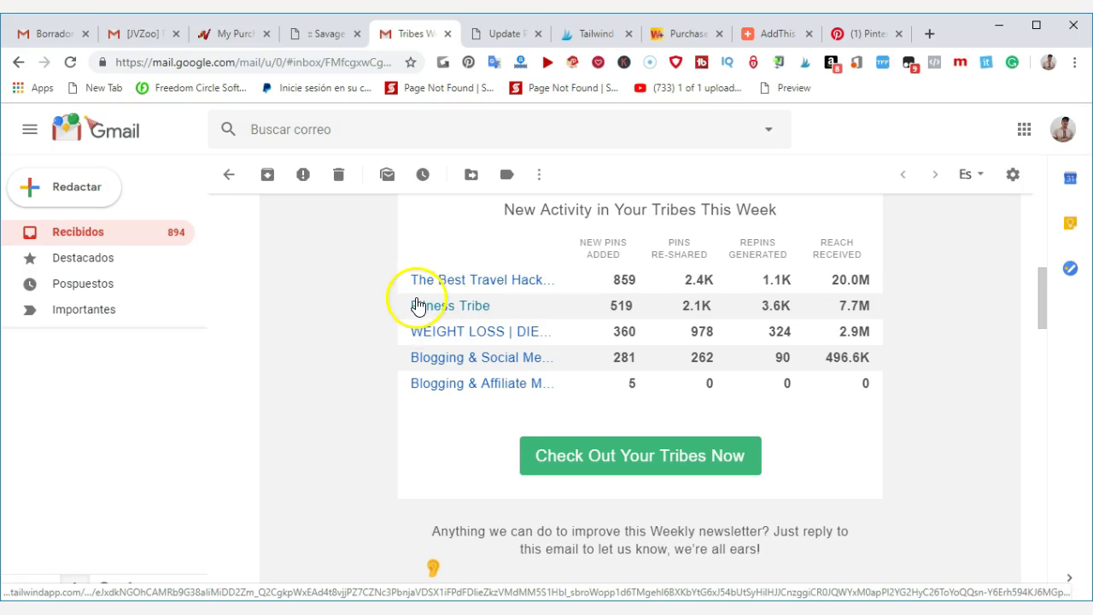
# Open the travel hacks tribe from the weekly email and review its stats table
pyautogui.click(529, 280)
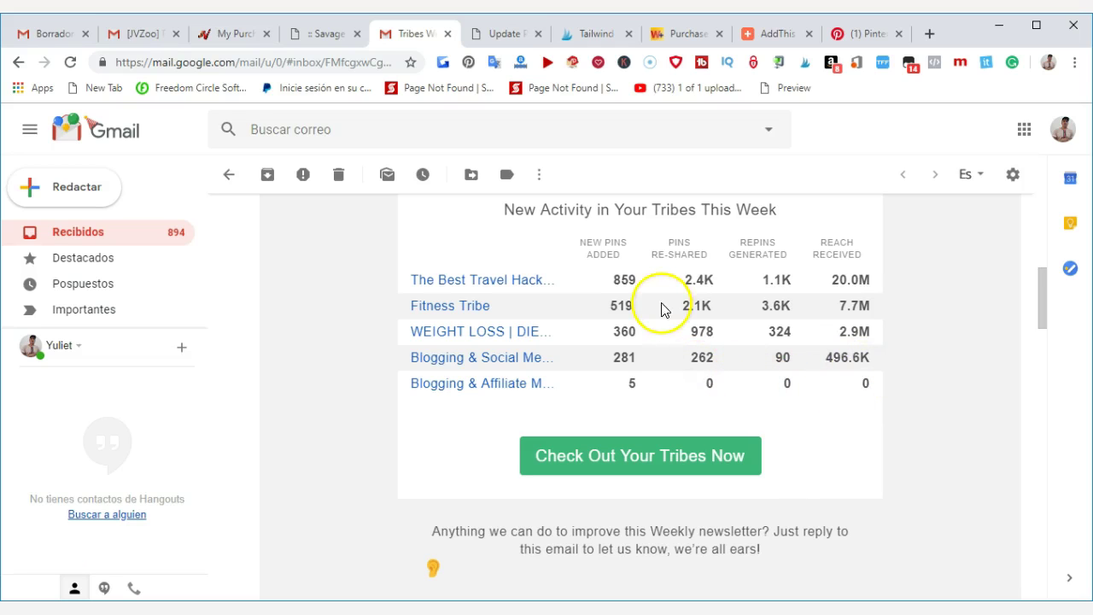
pyautogui.scroll(-1, 564, 227)
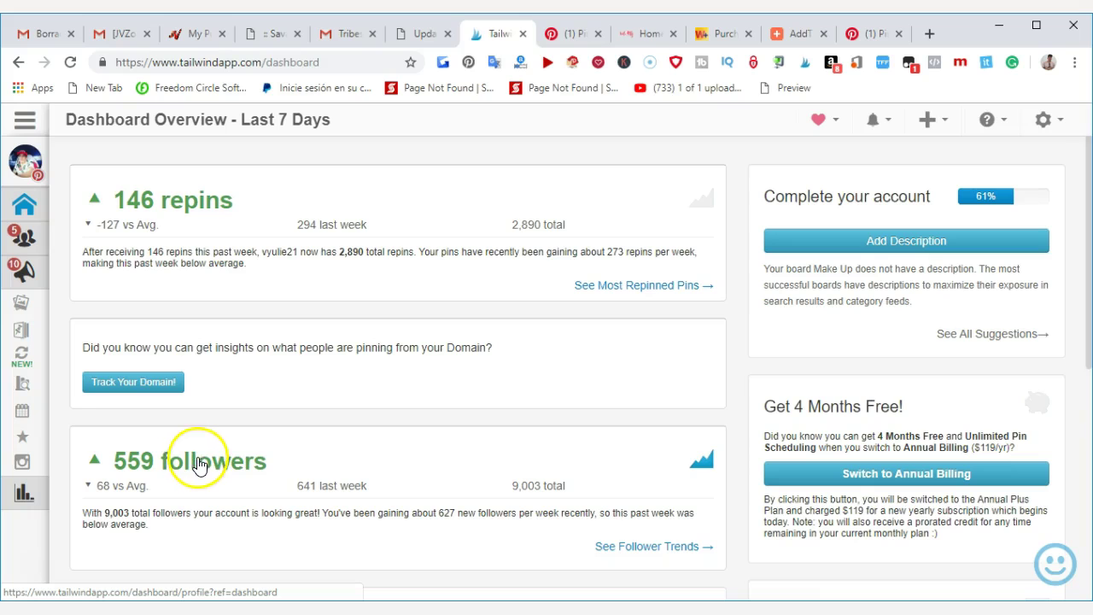
pyautogui.scroll(-2, 200, 464)
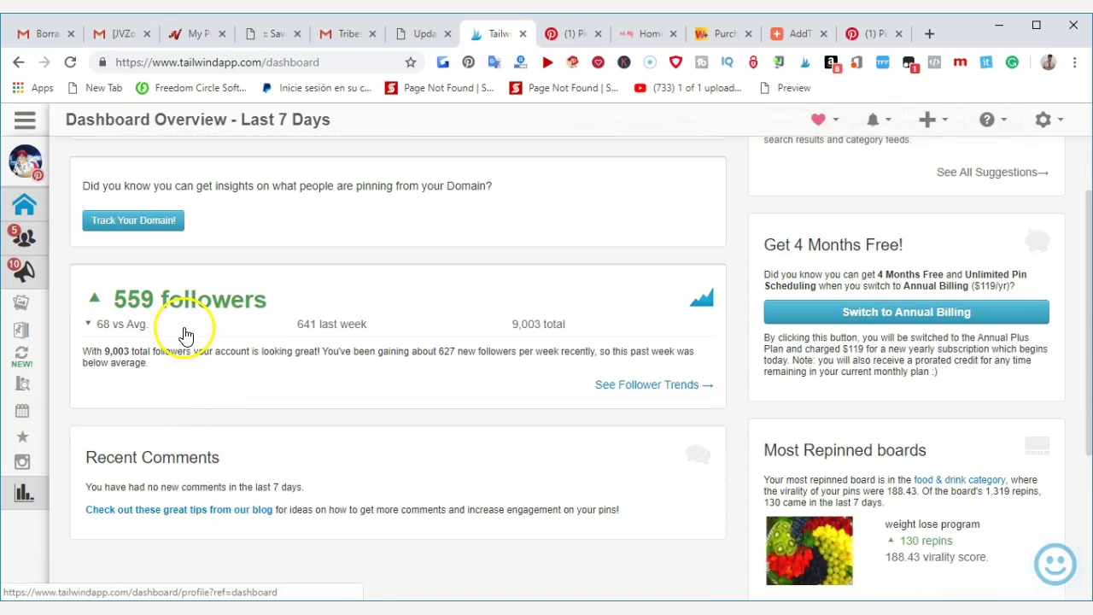
pyautogui.scroll(-2, 264, 355)
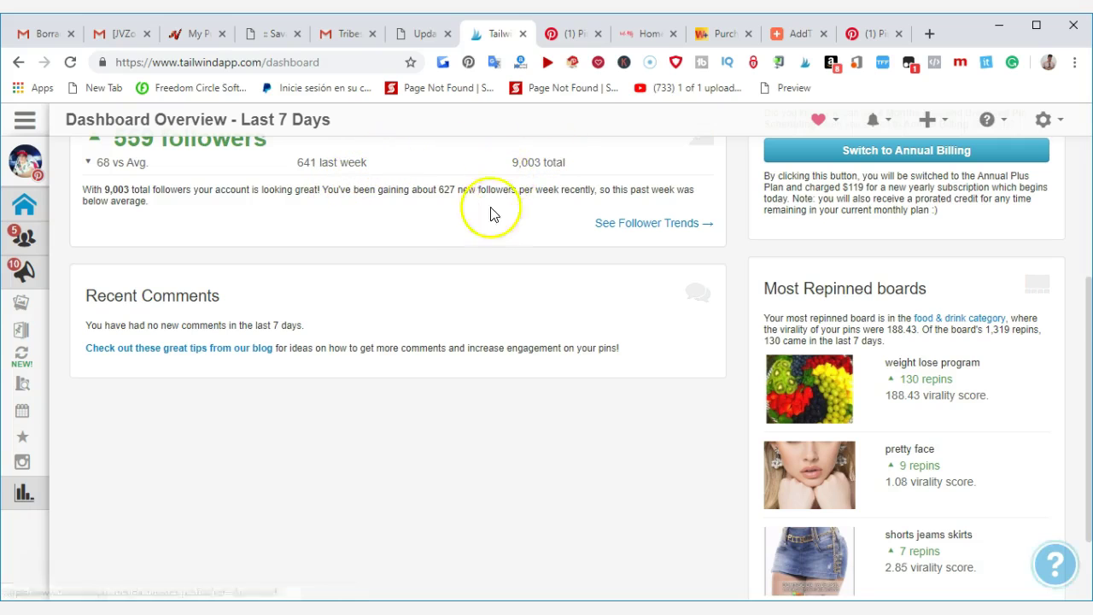
pyautogui.scroll(-2, 479, 248)
pyautogui.scroll(4, 471, 263)
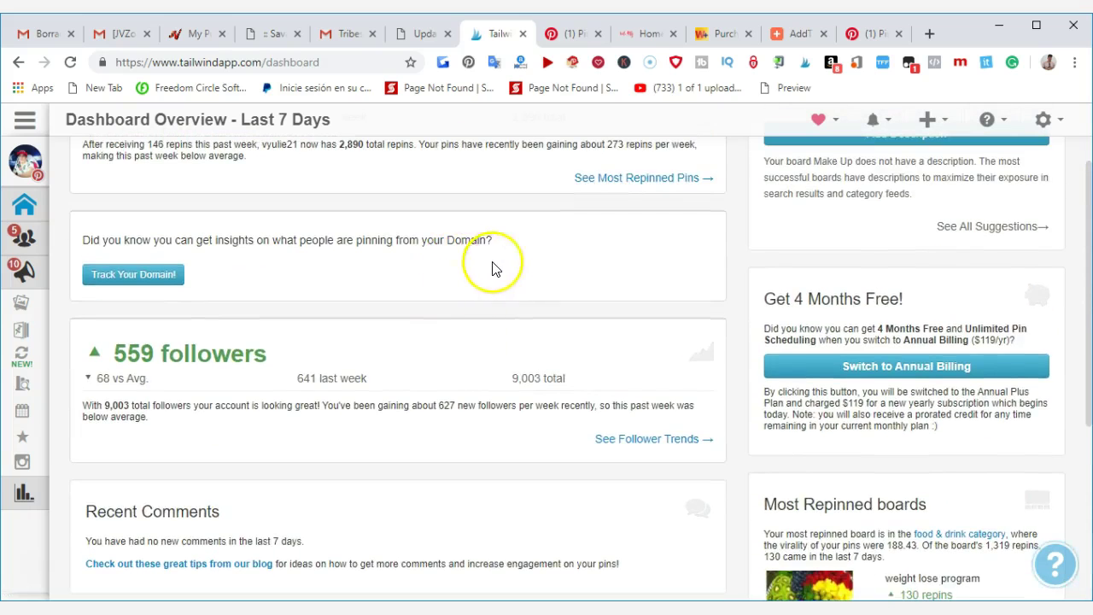
pyautogui.scroll(-3, 500, 273)
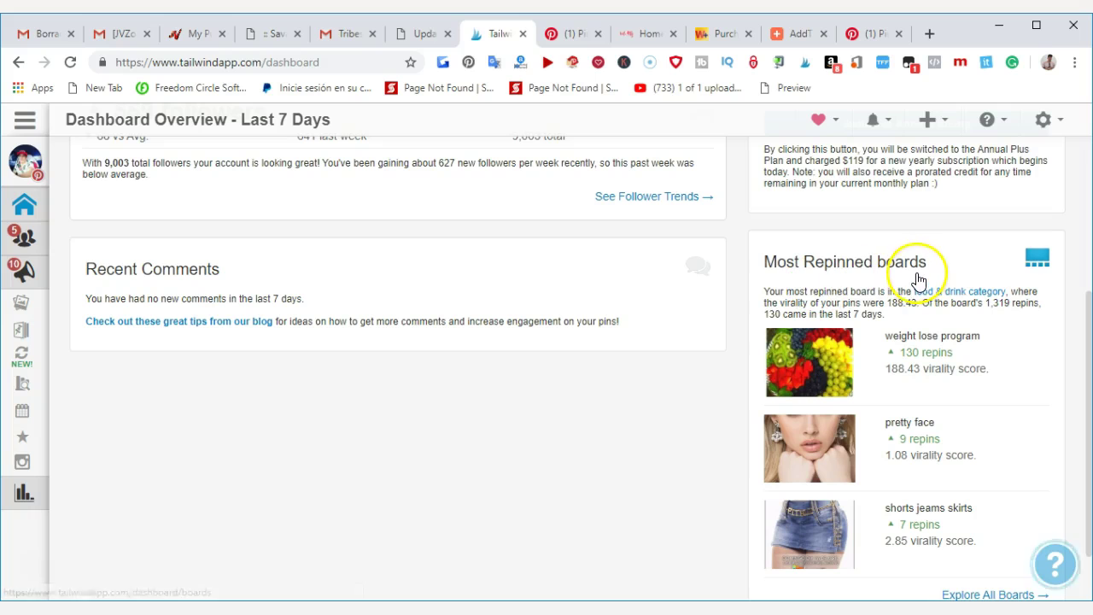
pyautogui.scroll(-1, 939, 351)
pyautogui.scroll(-1, 943, 354)
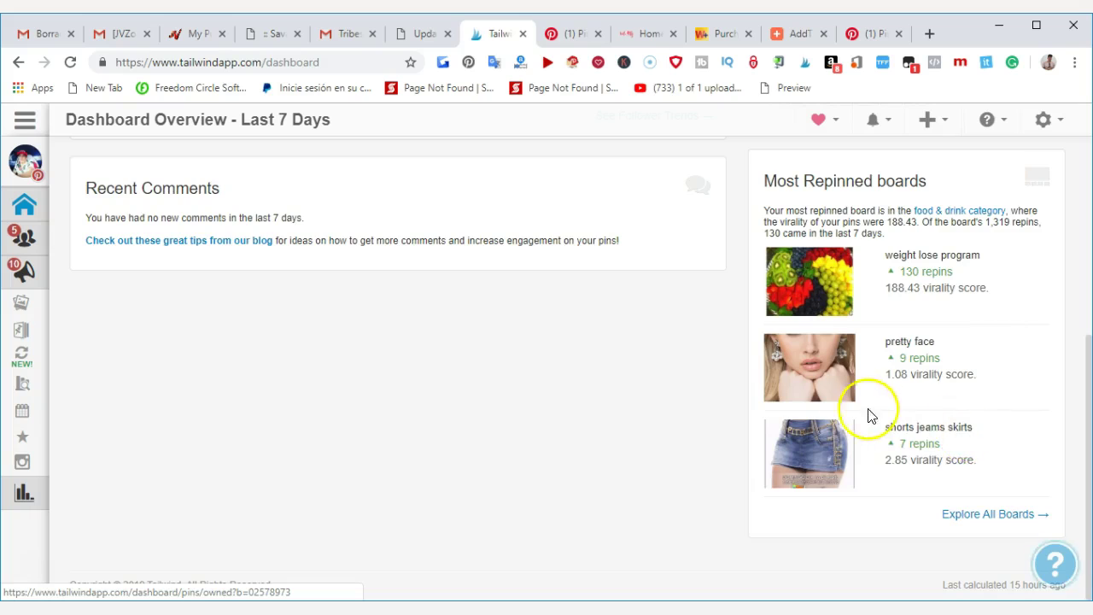
pyautogui.scroll(1, 854, 415)
pyautogui.scroll(-1, 868, 419)
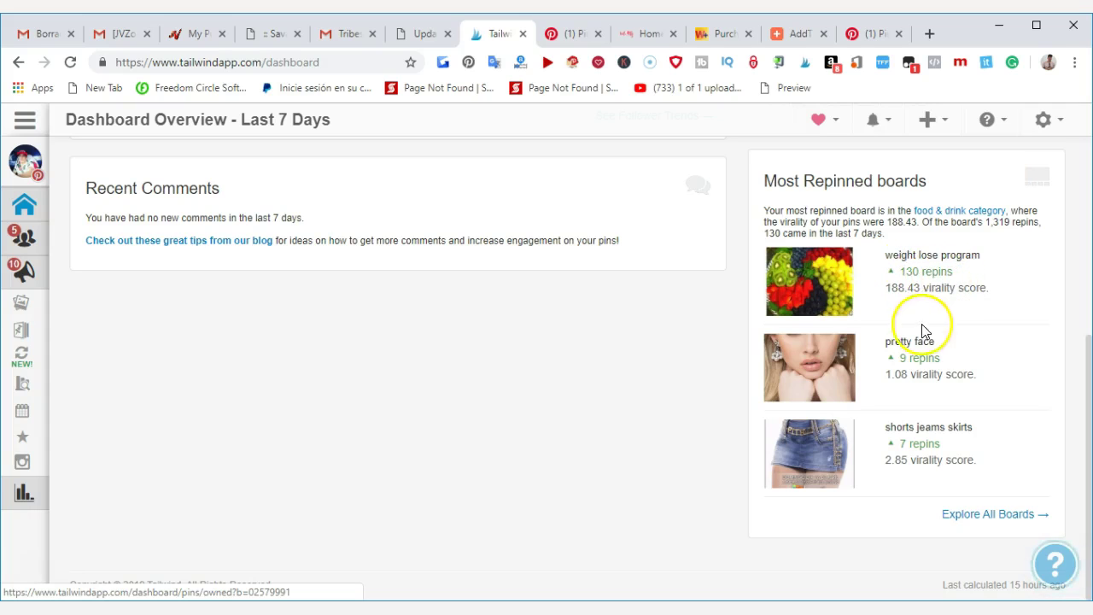
pyautogui.scroll(2, 142, 374)
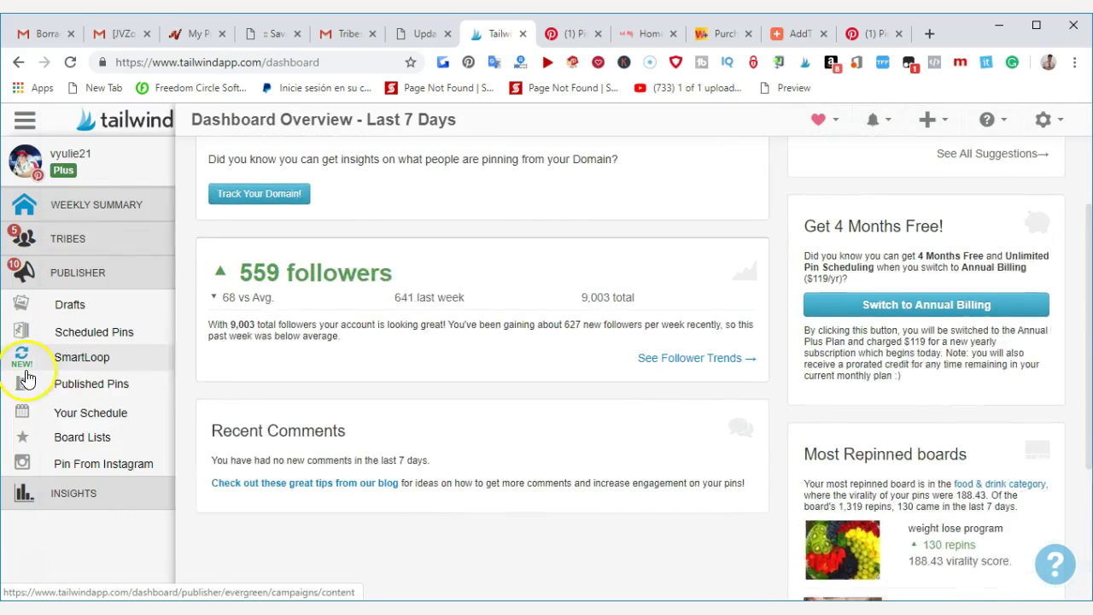
pyautogui.moveTo(23, 238)
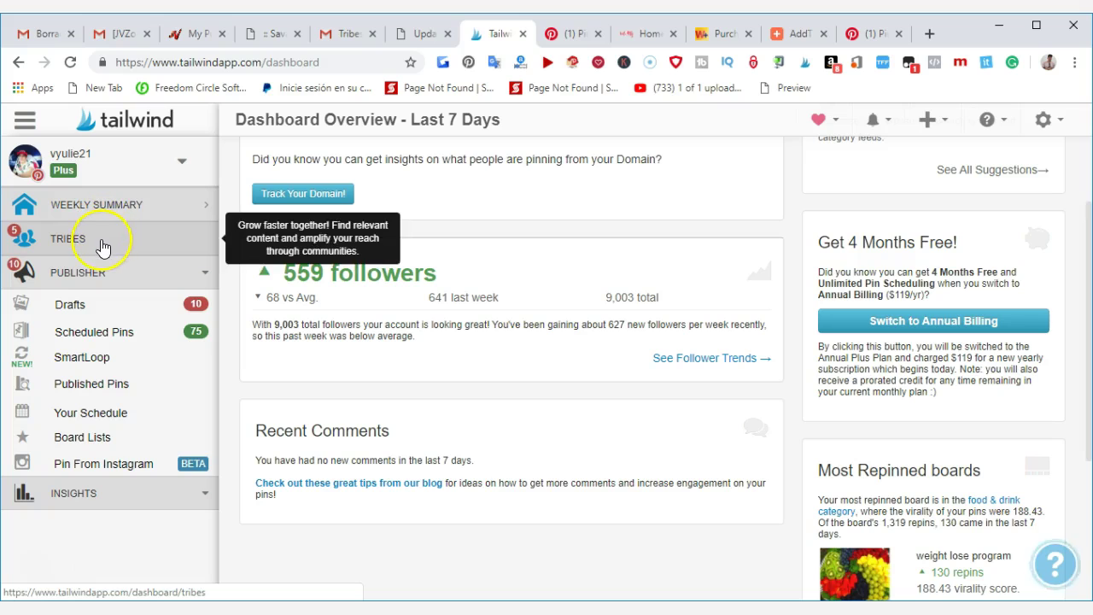
# Open Publisher's Scheduled Pins queue listing 75 pins by day
pyautogui.click(90, 270)
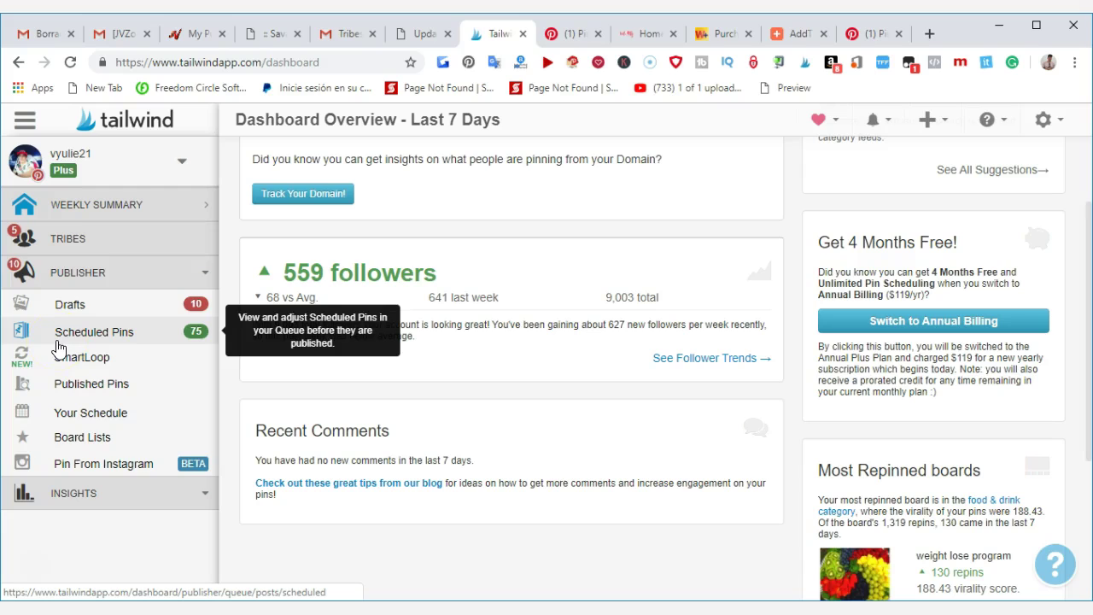
pyautogui.click(103, 339)
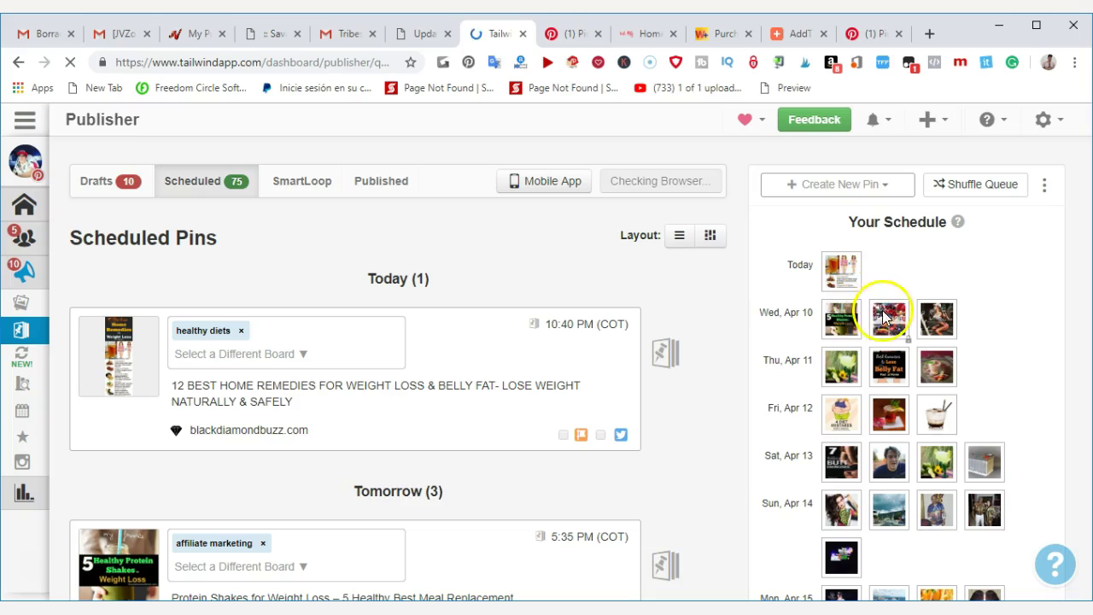
# Scroll the Your Schedule panel down to the Mon, Apr 29 row
pyautogui.scroll(-2, 832, 305)
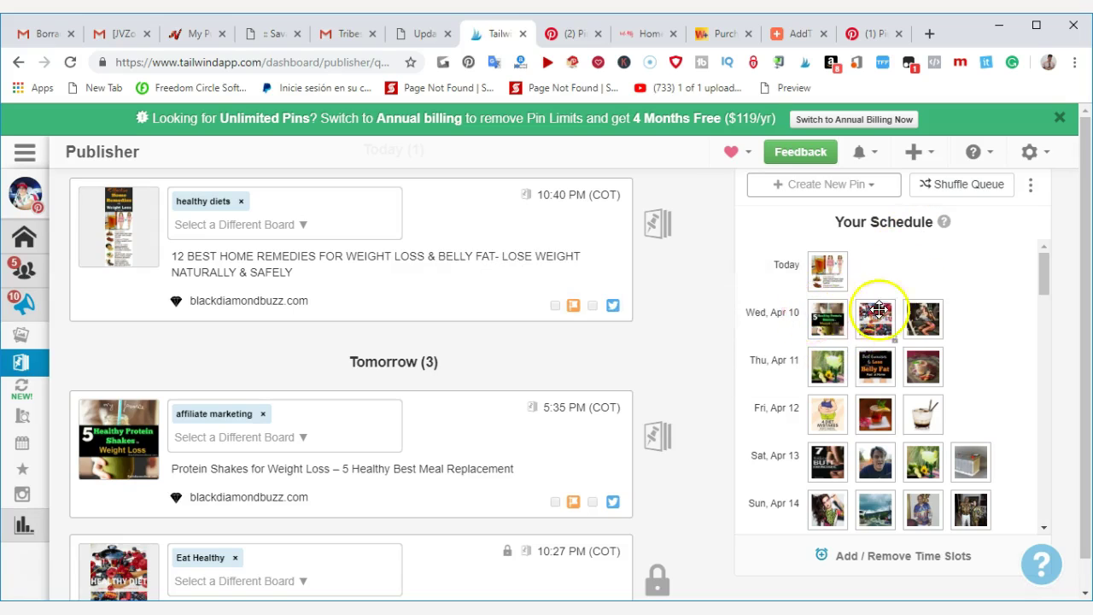
pyautogui.scroll(-2, 841, 404)
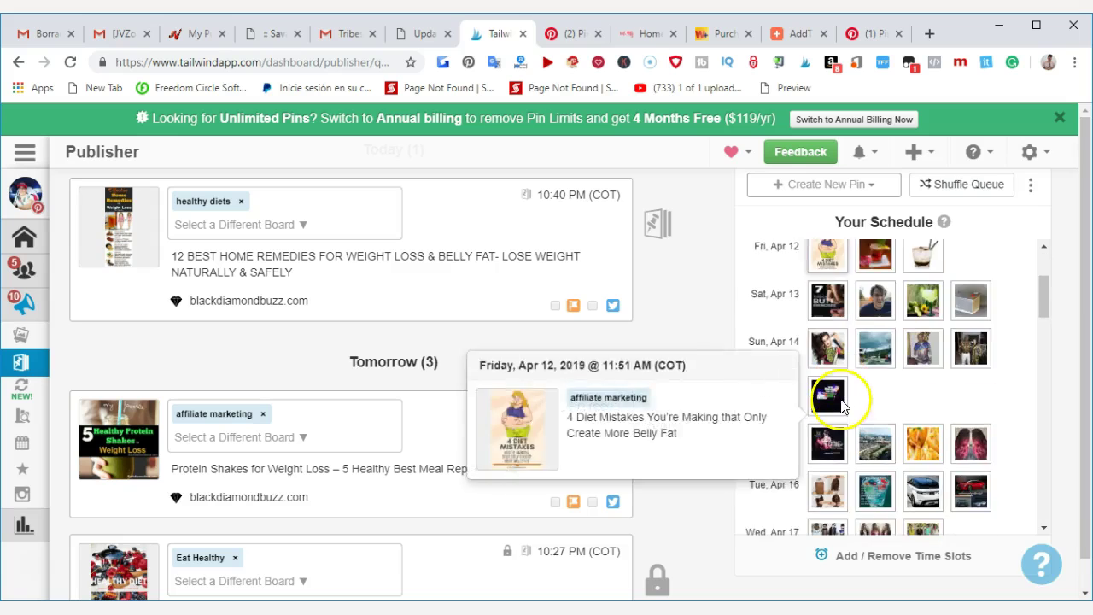
pyautogui.scroll(-1, 841, 404)
pyautogui.scroll(-2, 841, 404)
pyautogui.scroll(-2, 841, 404)
pyautogui.scroll(-2, 841, 404)
pyautogui.scroll(-2, 843, 406)
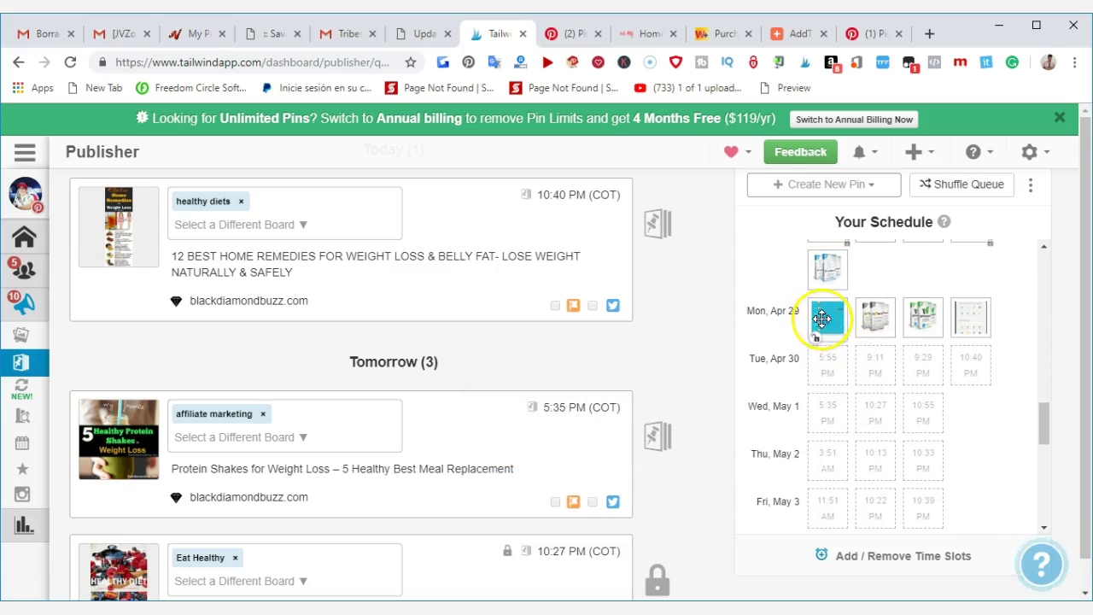
pyautogui.moveTo(971, 316)
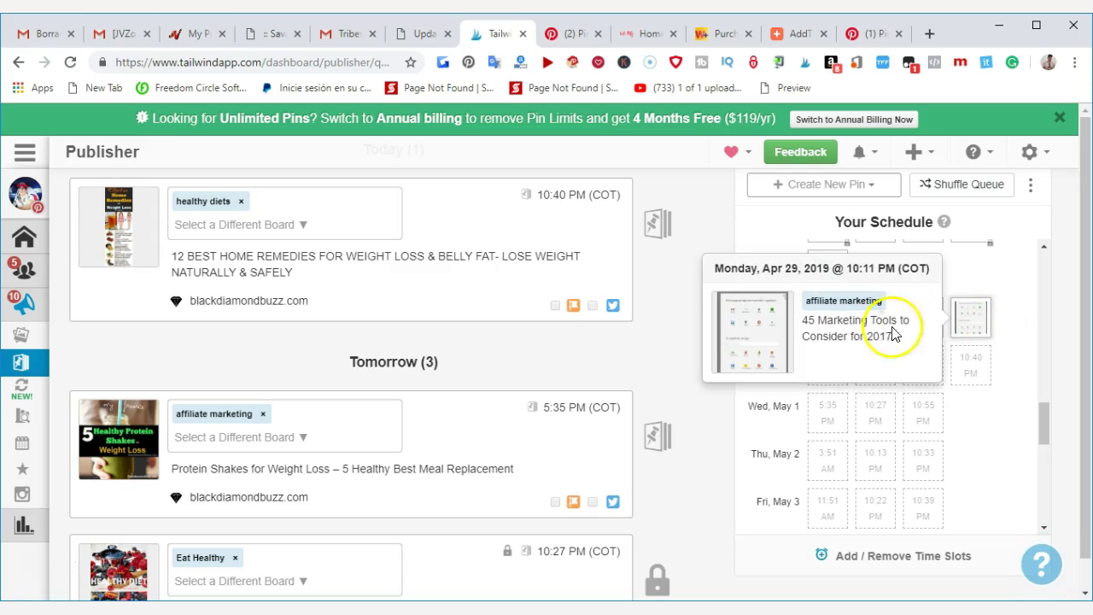
pyautogui.scroll(2, 907, 294)
pyautogui.scroll(2, 907, 295)
pyautogui.scroll(1, 907, 294)
pyautogui.scroll(2, 907, 294)
pyautogui.scroll(2, 907, 294)
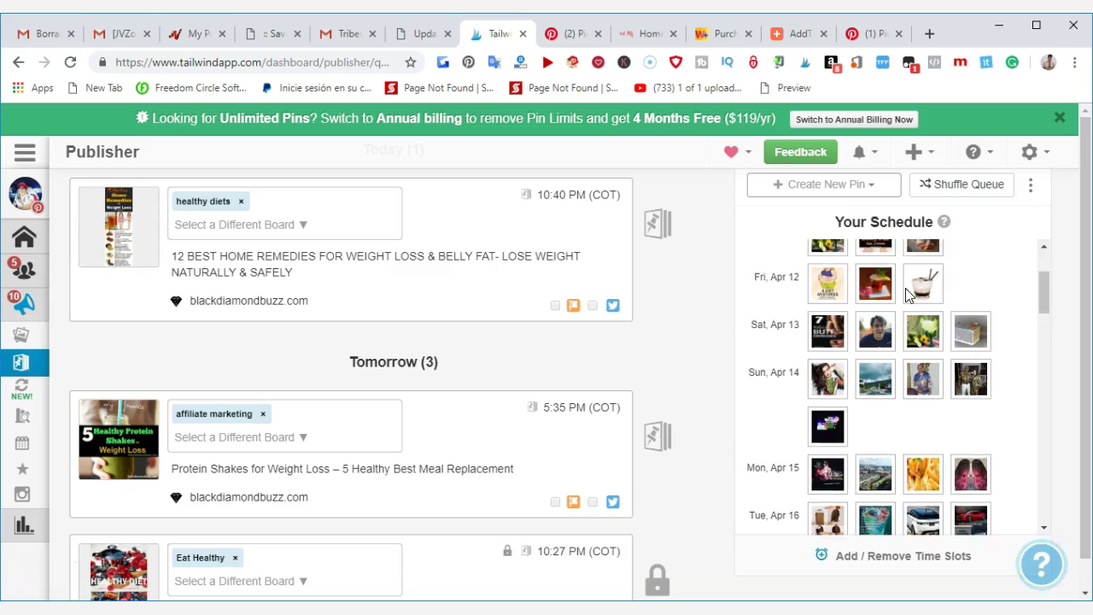
pyautogui.scroll(2, 907, 294)
# Scroll the Scheduled Pins list back to Today's 10:40 PM pin
pyautogui.scroll(-2, 897, 303)
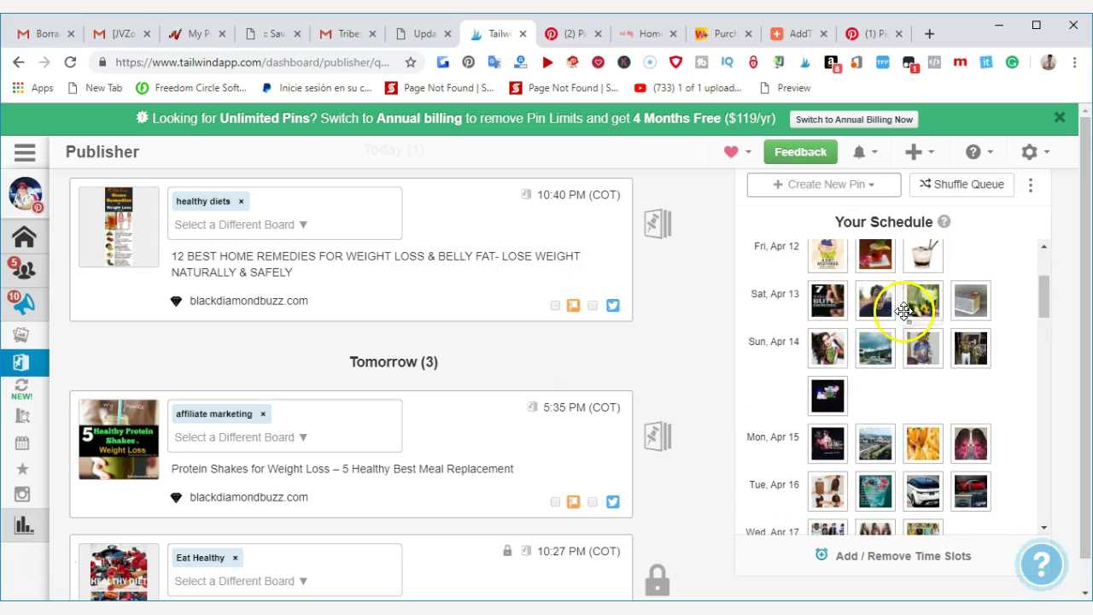
pyautogui.scroll(-3, 883, 333)
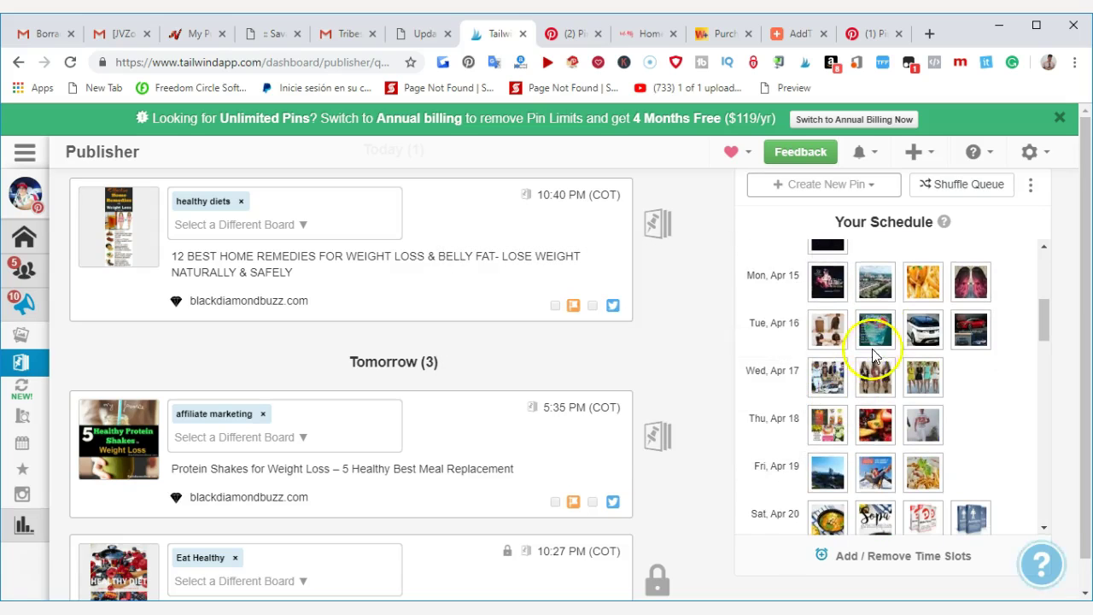
pyautogui.scroll(-5, 852, 359)
pyautogui.scroll(-3, 845, 379)
pyautogui.scroll(-2, 842, 358)
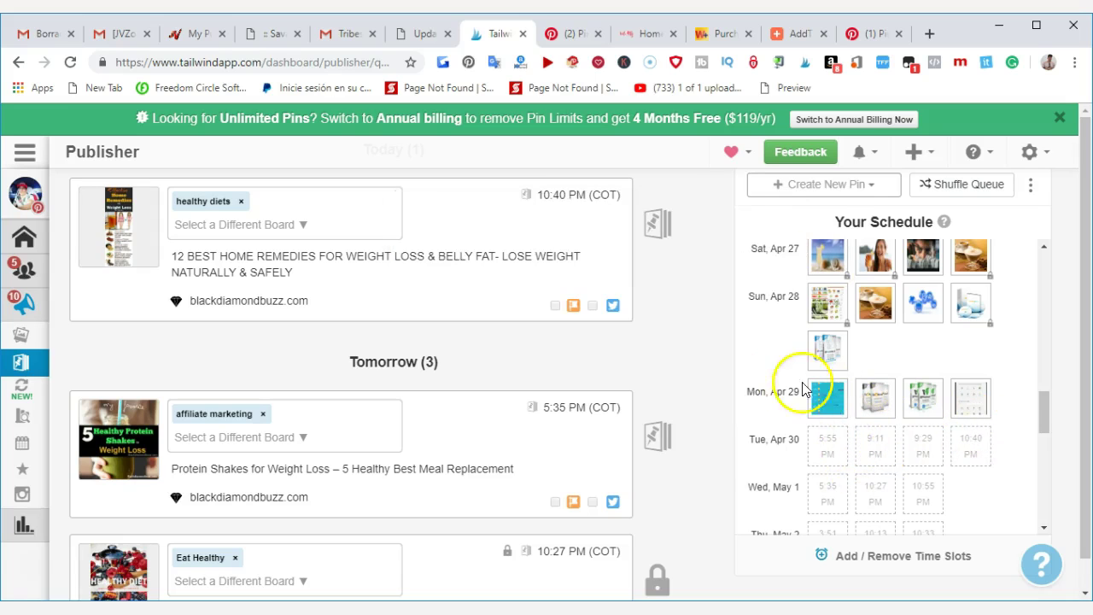
pyautogui.scroll(-2, 851, 408)
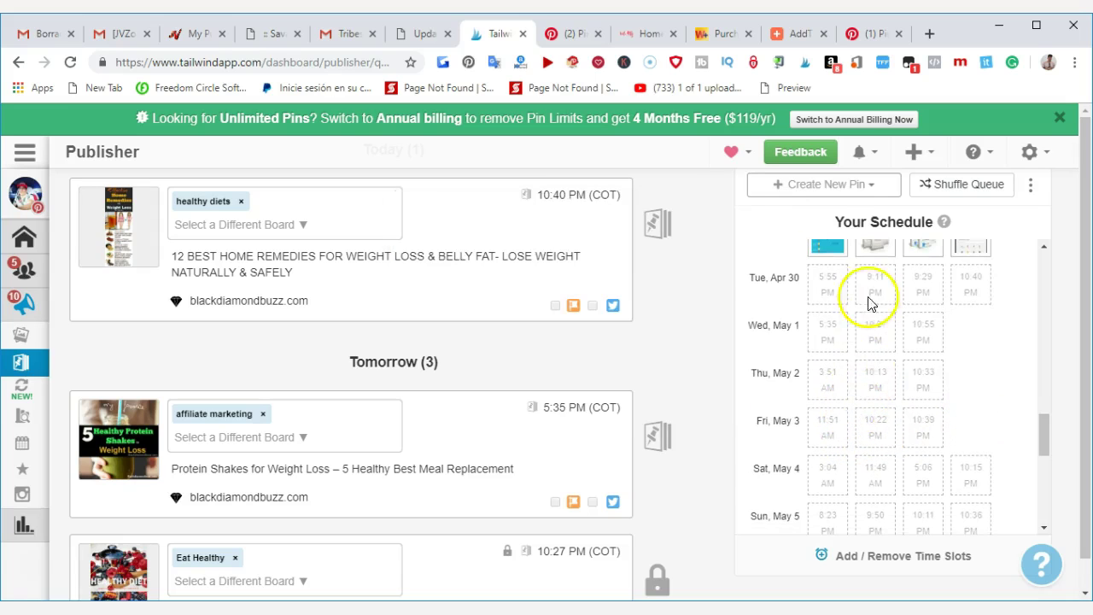
pyautogui.scroll(1, 868, 300)
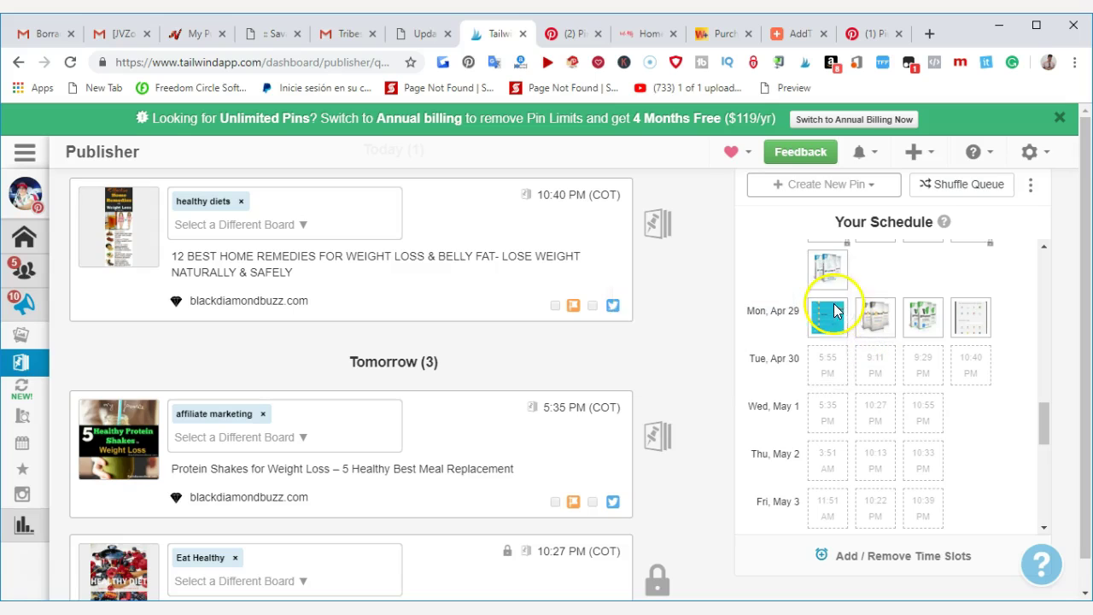
pyautogui.scroll(2, 214, 361)
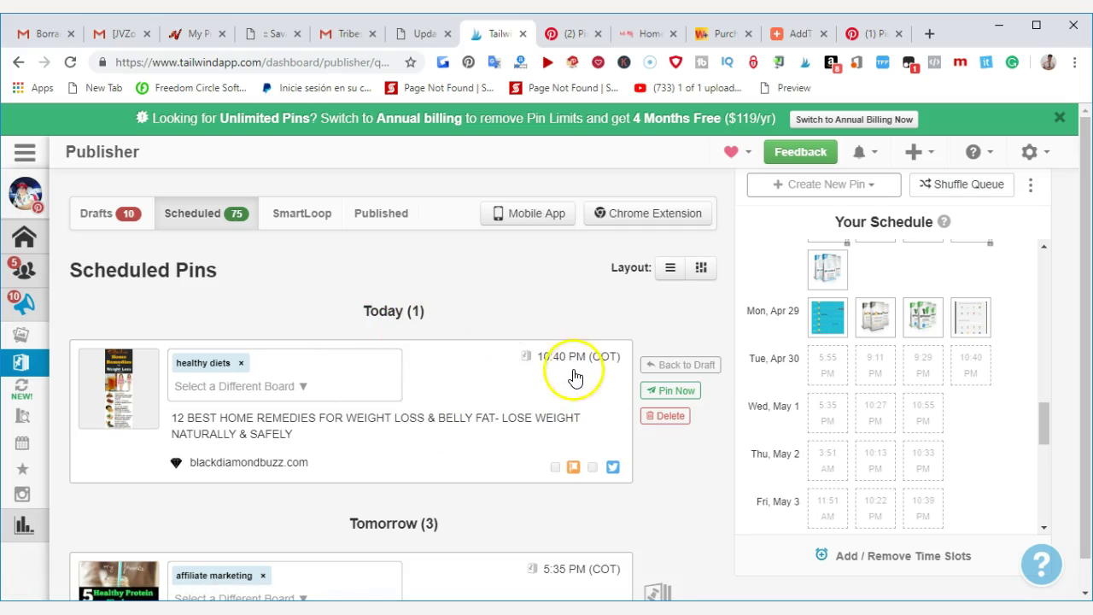
pyautogui.moveTo(593, 405)
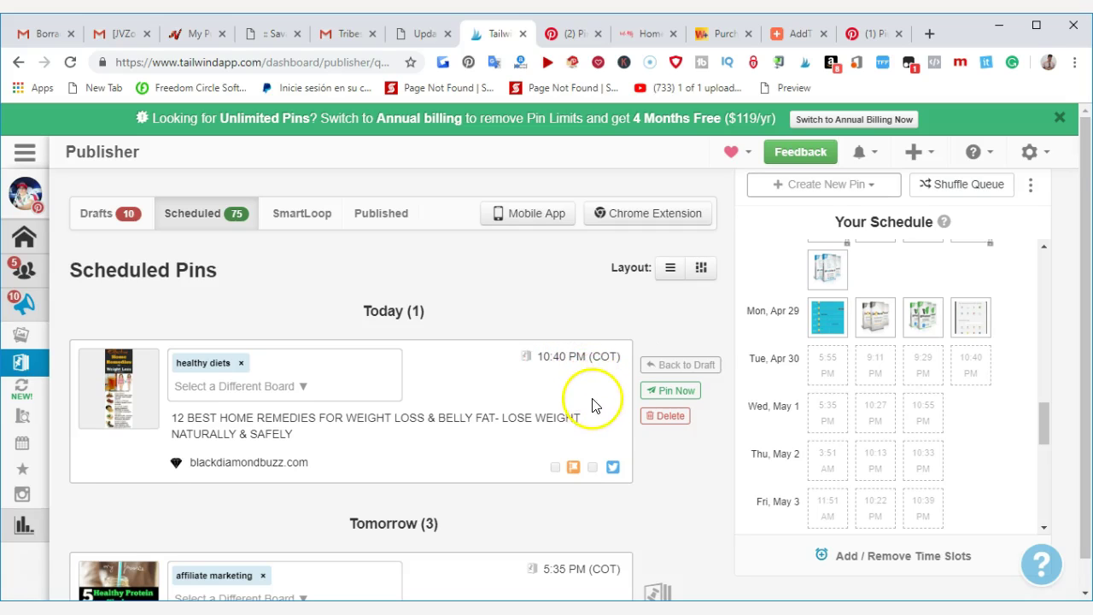
pyautogui.scroll(-1, 589, 393)
pyautogui.scroll(3, 828, 273)
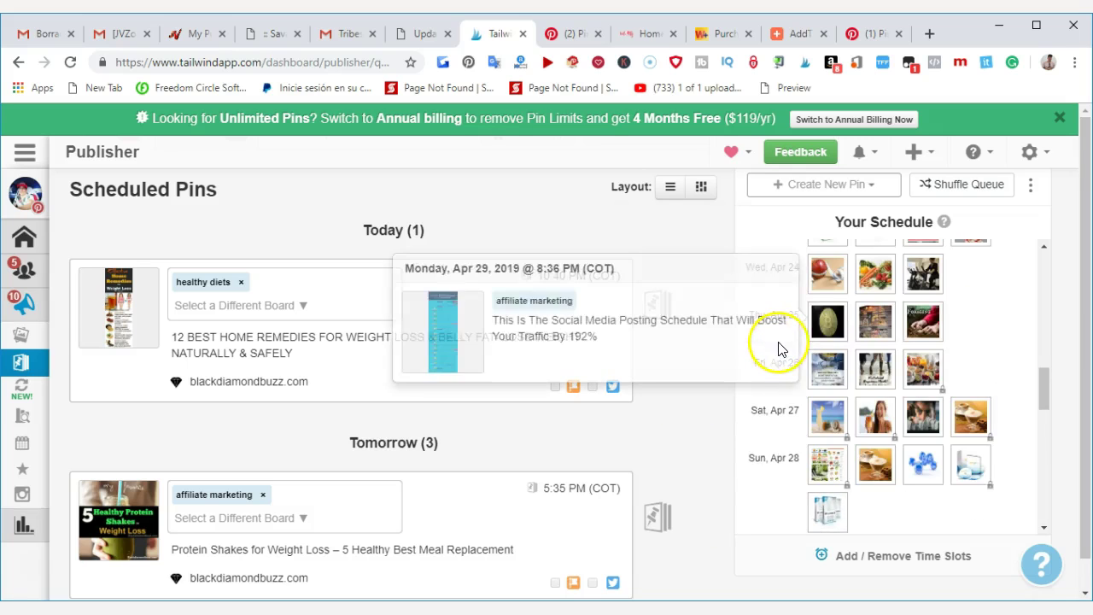
pyautogui.scroll(1, 196, 397)
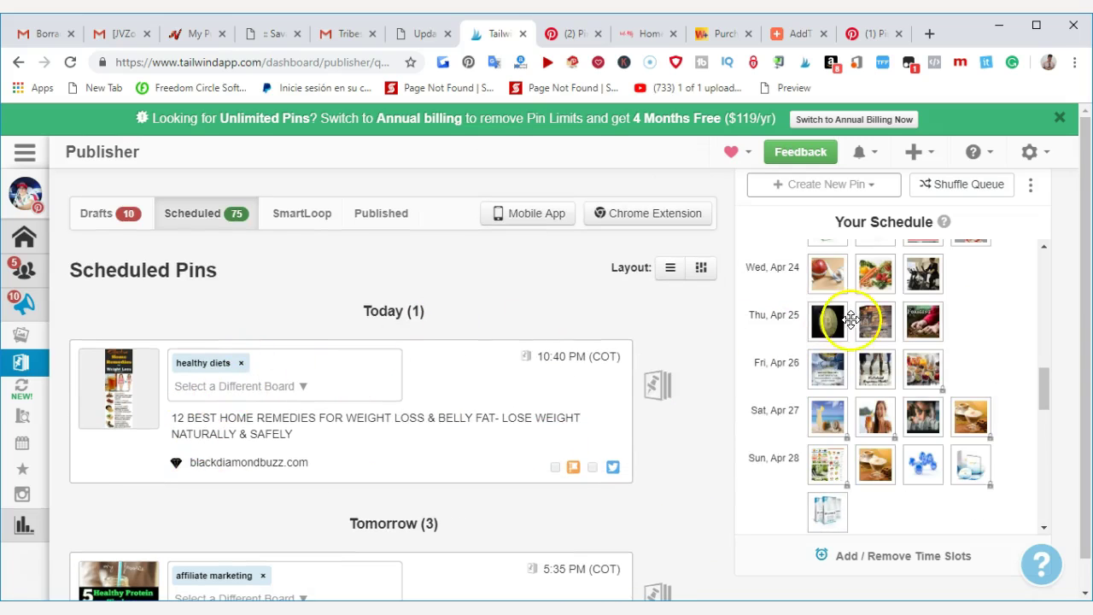
pyautogui.scroll(1, 937, 339)
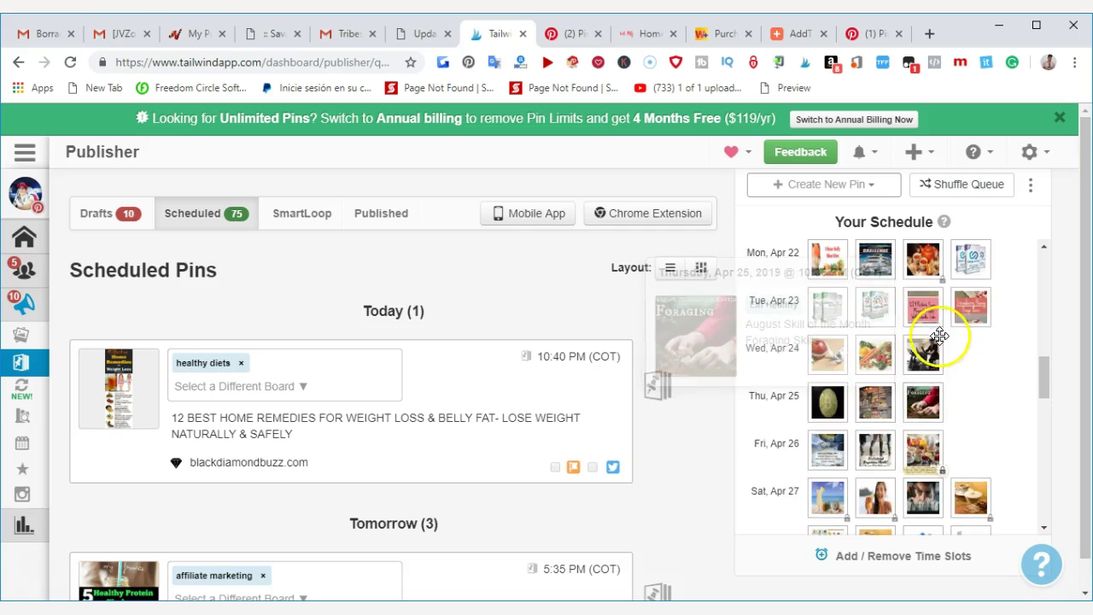
pyautogui.scroll(8, 934, 343)
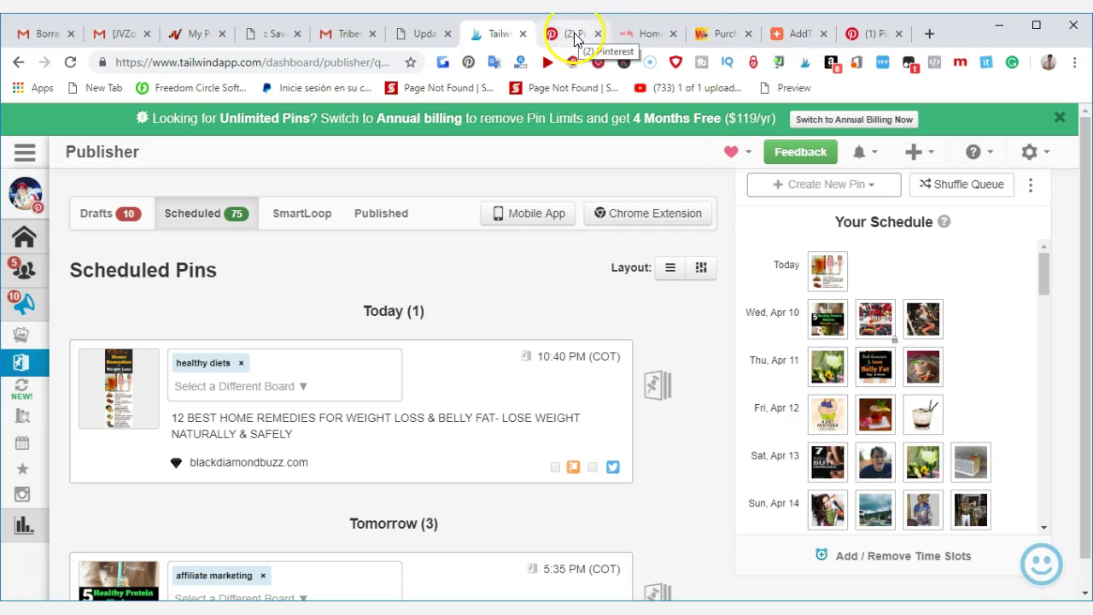
# Switch to Pinterest, open the TRAVEL and TIPS profile and scroll to Latest Pins
pyautogui.click(574, 32)
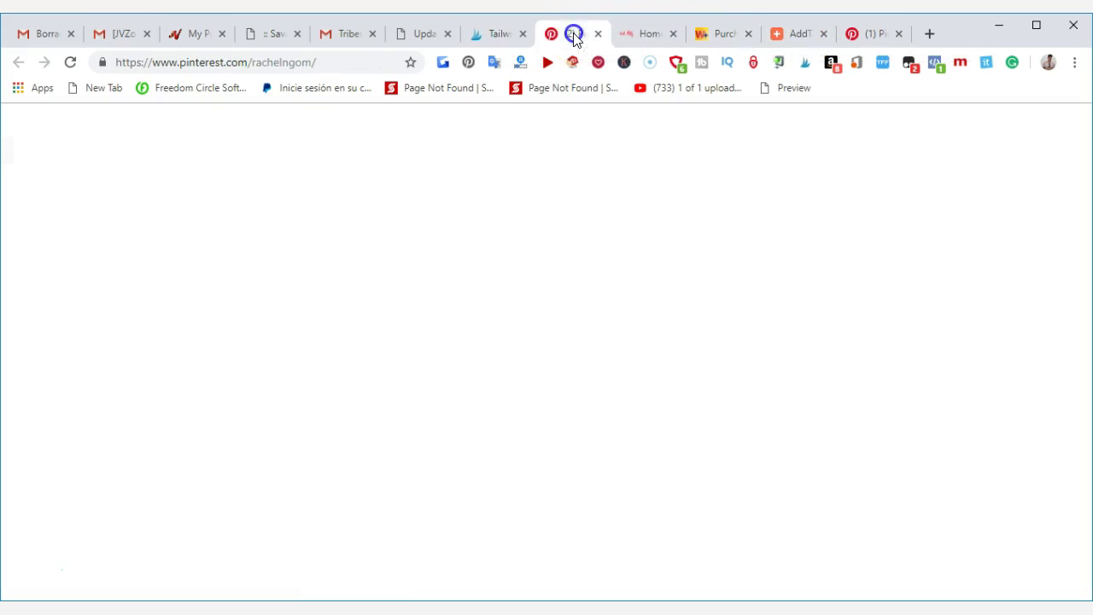
pyautogui.click(517, 317)
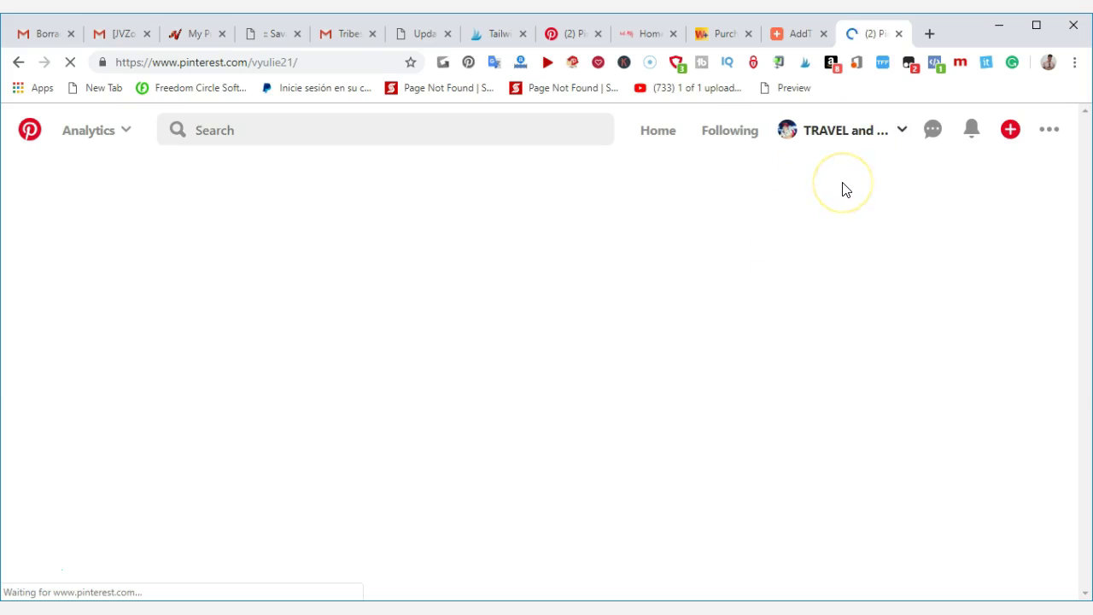
pyautogui.scroll(-1, 649, 321)
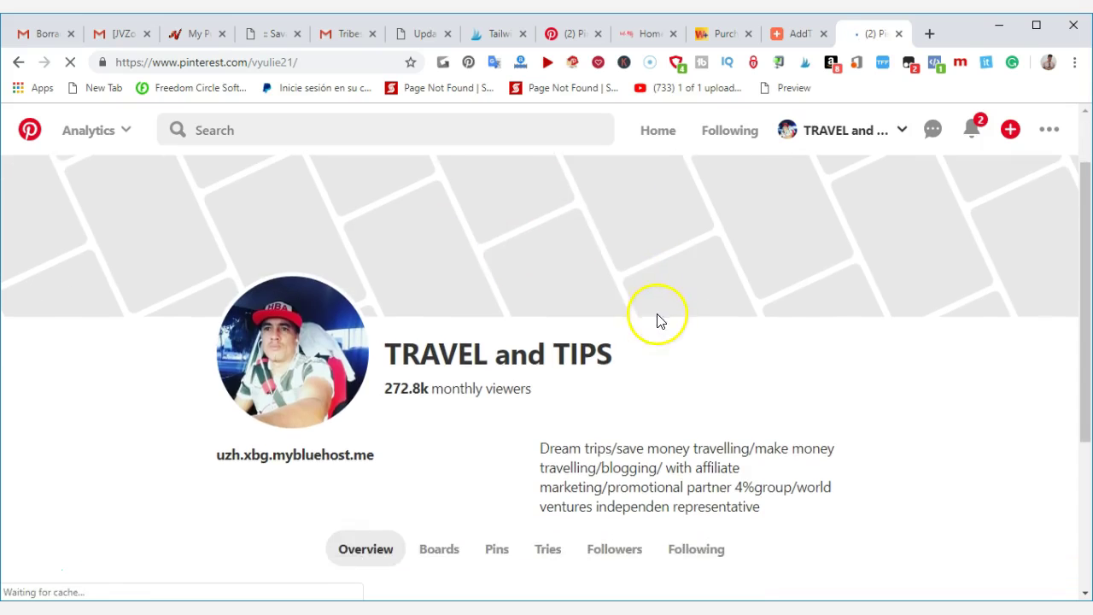
pyautogui.scroll(-1, 427, 391)
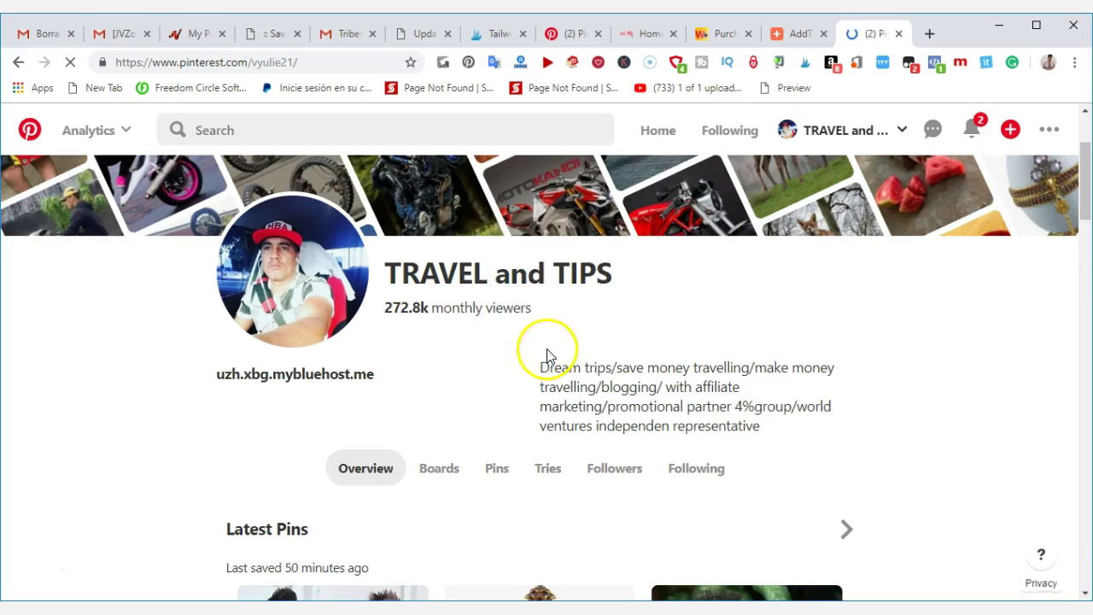
pyautogui.scroll(-2, 546, 354)
pyautogui.click(613, 309)
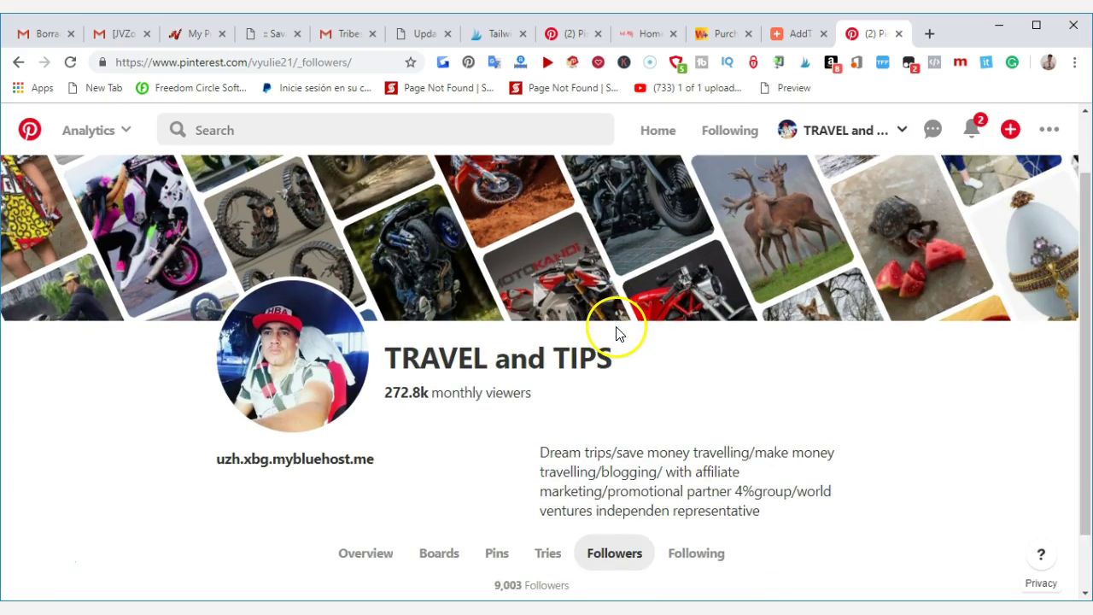
pyautogui.scroll(-1, 618, 328)
pyautogui.scroll(-1, 606, 354)
pyautogui.scroll(-1, 512, 410)
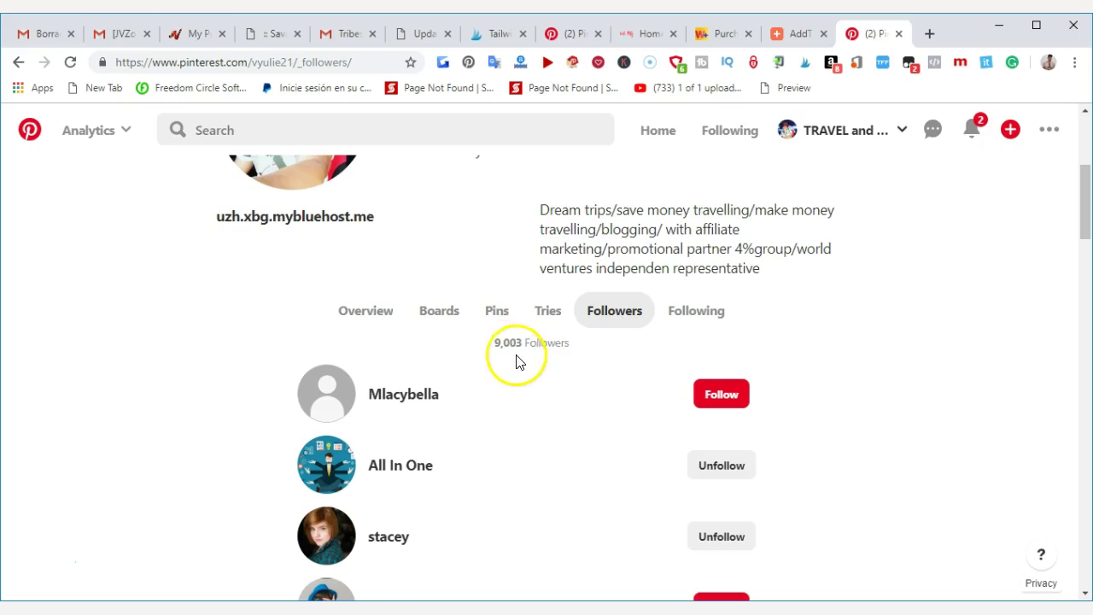
pyautogui.scroll(-1, 512, 358)
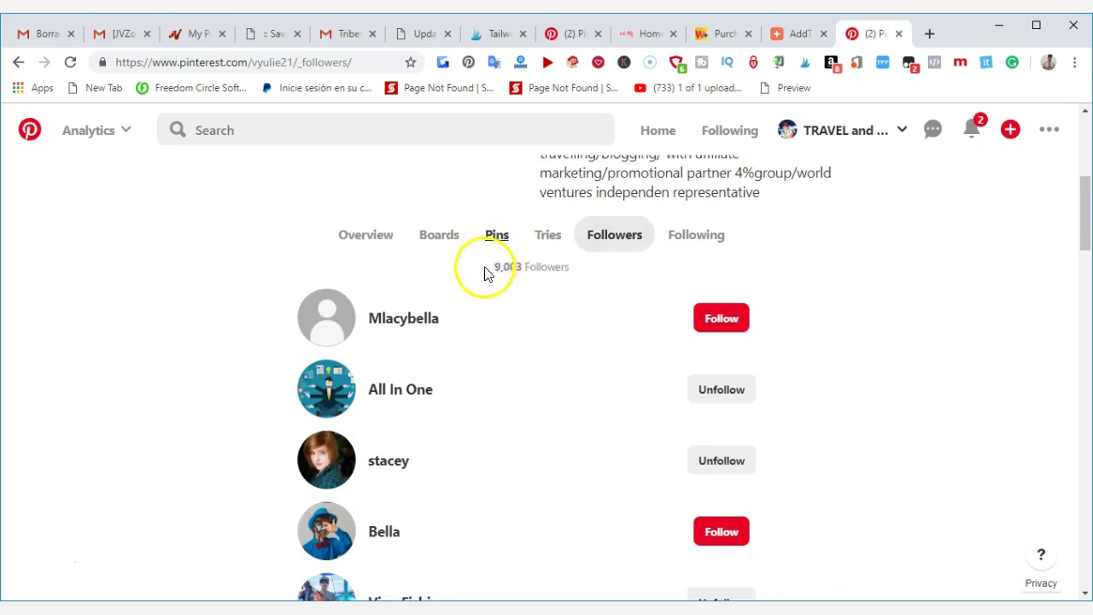
# Open the Analytics Overview report showing 15,060 average daily impressions
pyautogui.scroll(2, 474, 324)
pyautogui.scroll(3, 205, 286)
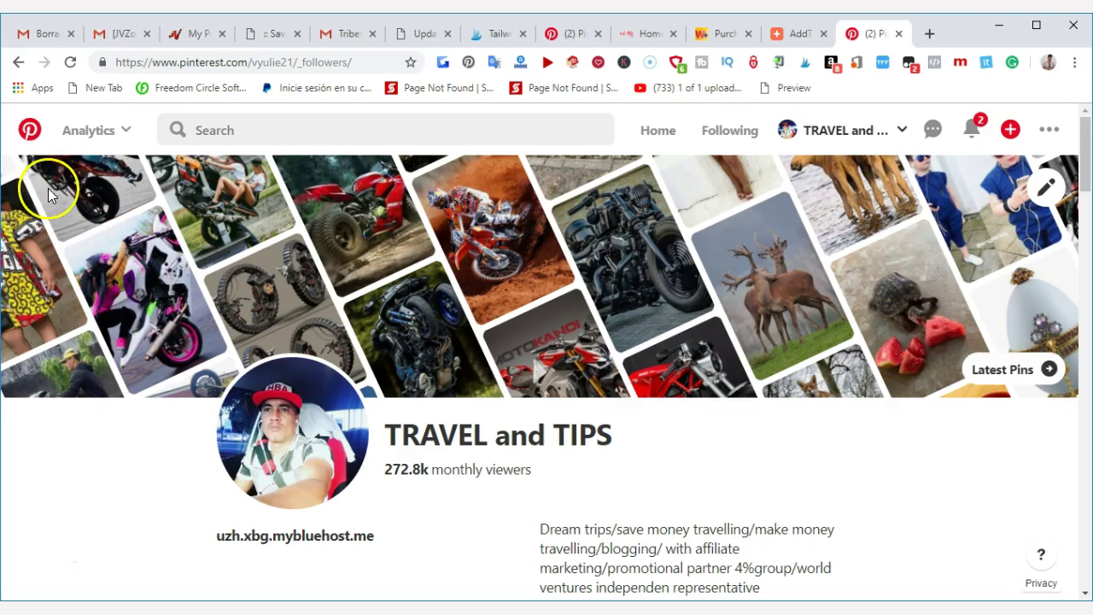
pyautogui.click(85, 134)
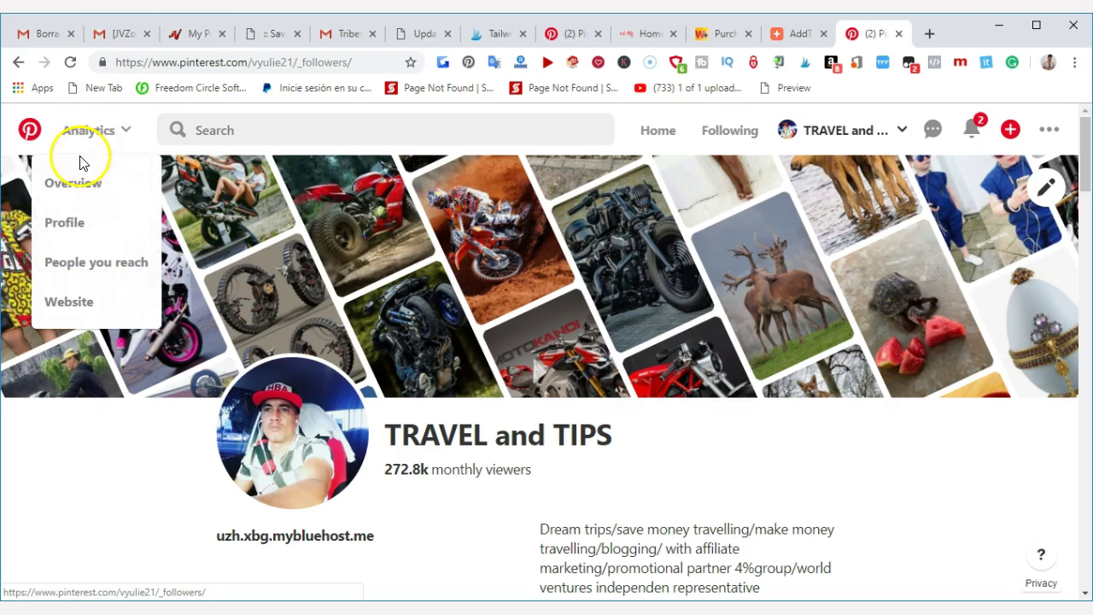
pyautogui.click(73, 184)
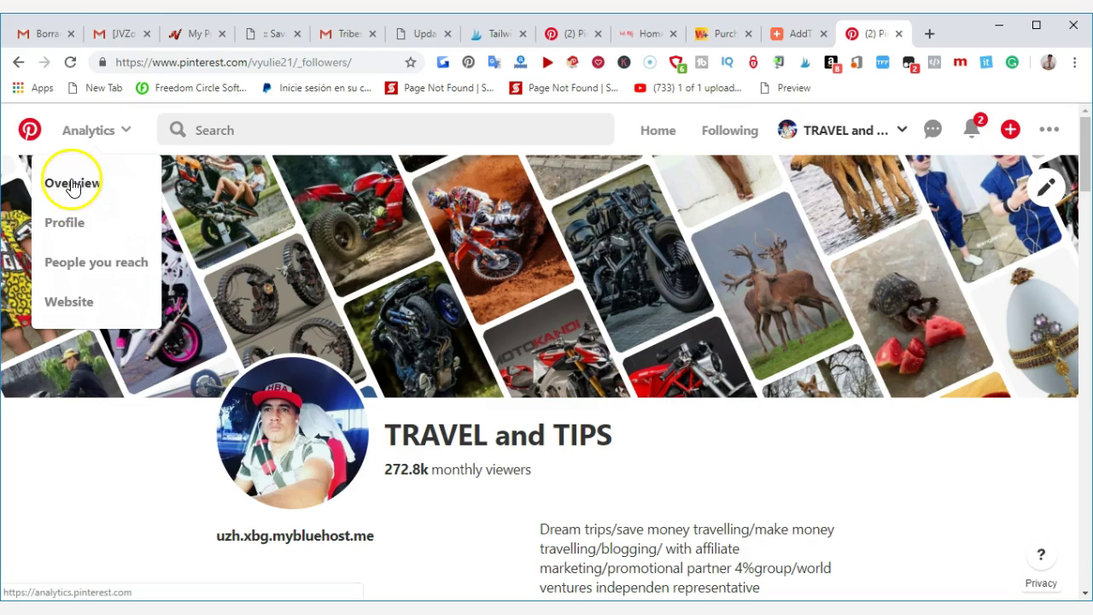
pyautogui.click(72, 184)
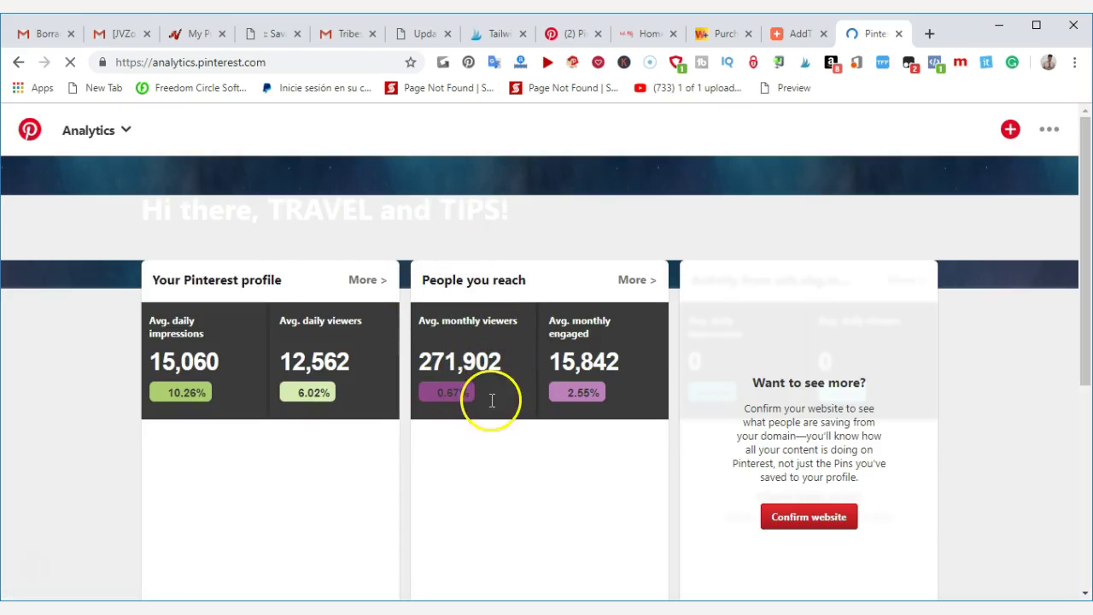
pyautogui.scroll(-3, 465, 397)
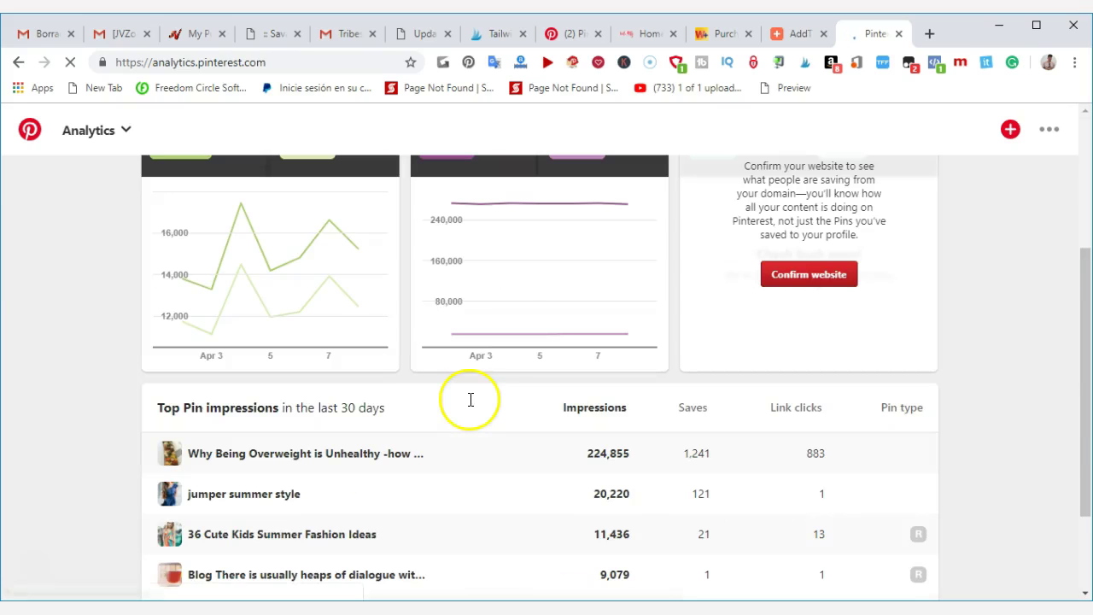
pyautogui.scroll(-1, 427, 418)
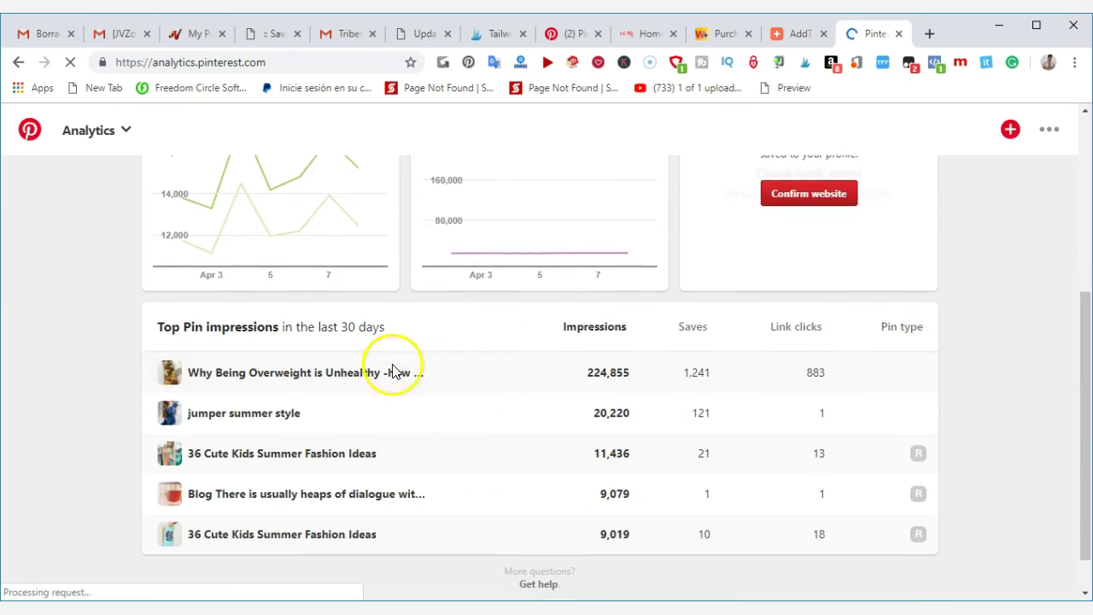
pyautogui.scroll(-1, 427, 386)
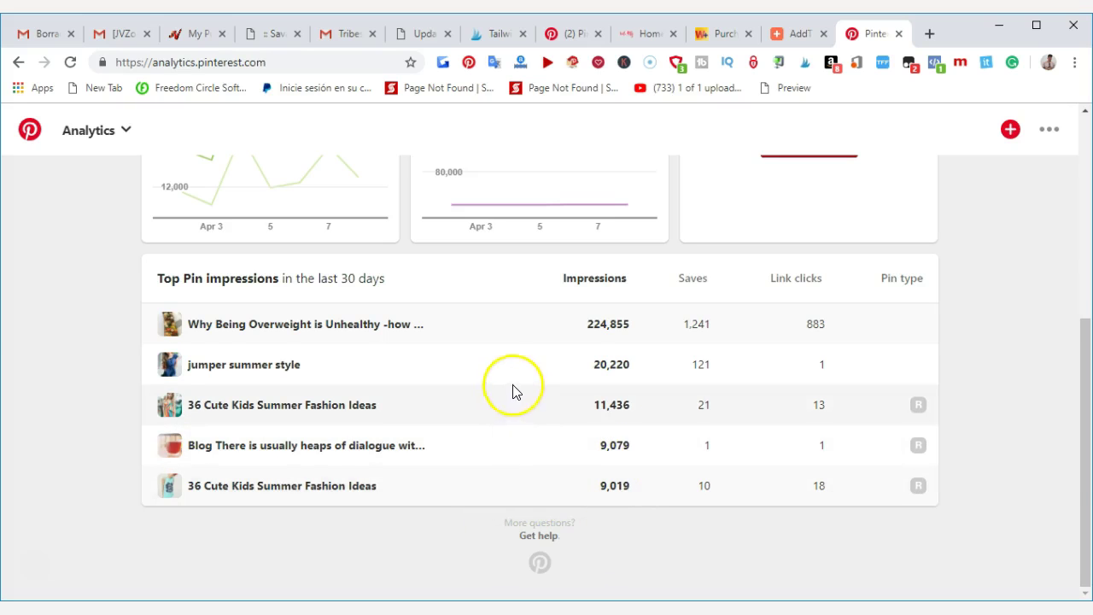
# Check the impressions and monthly viewers charts, then switch to the diet blog tab with Ctrl+6
pyautogui.scroll(2, 513, 384)
pyautogui.scroll(3, 416, 366)
pyautogui.scroll(-2, 472, 328)
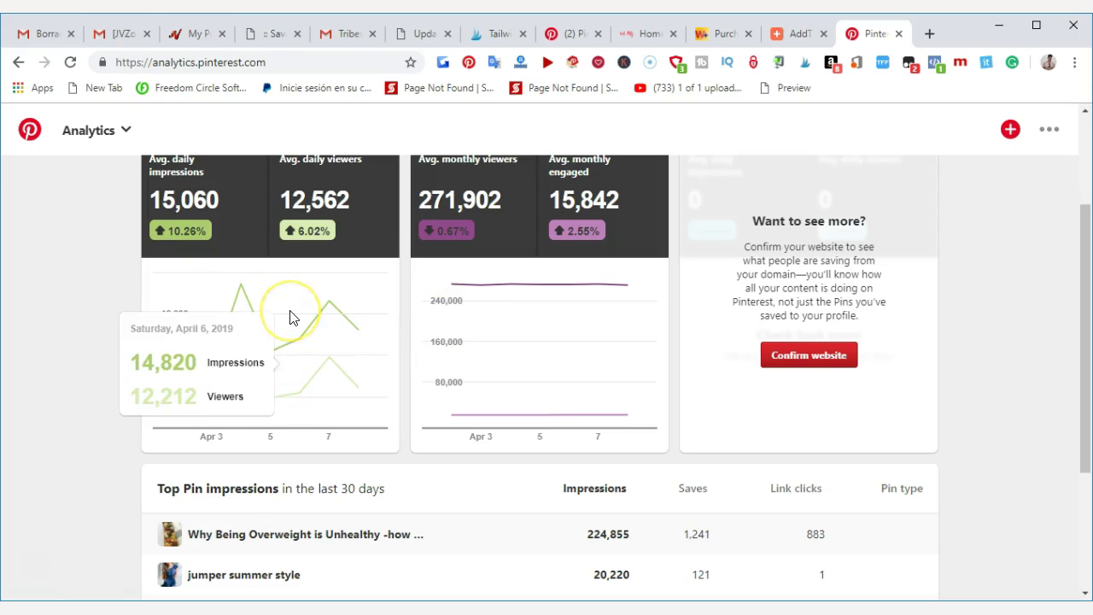
pyautogui.scroll(1, 295, 320)
pyautogui.scroll(-1, 305, 345)
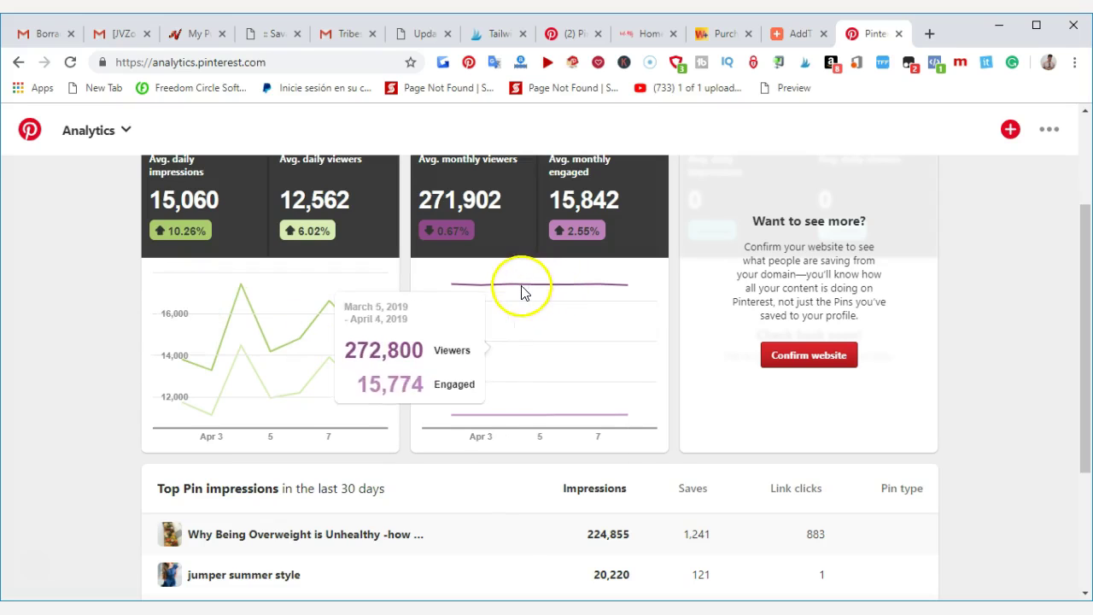
pyautogui.moveTo(511, 285)
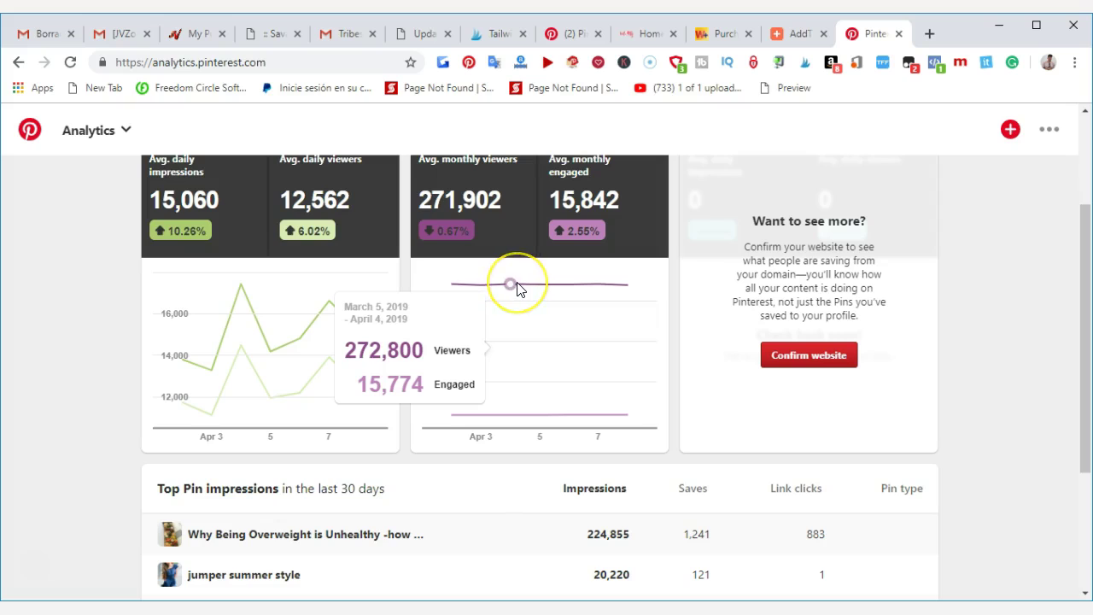
pyautogui.click(564, 286)
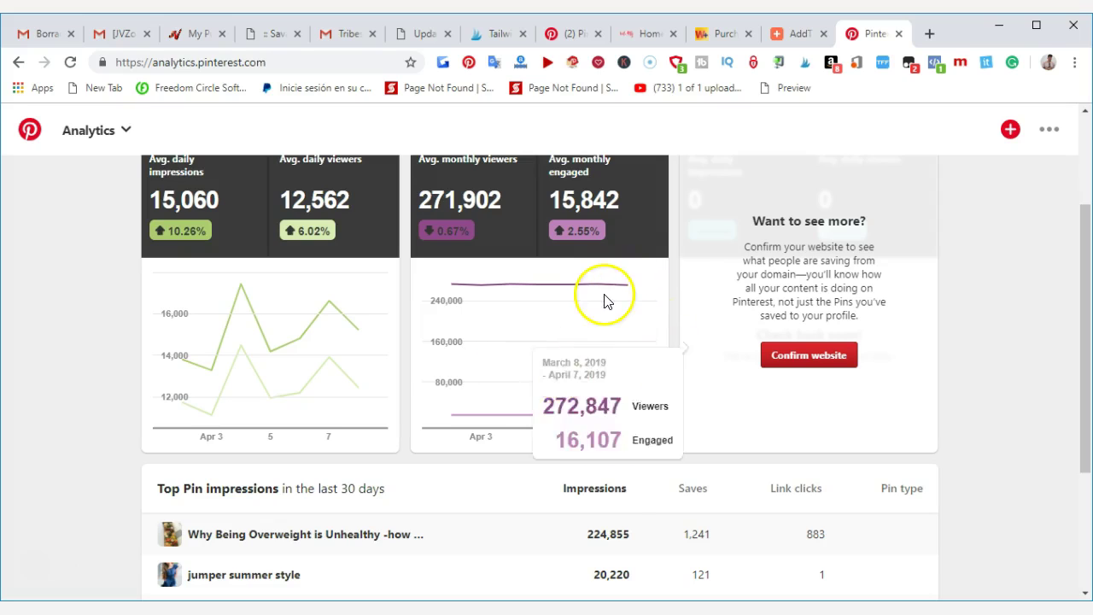
pyautogui.scroll(-3, 385, 447)
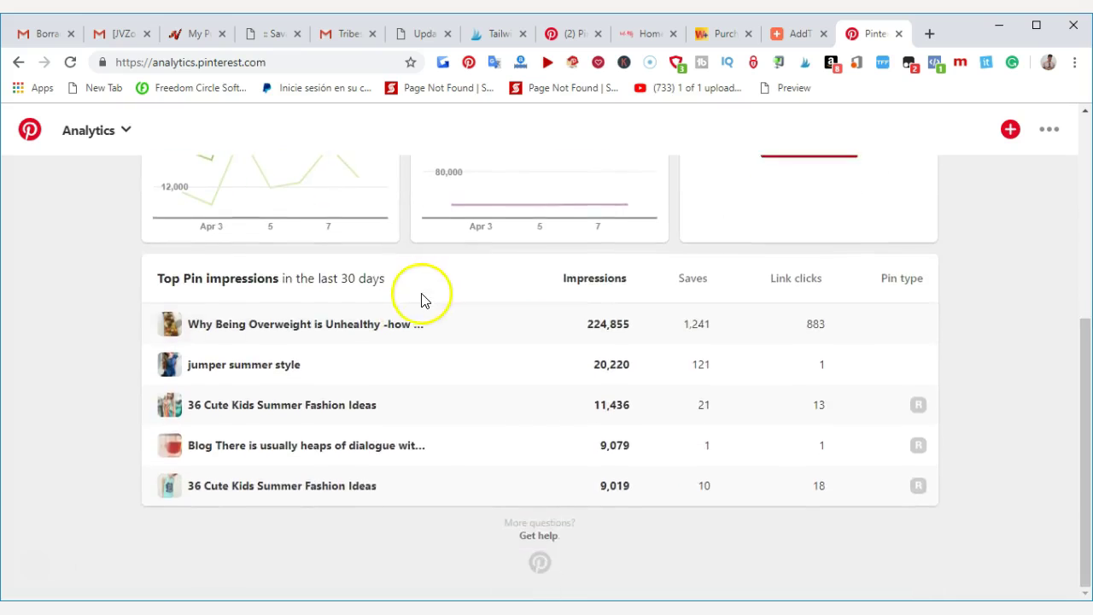
pyautogui.scroll(1, 401, 308)
pyautogui.hotkey('ctrl', '6')
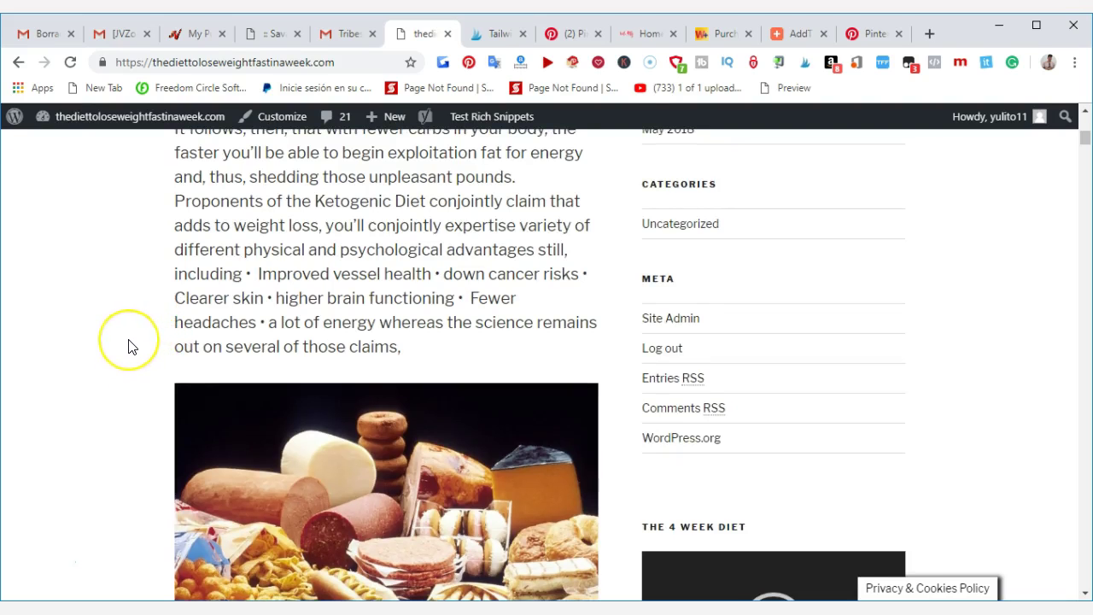
# Read through the opening text of the ketogenic diet post
pyautogui.scroll(3, 128, 346)
pyautogui.scroll(2, 129, 345)
pyautogui.scroll(4, 175, 334)
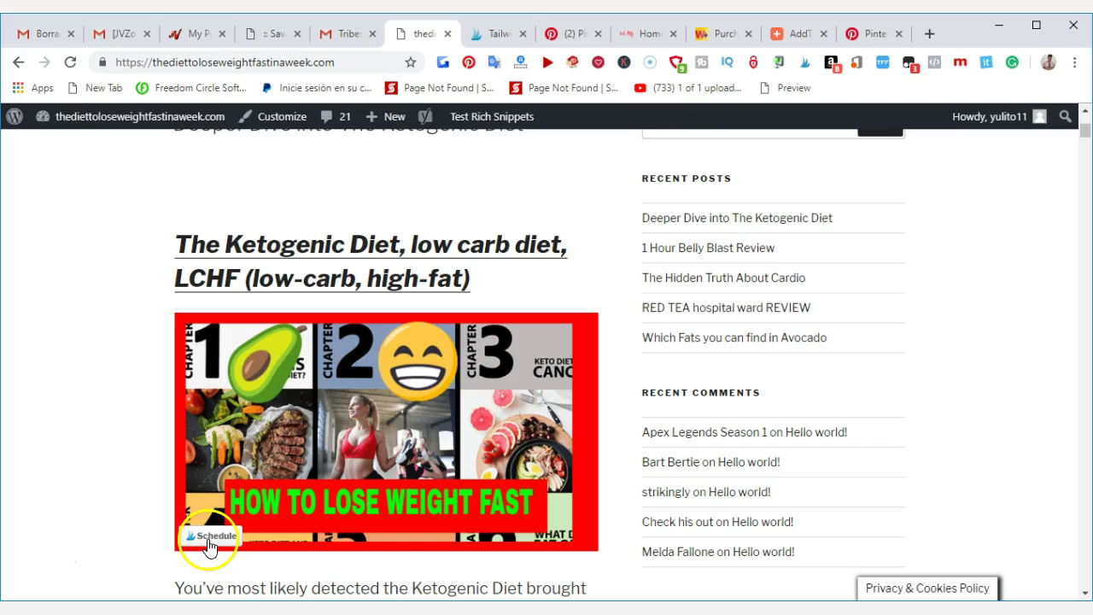
pyautogui.moveTo(386, 431)
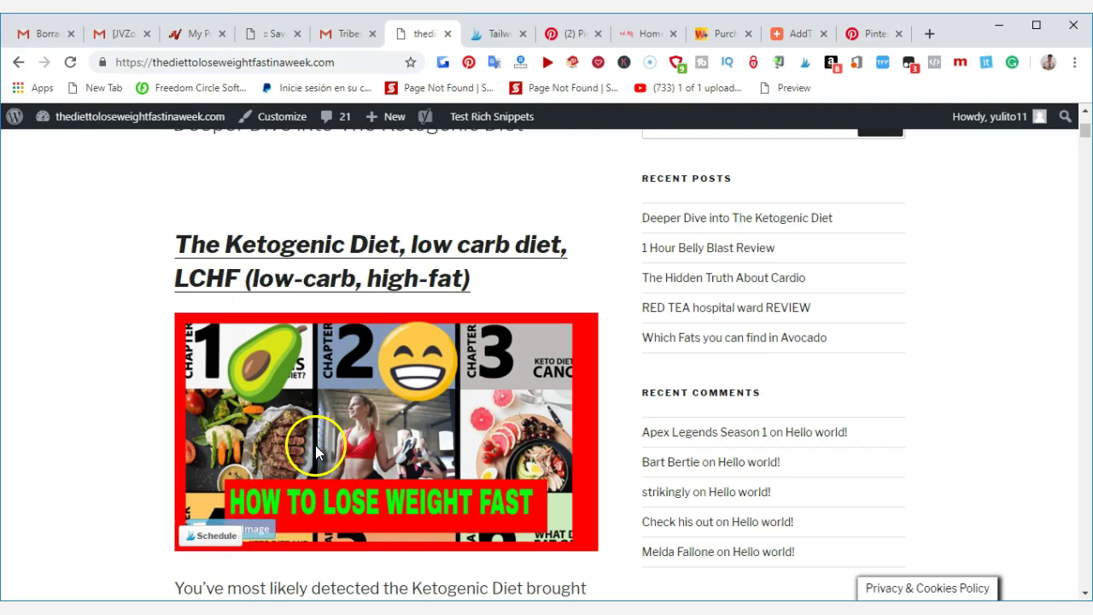
pyautogui.scroll(-2, 315, 445)
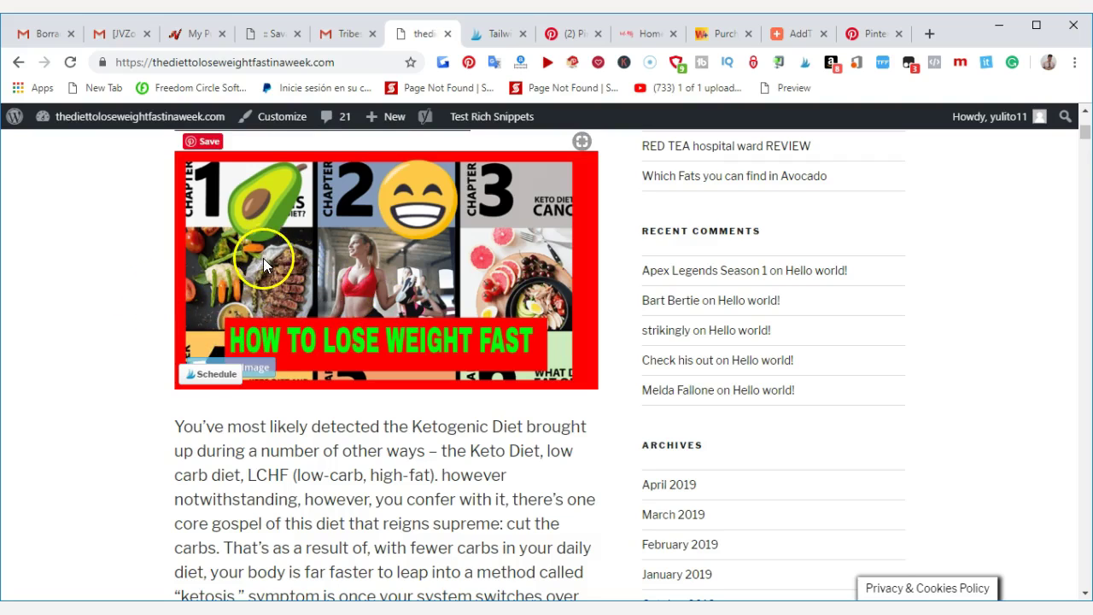
pyautogui.scroll(-1, 237, 421)
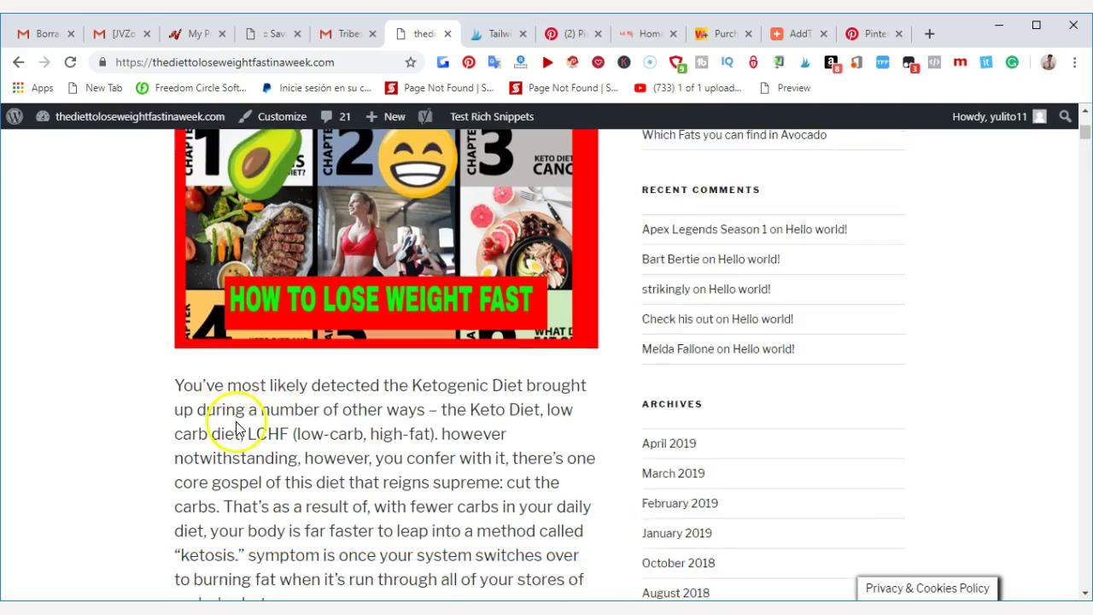
pyautogui.scroll(-3, 237, 421)
pyautogui.scroll(-2, 245, 367)
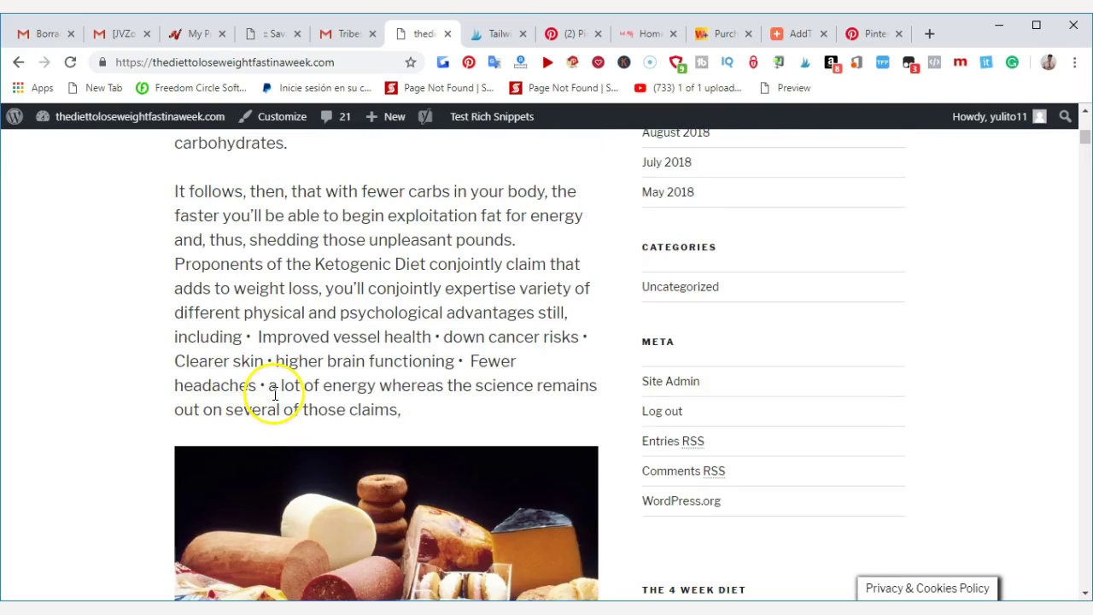
pyautogui.scroll(2, 389, 452)
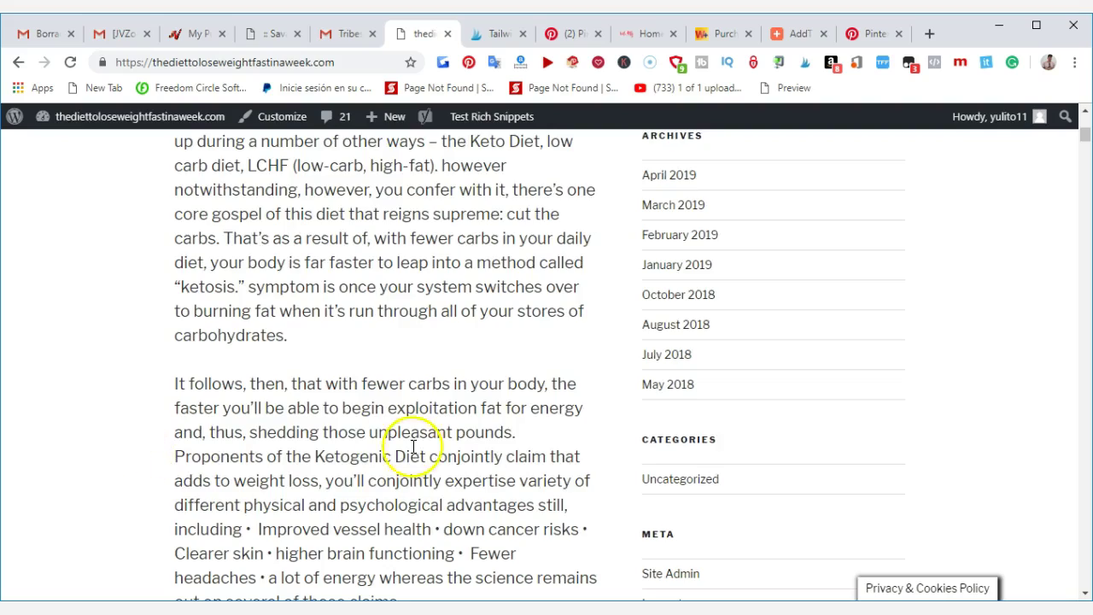
pyautogui.scroll(-4, 268, 415)
pyautogui.scroll(-2, 200, 332)
pyautogui.scroll(-4, 176, 319)
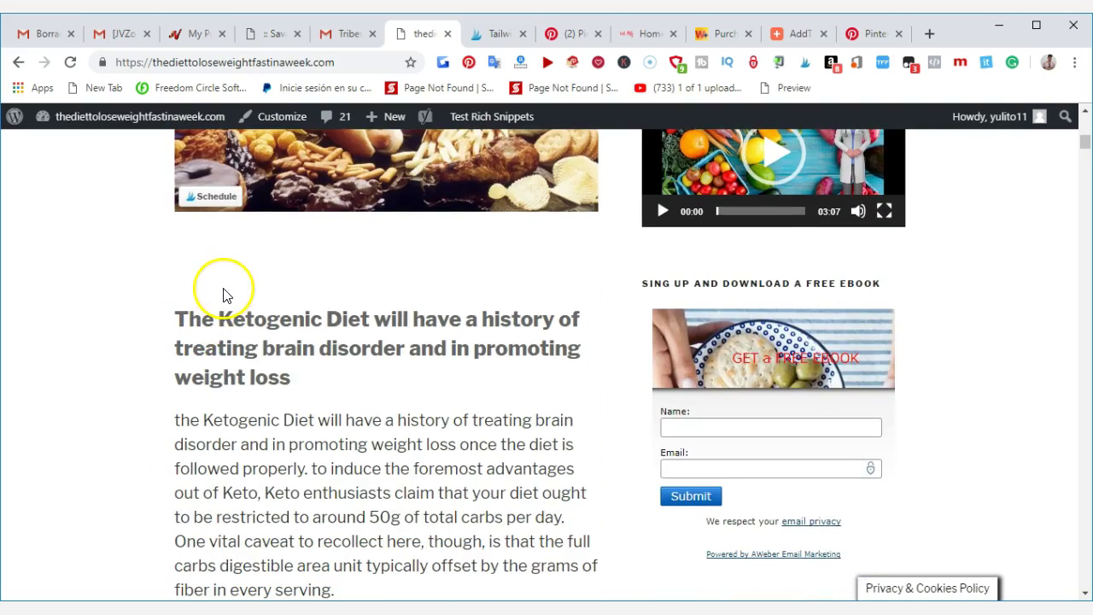
pyautogui.scroll(3, 217, 285)
pyautogui.scroll(-3, 256, 303)
pyautogui.scroll(-1, 231, 256)
pyautogui.scroll(-3, 357, 324)
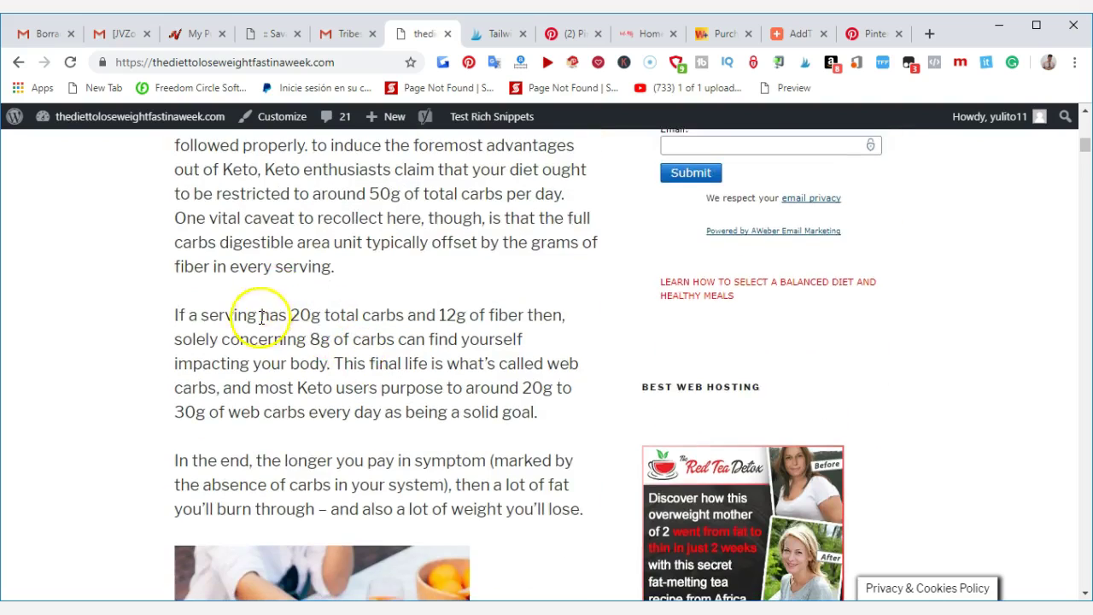
pyautogui.scroll(-4, 254, 337)
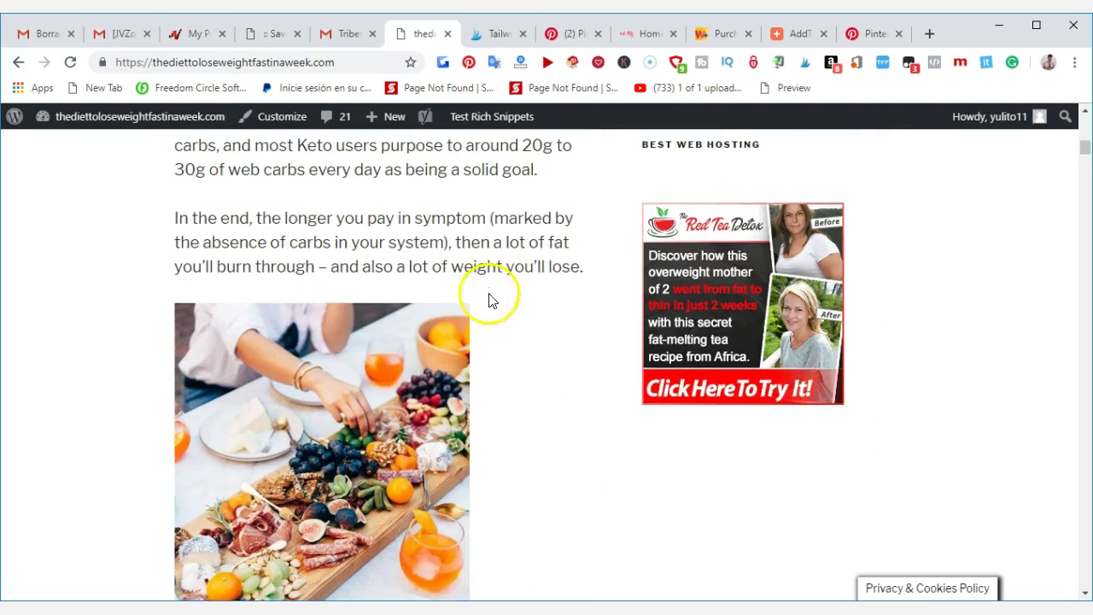
pyautogui.scroll(-5, 357, 358)
pyautogui.scroll(-4, 357, 362)
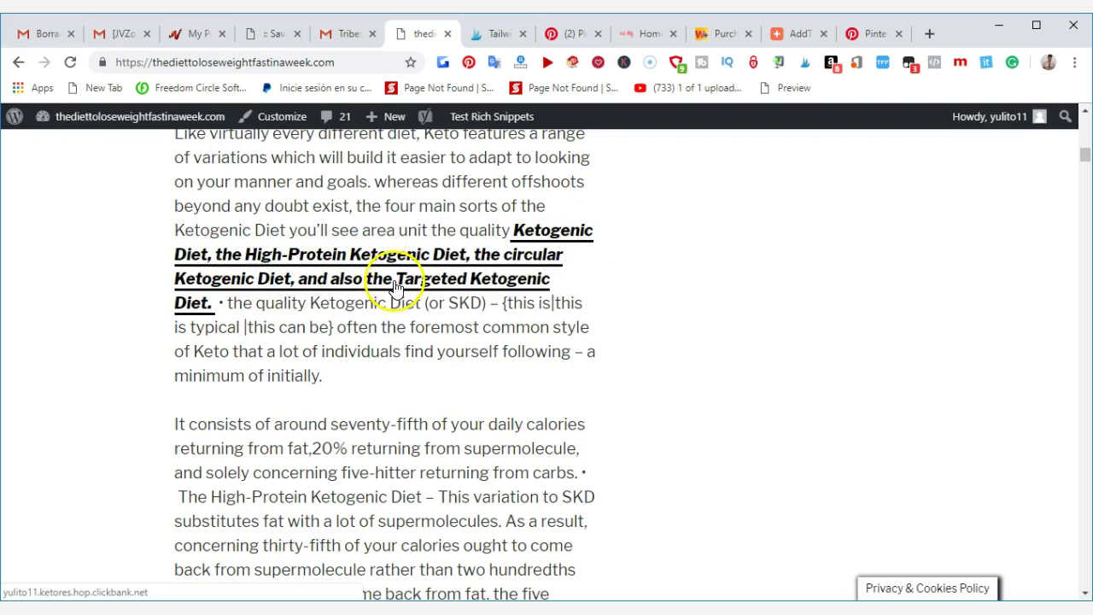
# Scroll further down to the tomato, avocado and boiled egg photo
pyautogui.scroll(-1, 275, 270)
pyautogui.scroll(-3, 275, 270)
pyautogui.scroll(-2, 305, 282)
pyautogui.scroll(-3, 305, 305)
pyautogui.scroll(-3, 308, 315)
pyautogui.scroll(-5, 308, 322)
pyautogui.scroll(-2, 293, 329)
pyautogui.scroll(-5, 299, 385)
pyautogui.scroll(1, 219, 264)
pyautogui.scroll(3, 214, 252)
pyautogui.scroll(2, 215, 250)
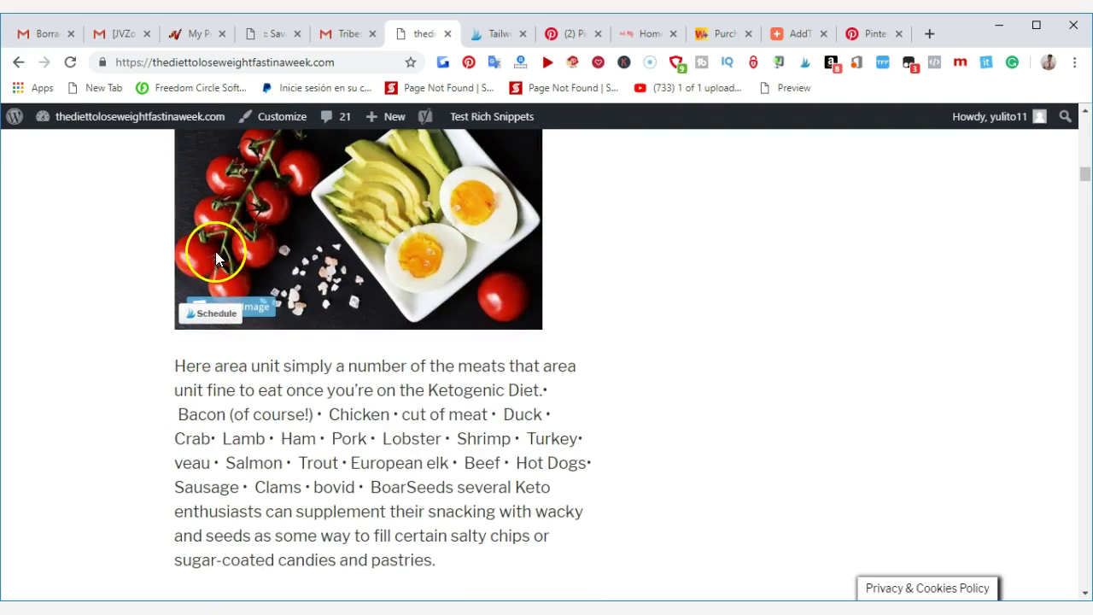
pyautogui.scroll(2, 234, 231)
pyautogui.scroll(-1, 237, 256)
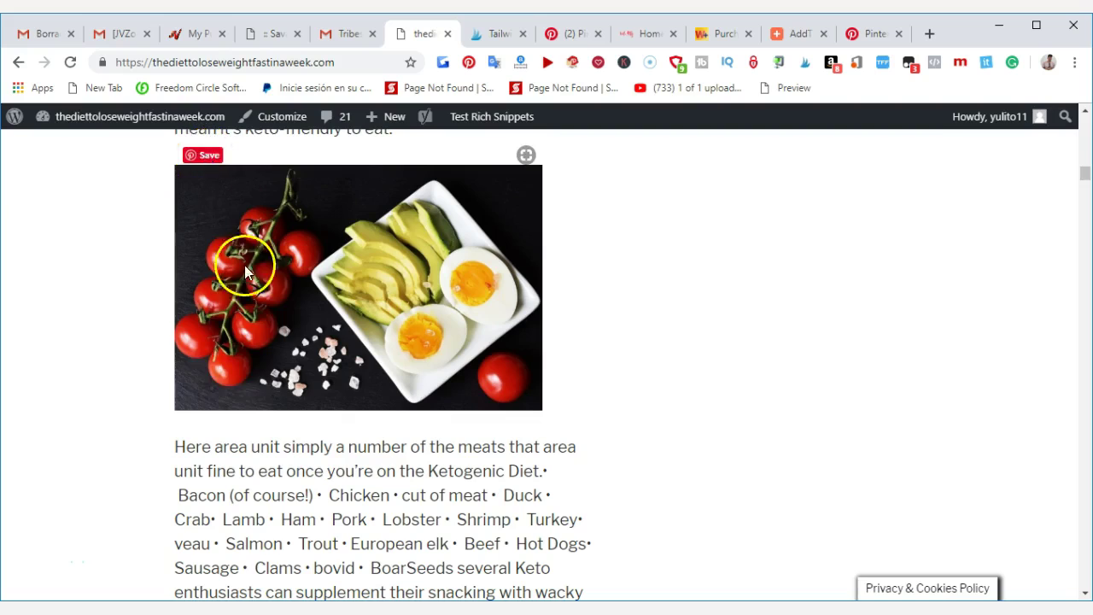
pyautogui.moveTo(358, 229)
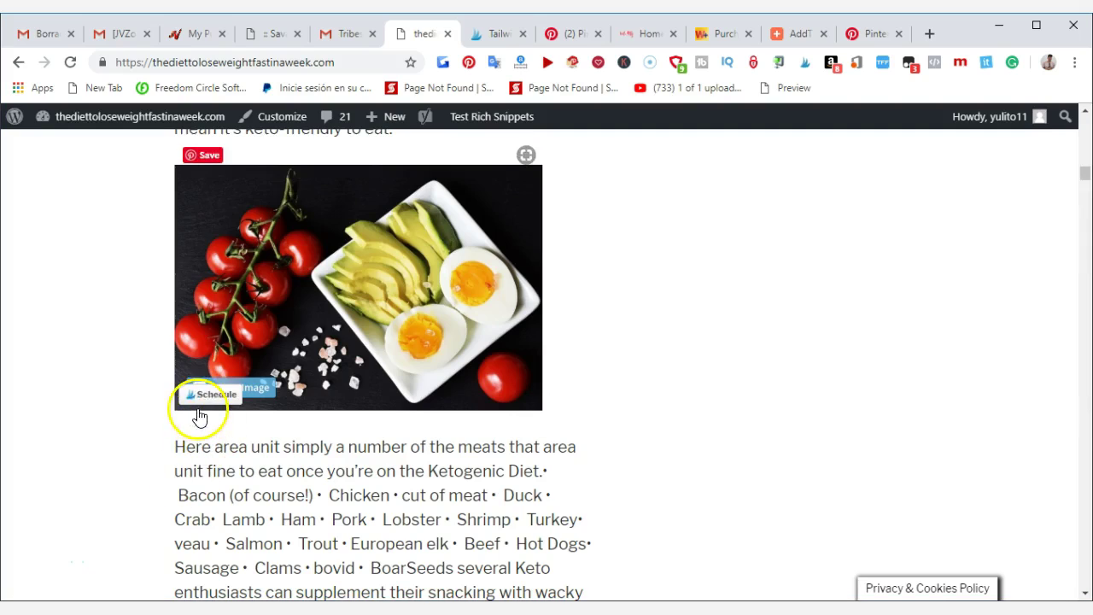
# Schedule the tomato-and-egg photo via Tailwind, searching 'eat' to assign the Eat Healthy board
pyautogui.click(209, 397)
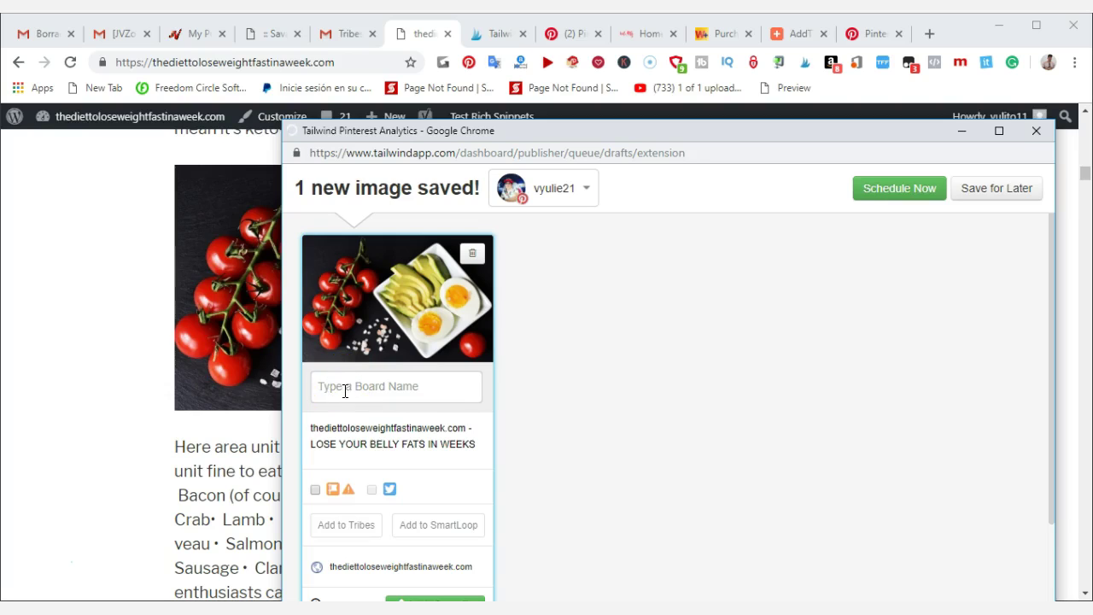
pyautogui.click(348, 391)
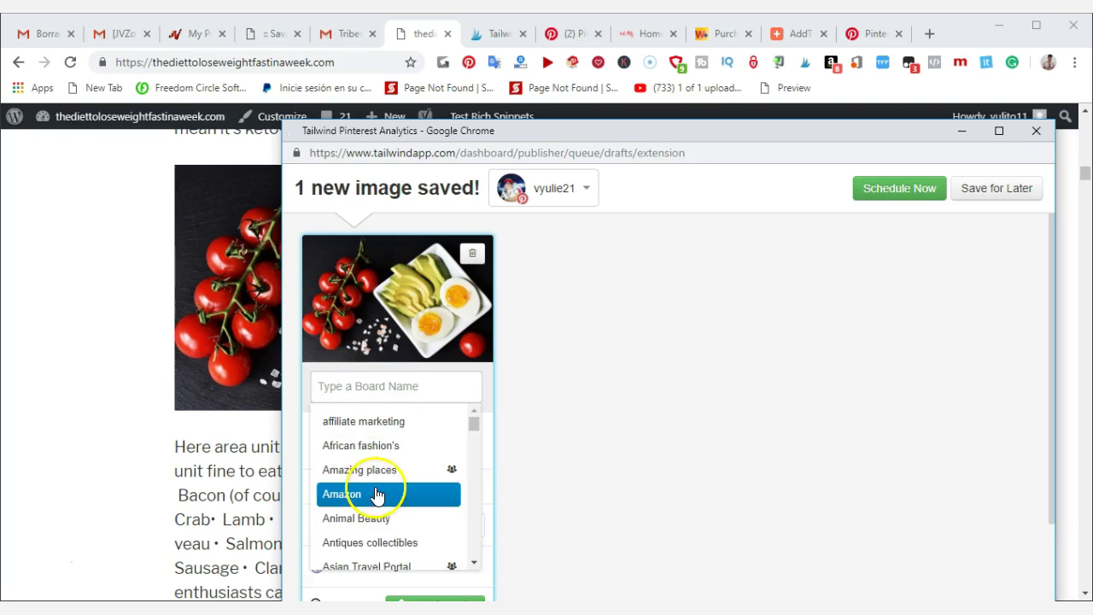
pyautogui.scroll(-2, 358, 504)
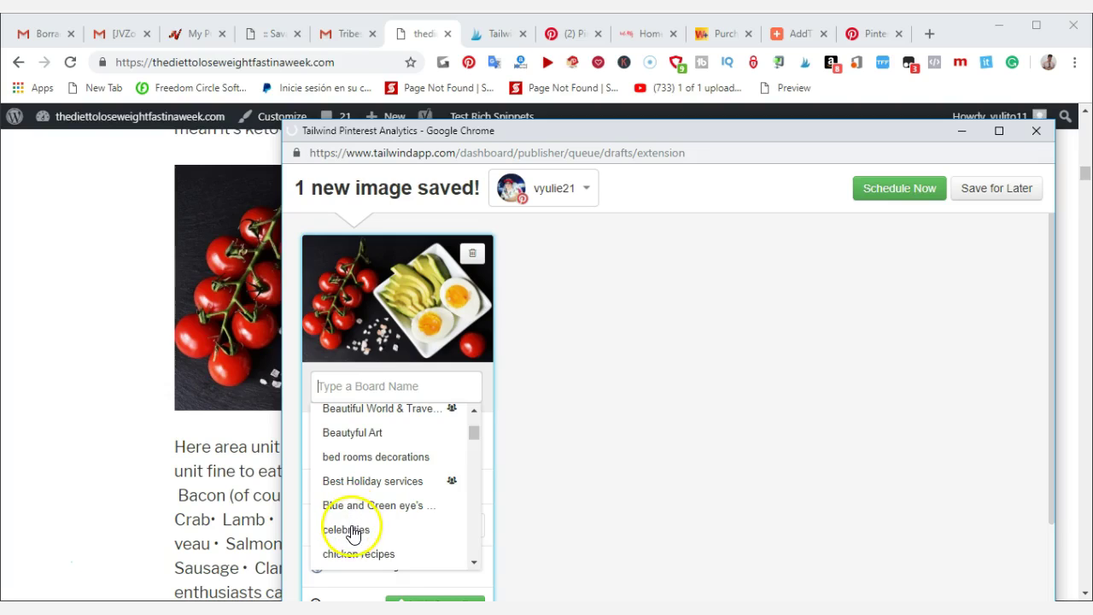
pyautogui.scroll(-1, 354, 533)
pyautogui.scroll(-4, 353, 533)
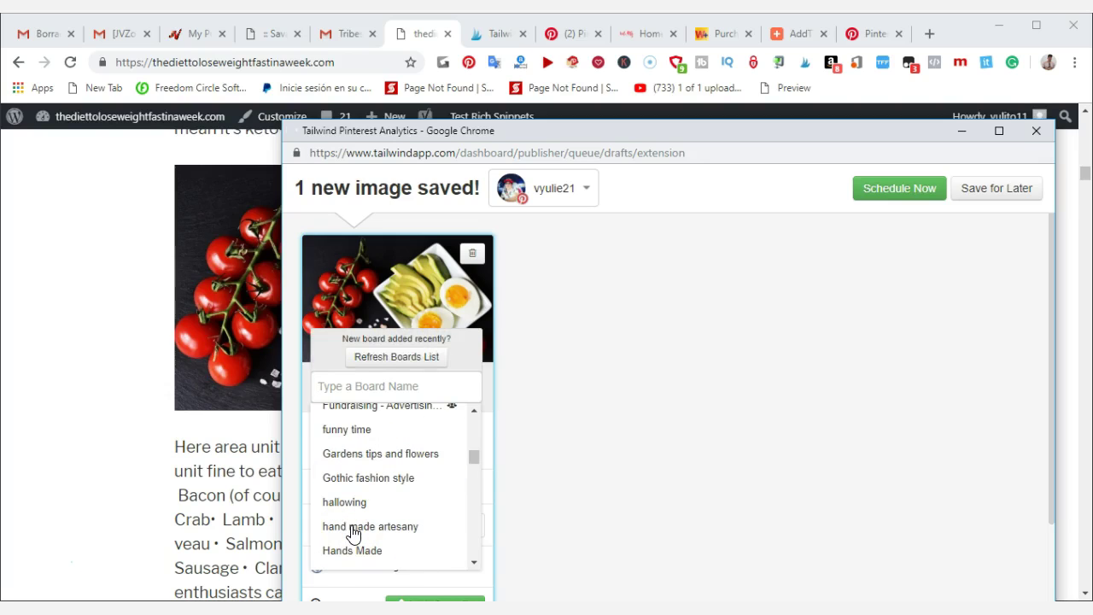
pyautogui.write('eat')
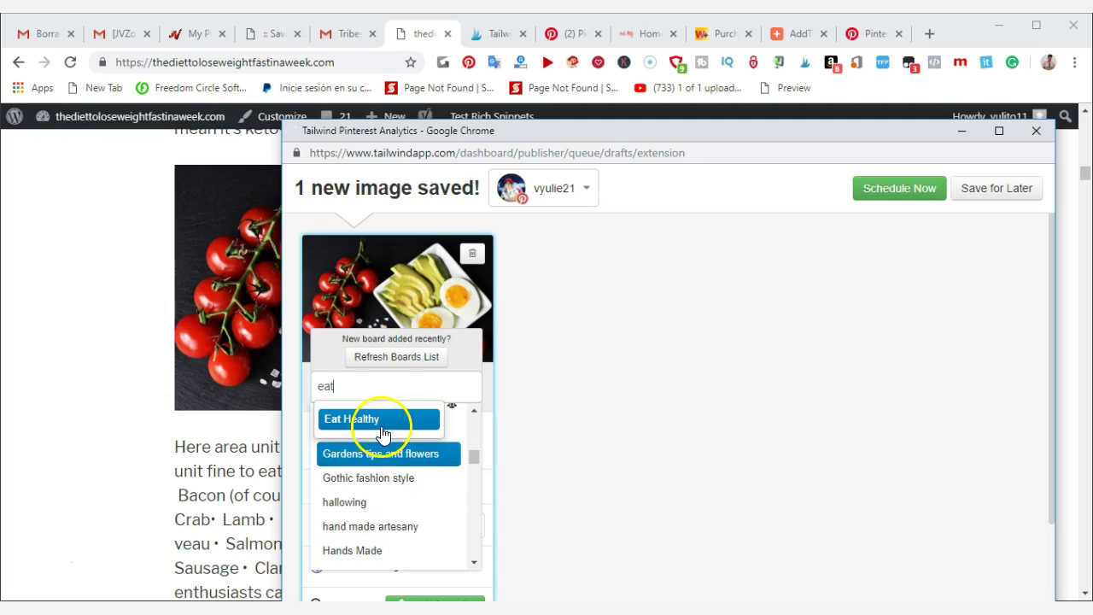
pyautogui.click(345, 418)
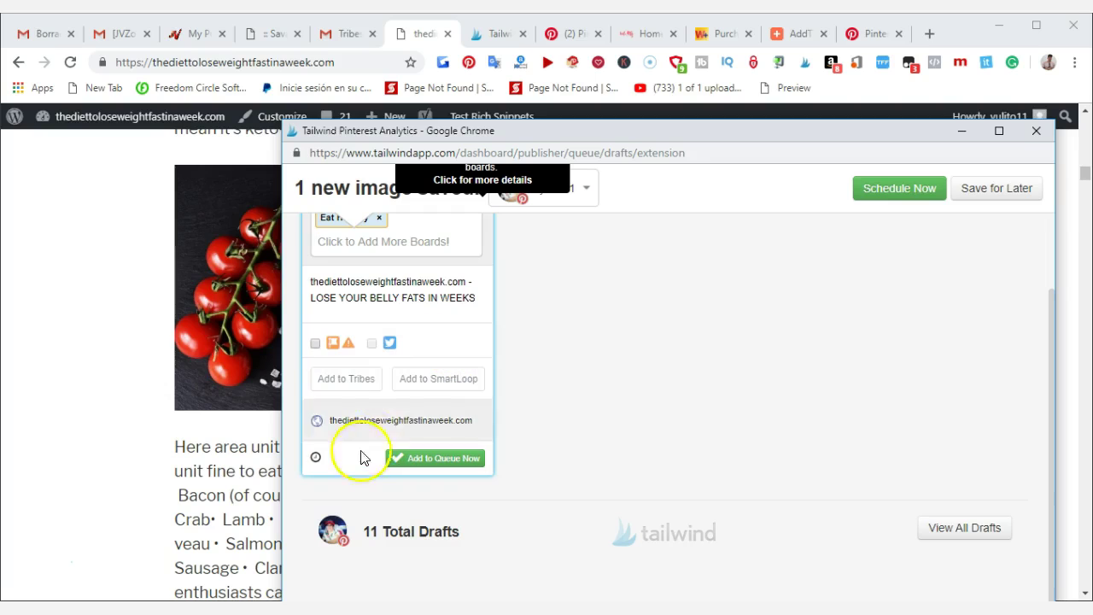
# Open the custom time picker and choose April 11 with hour 9
pyautogui.click(316, 460)
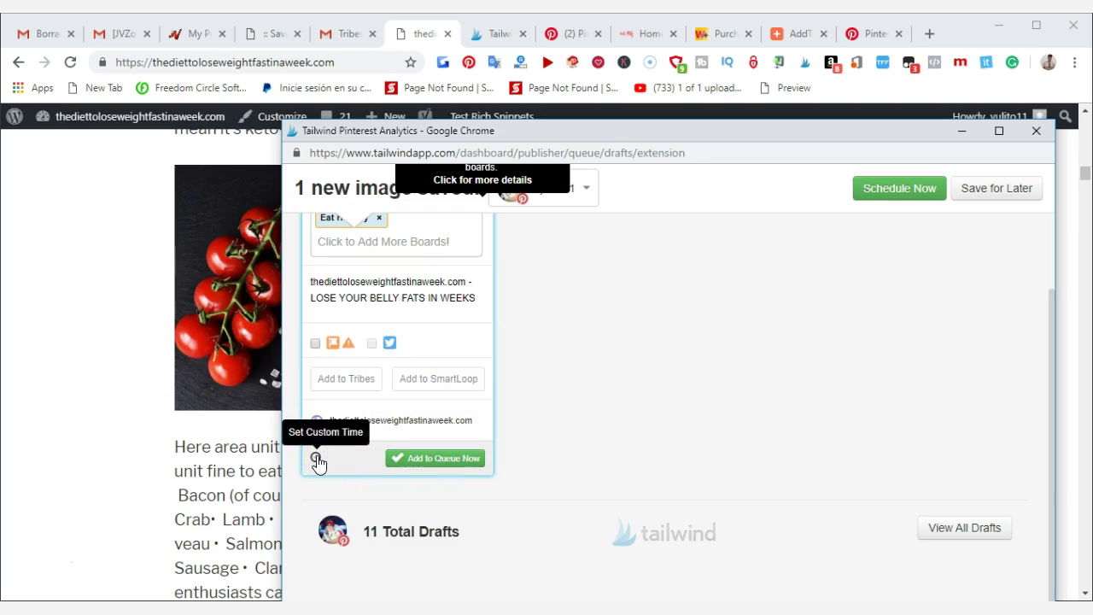
pyautogui.click(316, 461)
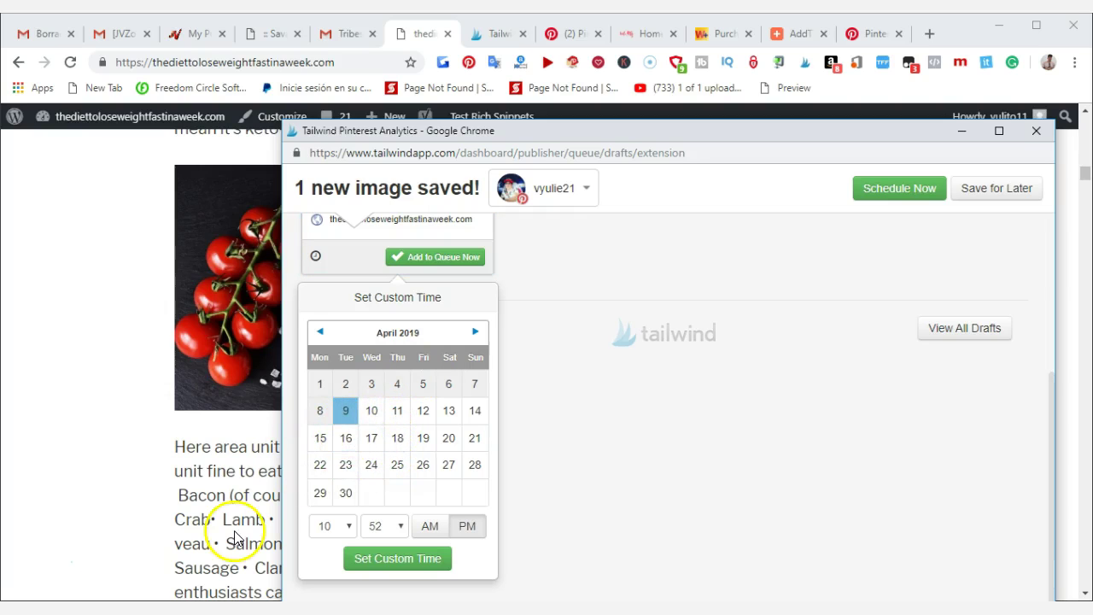
pyautogui.click(392, 417)
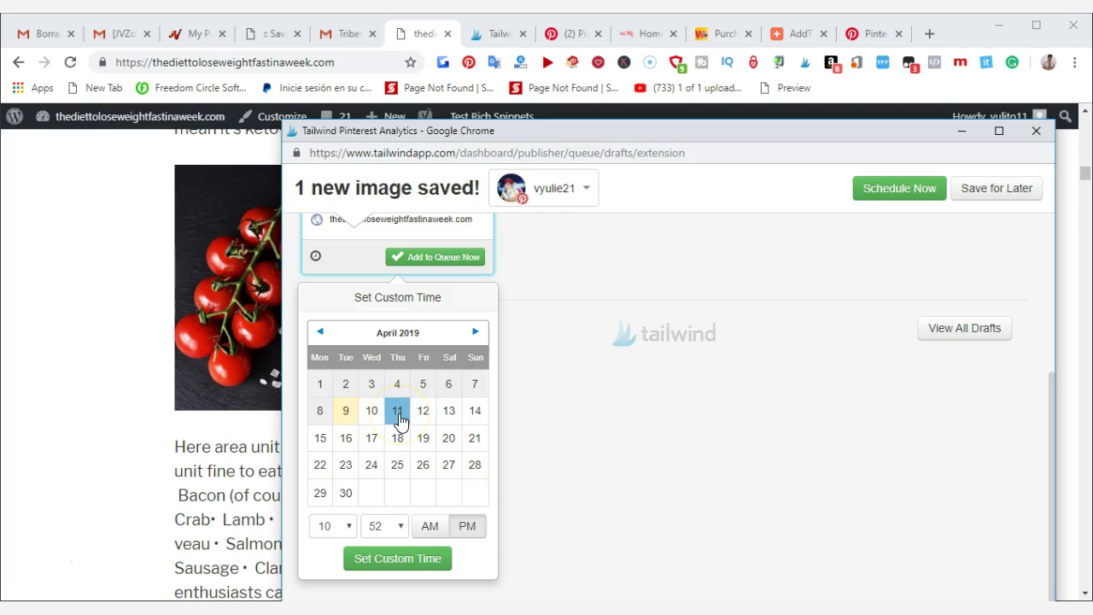
pyautogui.click(394, 413)
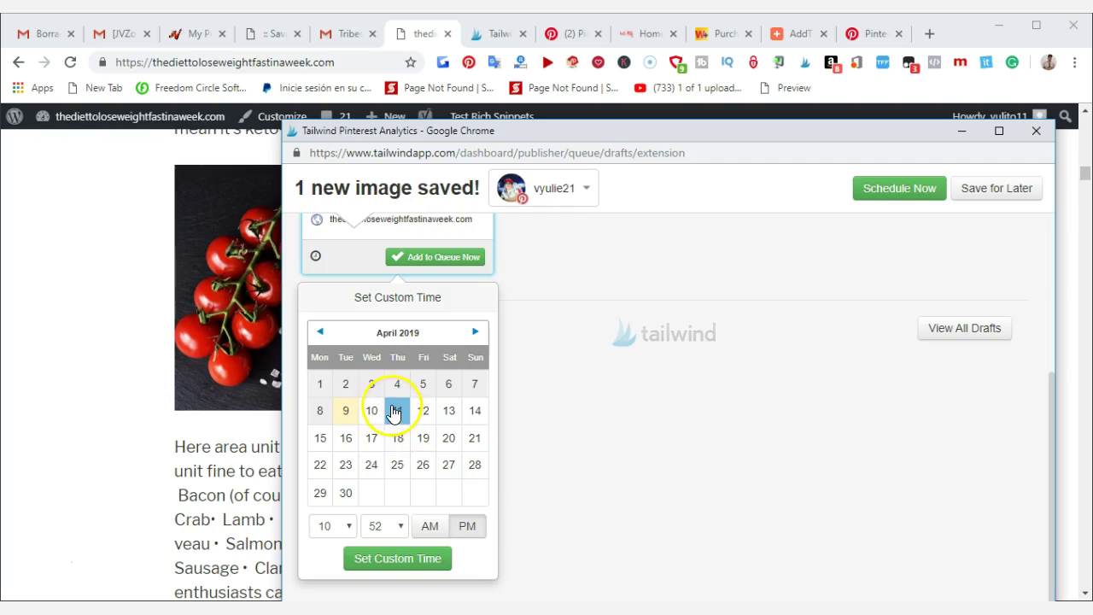
pyautogui.click(335, 529)
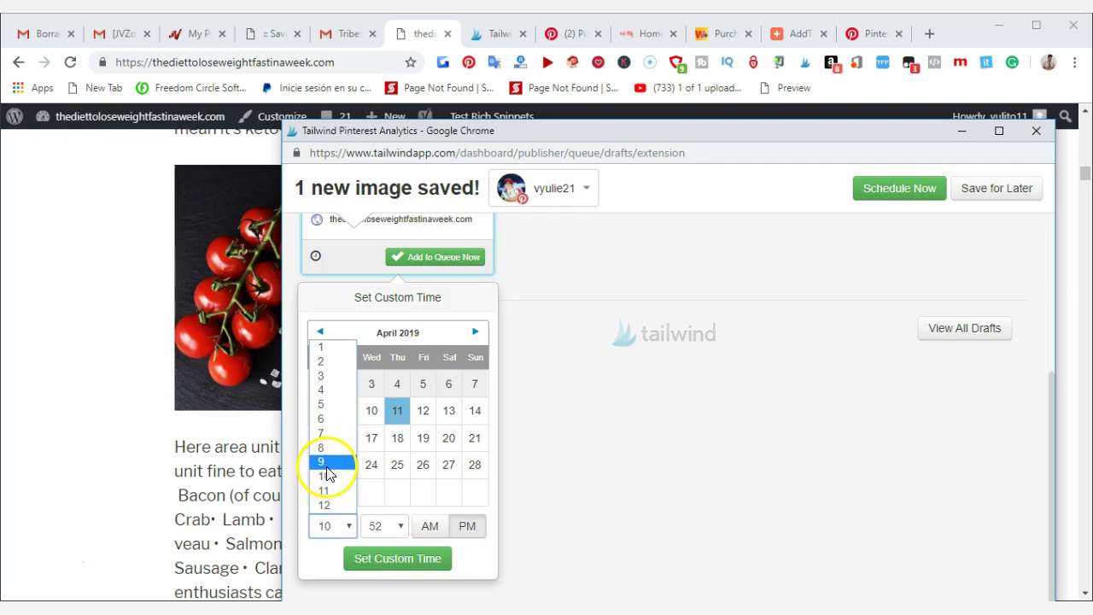
pyautogui.click(327, 464)
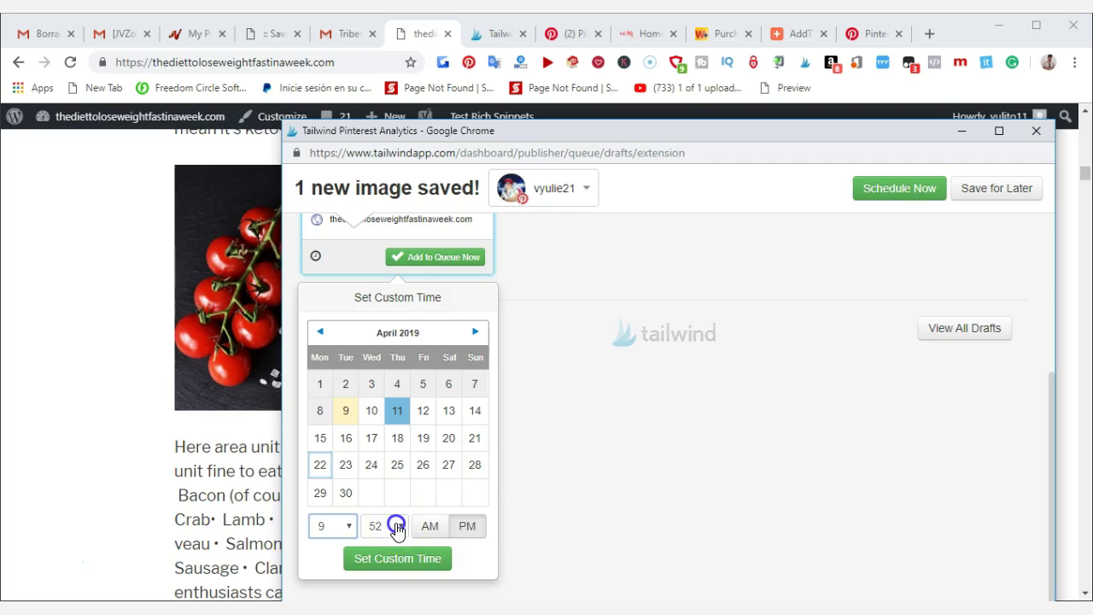
pyautogui.click(397, 527)
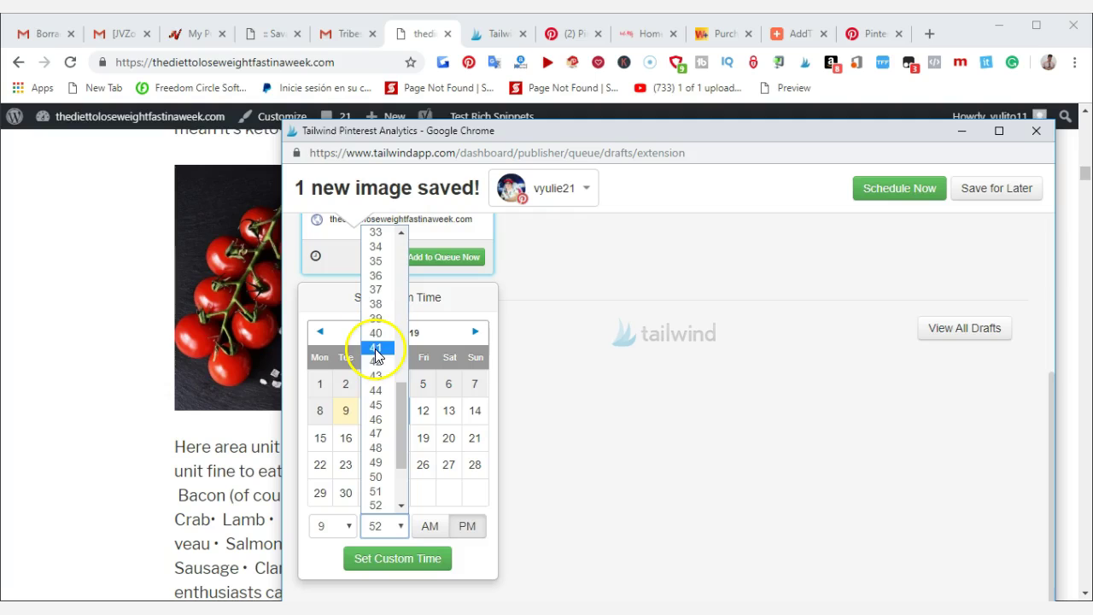
pyautogui.click(380, 171)
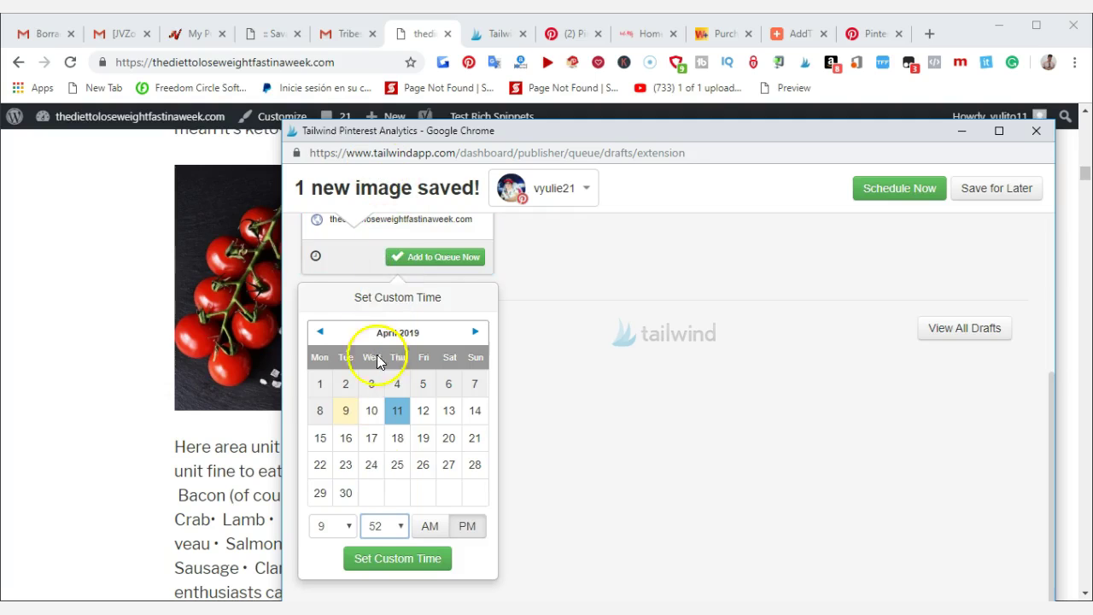
# Set the minute to 30 and PM, then apply the April 11, 9:30 PM time
pyautogui.click(397, 538)
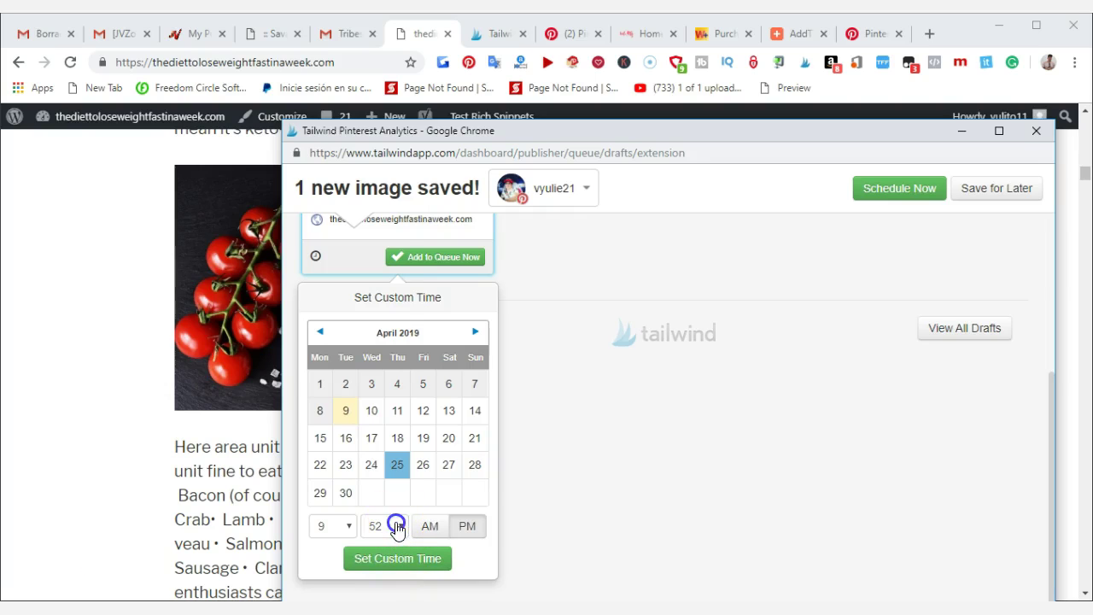
pyautogui.click(397, 526)
pyautogui.scroll(10, 392, 375)
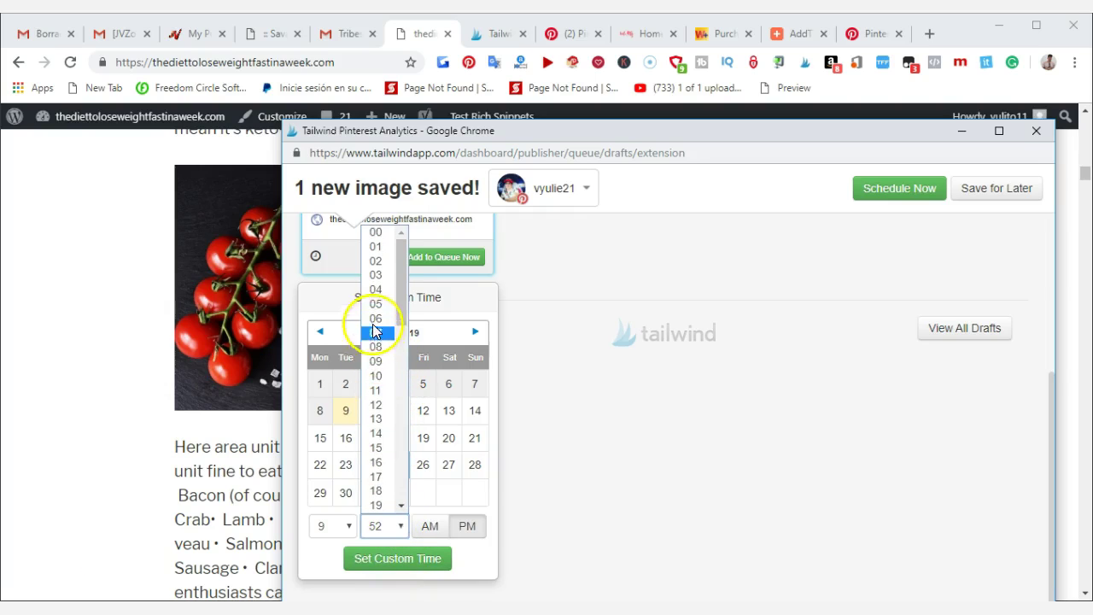
pyautogui.scroll(-4, 380, 462)
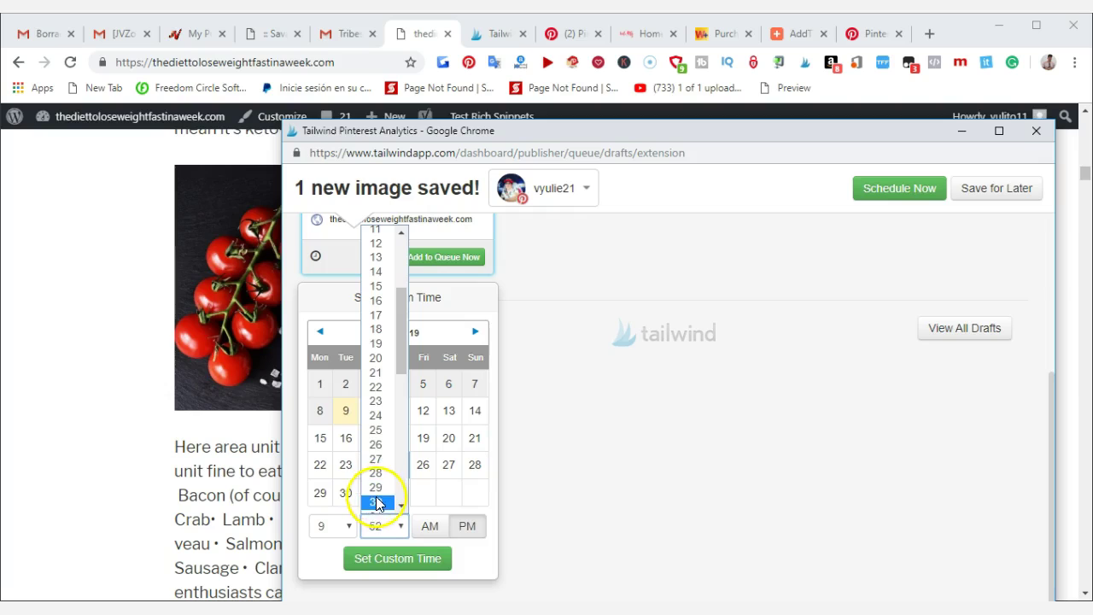
pyautogui.click(378, 503)
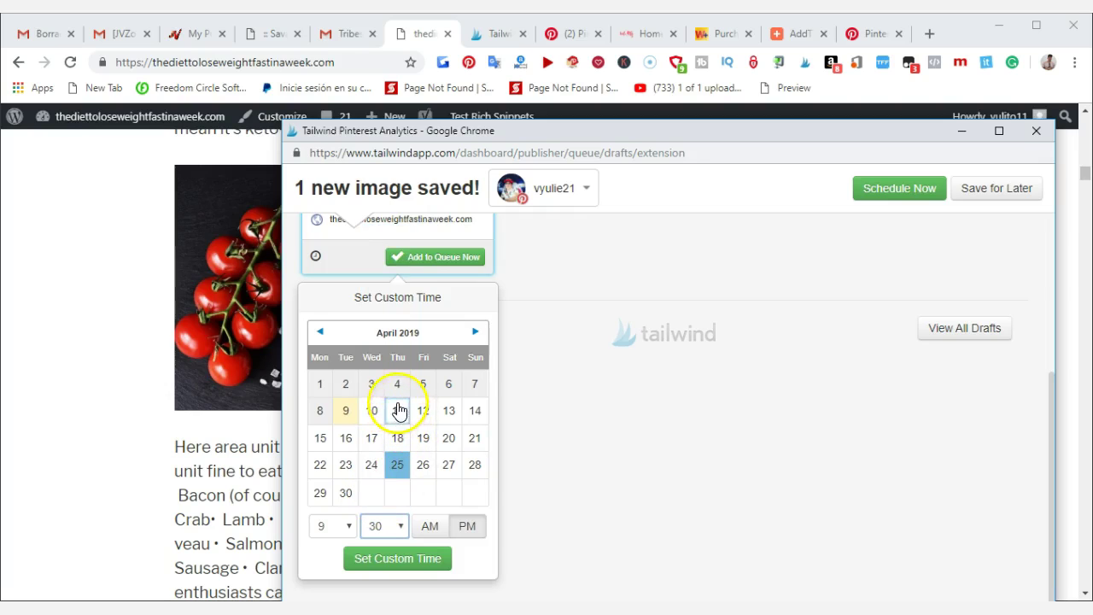
pyautogui.click(398, 410)
pyautogui.click(465, 527)
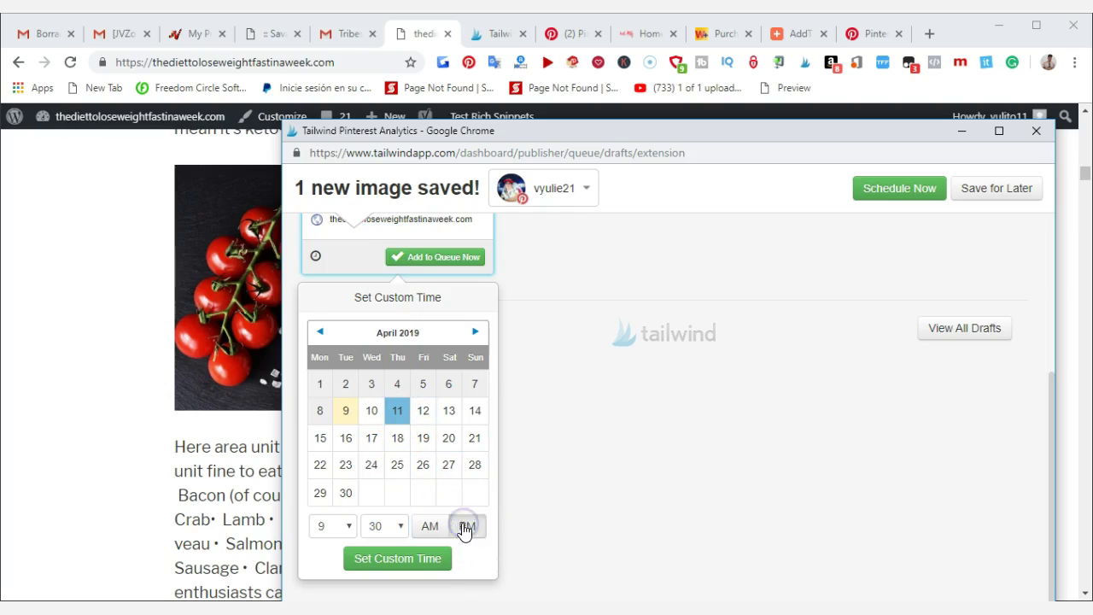
pyautogui.click(393, 560)
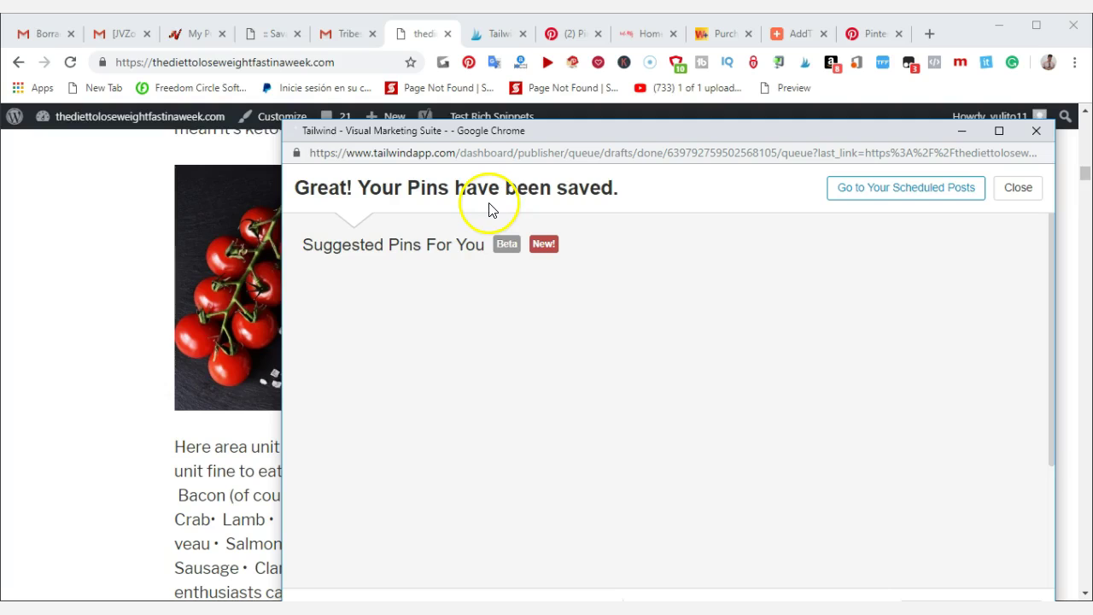
# Close the 'Your Pins have been saved' confirmation to return to the Scheduled Pins queue
pyautogui.click(906, 189)
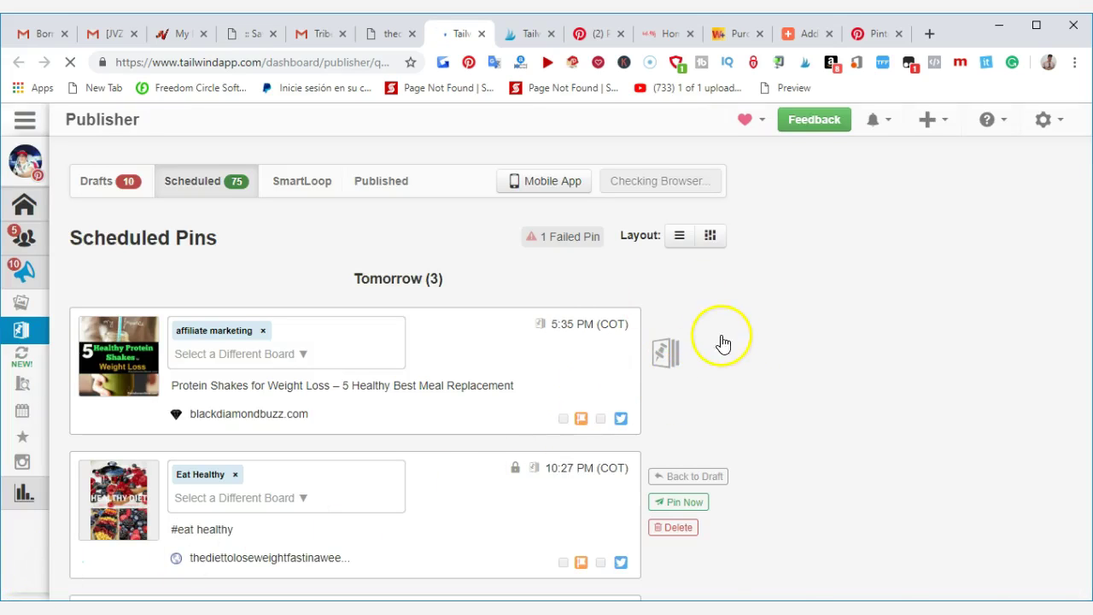
# Move a Sun, Apr 21 pin into the Fri, Apr 12 slot of the schedule
pyautogui.scroll(-3, 873, 401)
pyautogui.scroll(-2, 882, 305)
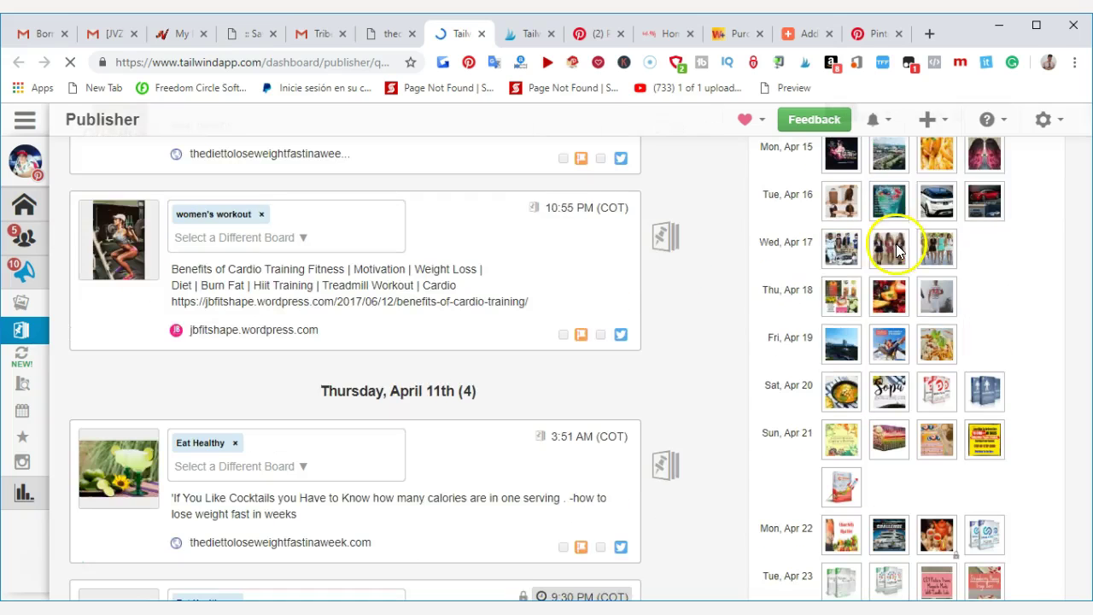
pyautogui.scroll(-2, 897, 254)
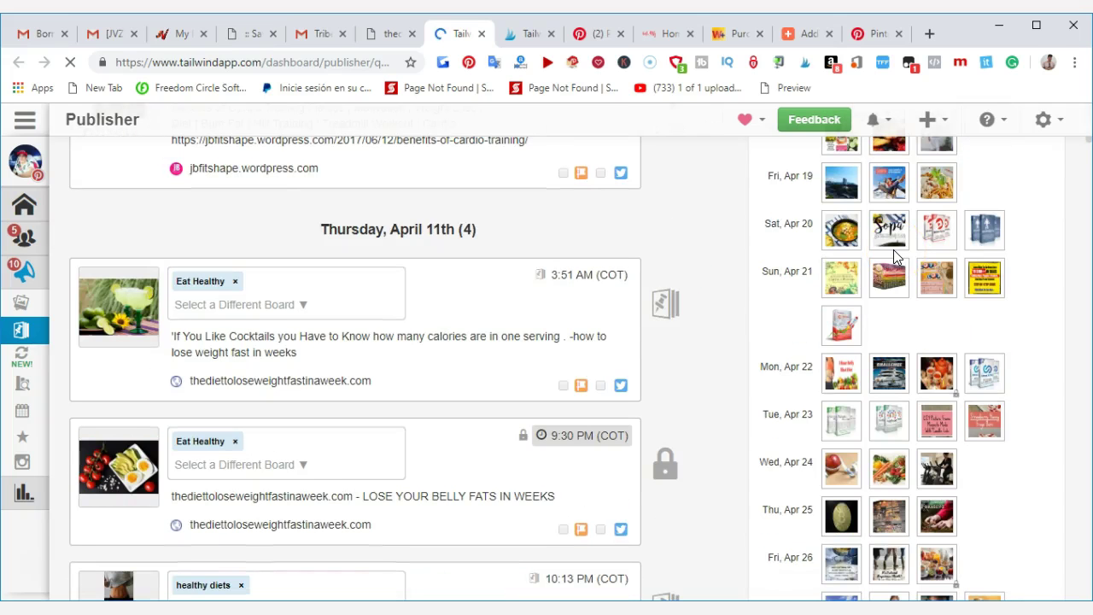
pyautogui.click(893, 275)
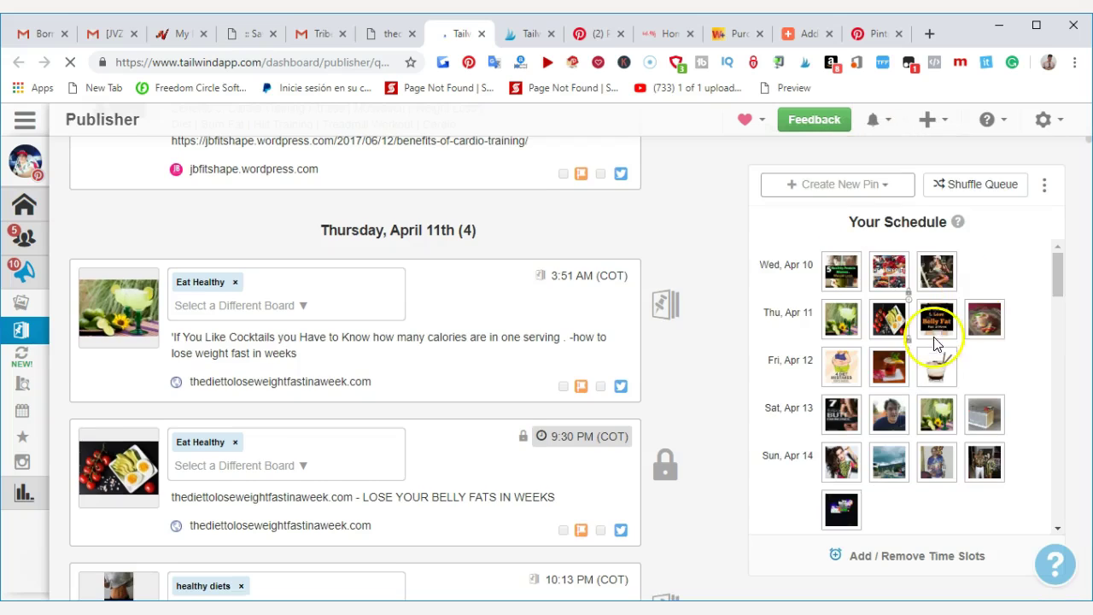
pyautogui.moveTo(894, 275); pyautogui.dragTo(933, 385)
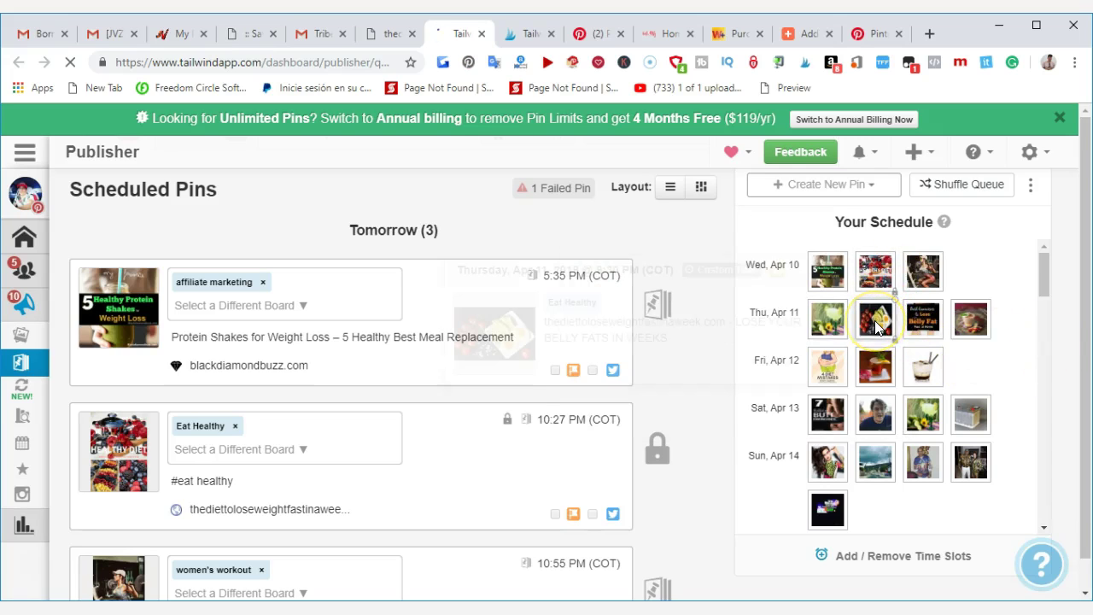
pyautogui.moveTo(889, 319)
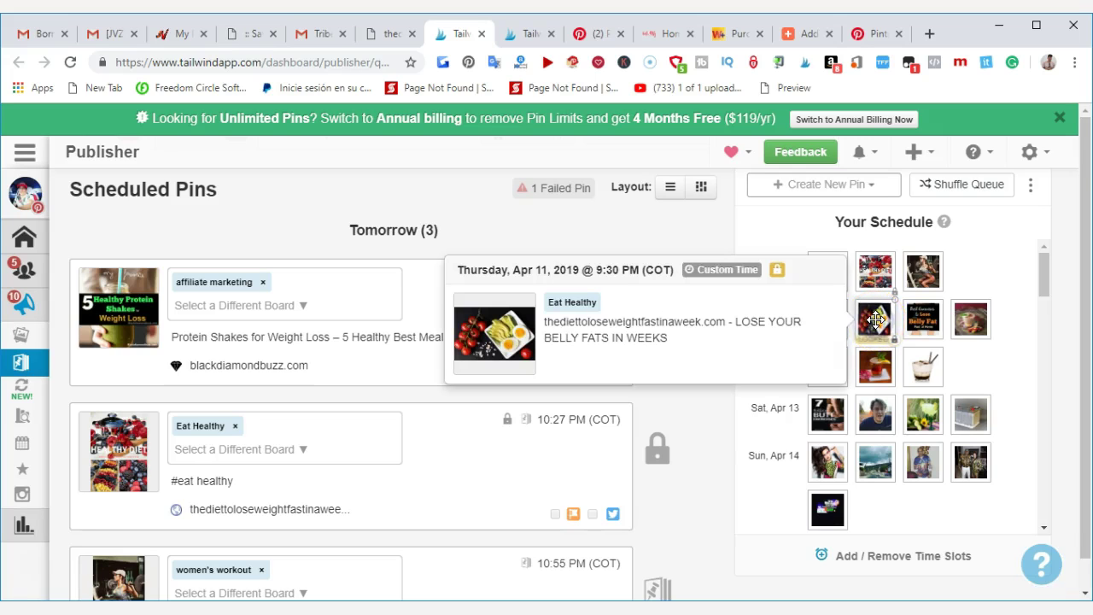
# Check the time options of the 9:30 PM Eat Healthy belly-fat pin
pyautogui.click(877, 320)
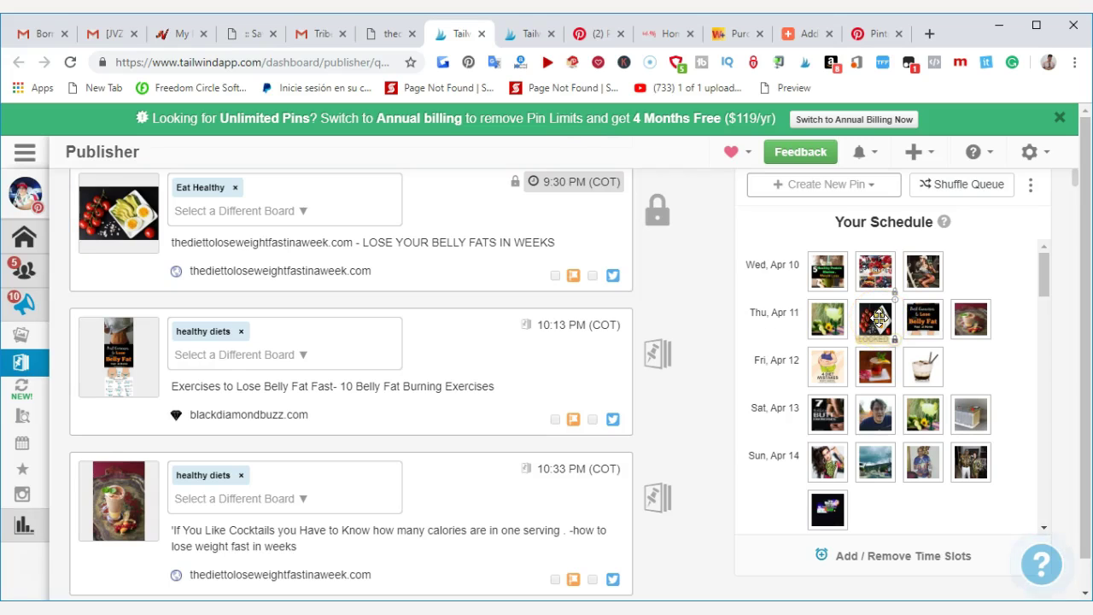
pyautogui.click(556, 184)
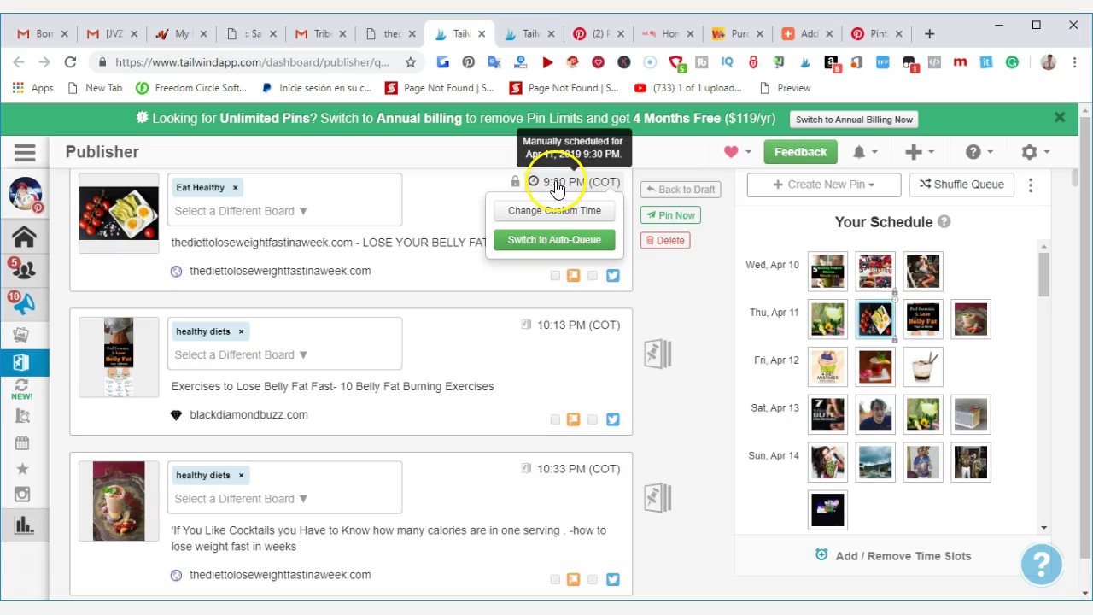
pyautogui.click(362, 261)
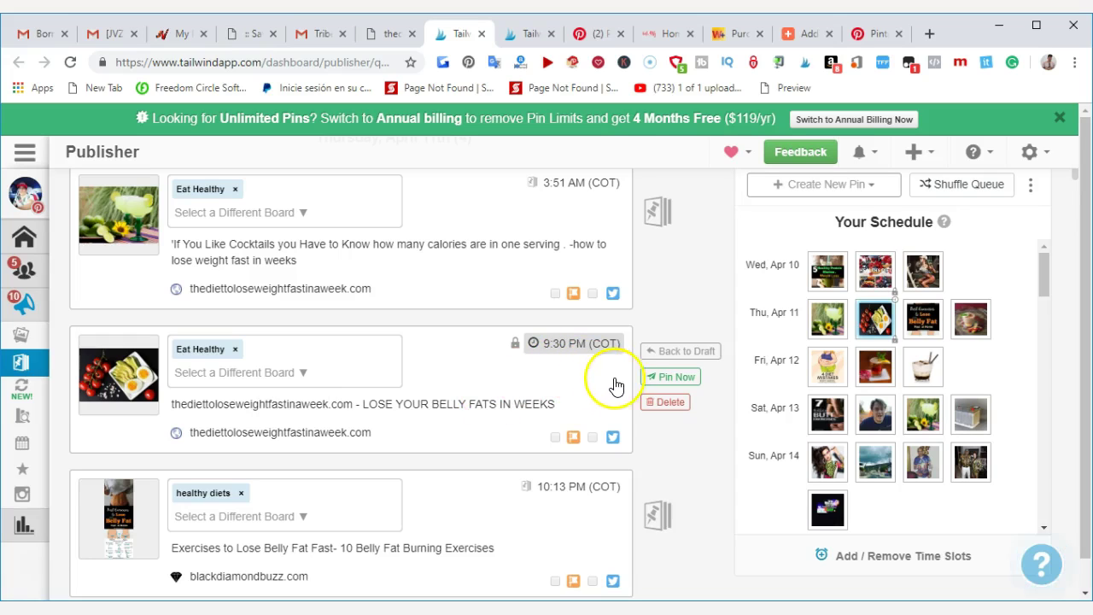
pyautogui.click(555, 346)
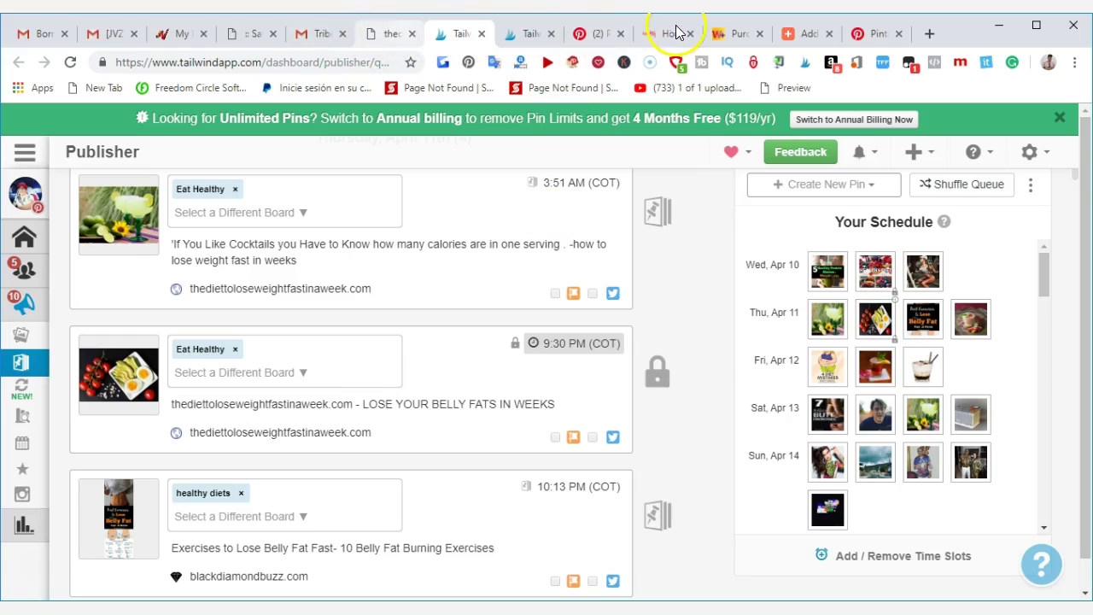
# Switch to AddThis and review Visits Activity: 760 visits and 4 shares over two weeks
pyautogui.click(802, 33)
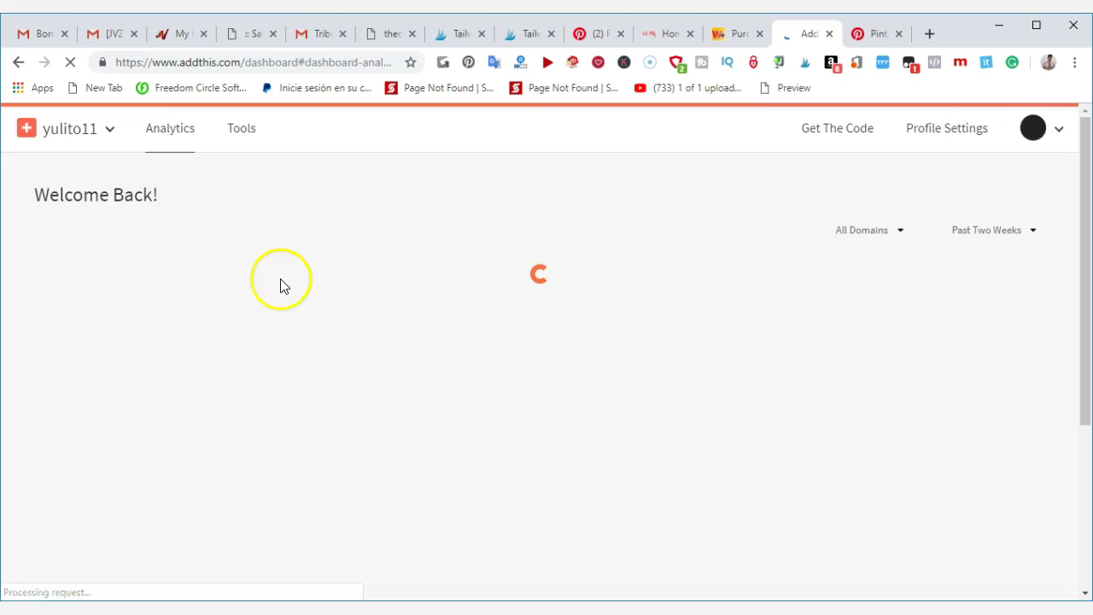
pyautogui.scroll(-4, 248, 333)
pyautogui.scroll(4, 247, 333)
pyautogui.scroll(-4, 260, 346)
pyautogui.scroll(-1, 333, 365)
pyautogui.scroll(-2, 333, 364)
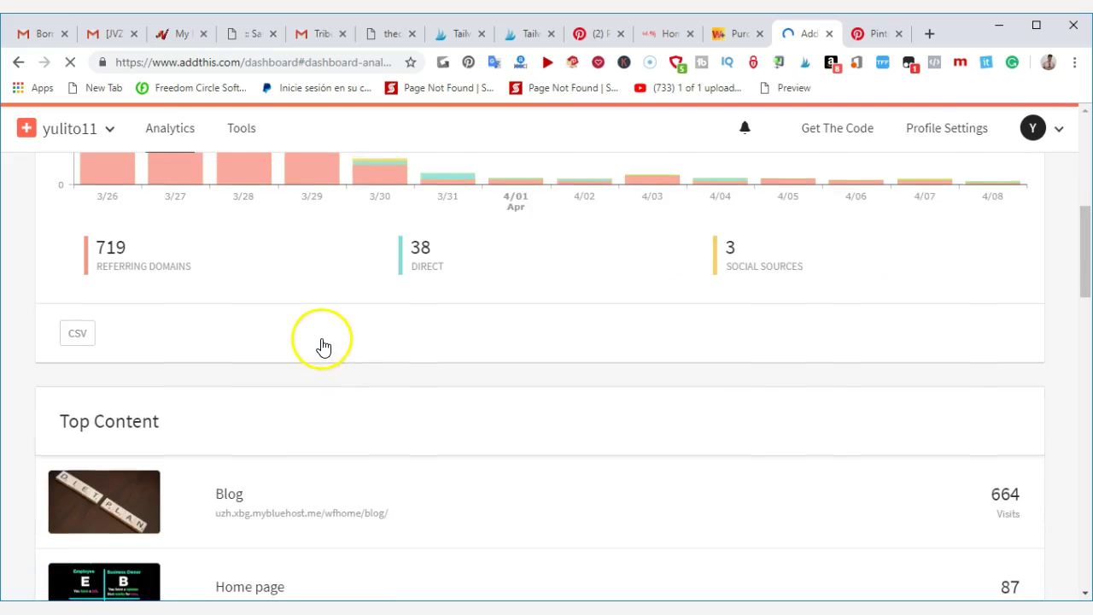
pyautogui.scroll(1, 319, 344)
pyautogui.scroll(-2, 319, 344)
pyautogui.scroll(2, 322, 346)
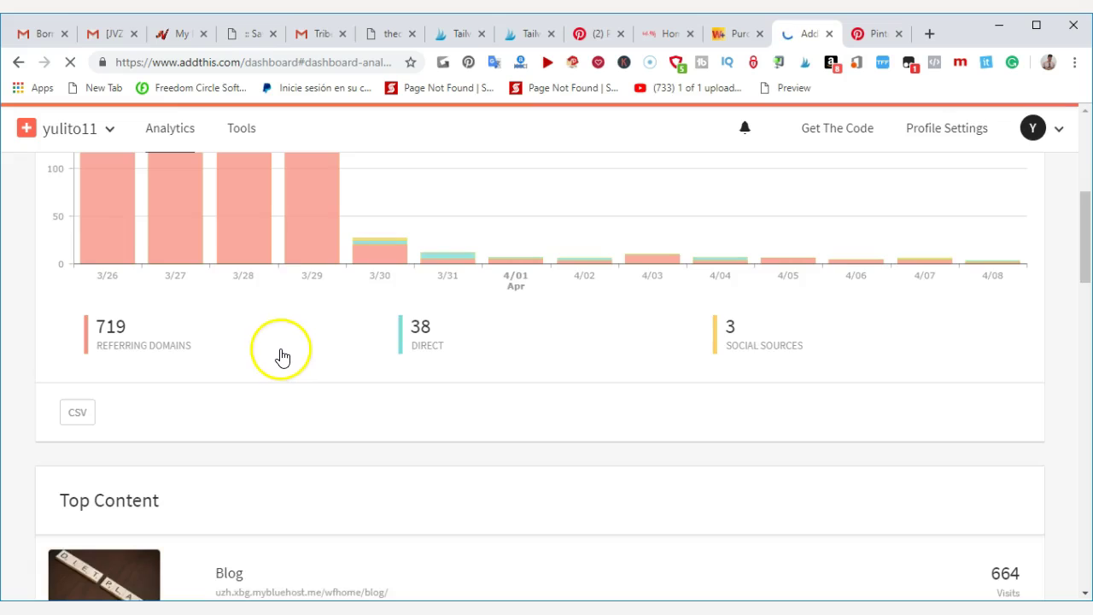
pyautogui.scroll(1, 277, 363)
pyautogui.scroll(-1, 256, 374)
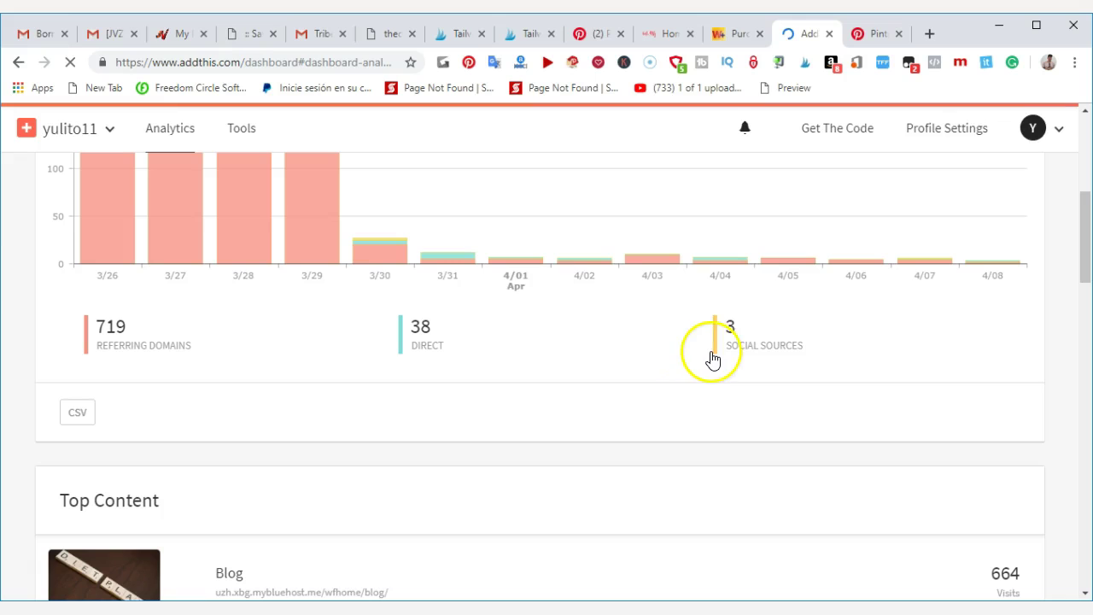
# Review Top Content, Top Referring Domains (google.com first) and Top Social Sources
pyautogui.scroll(-4, 605, 396)
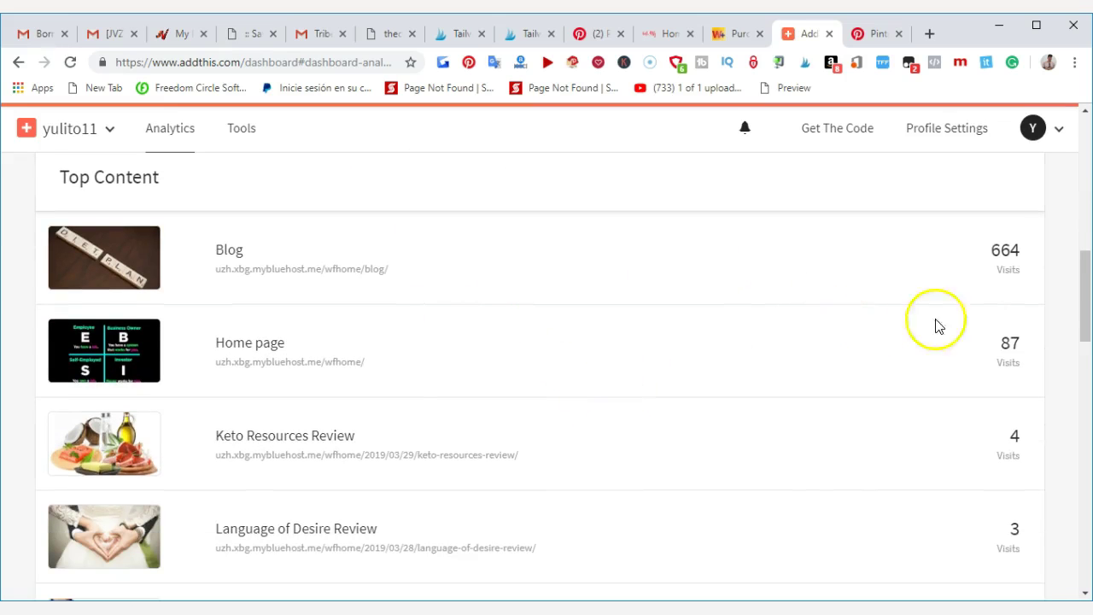
pyautogui.scroll(-4, 940, 393)
pyautogui.scroll(-1, 935, 395)
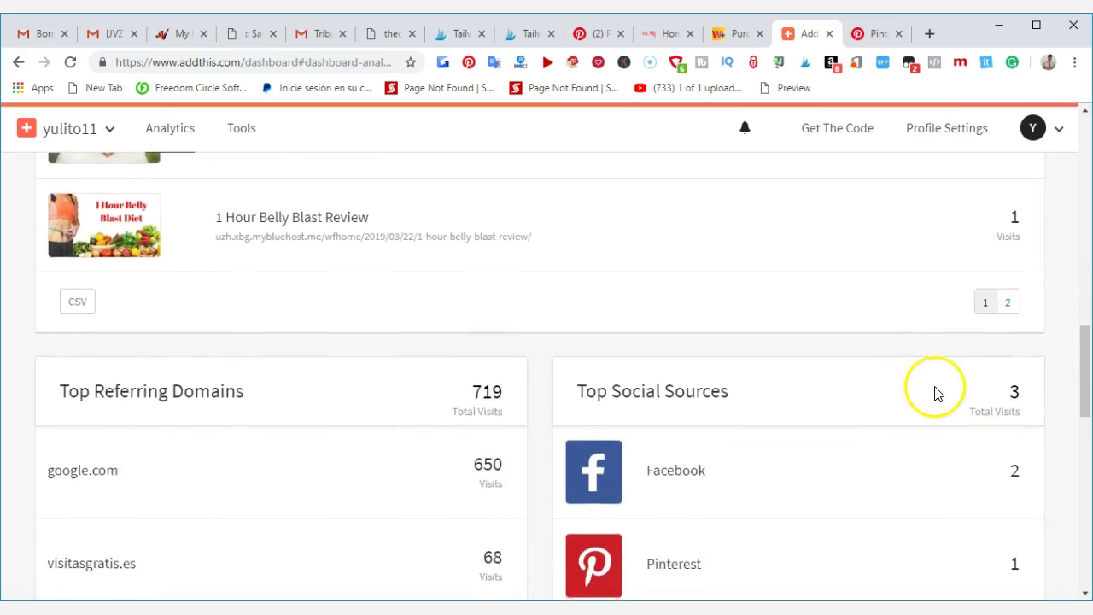
pyautogui.scroll(-2, 926, 391)
pyautogui.scroll(-2, 918, 389)
pyautogui.scroll(2, 393, 350)
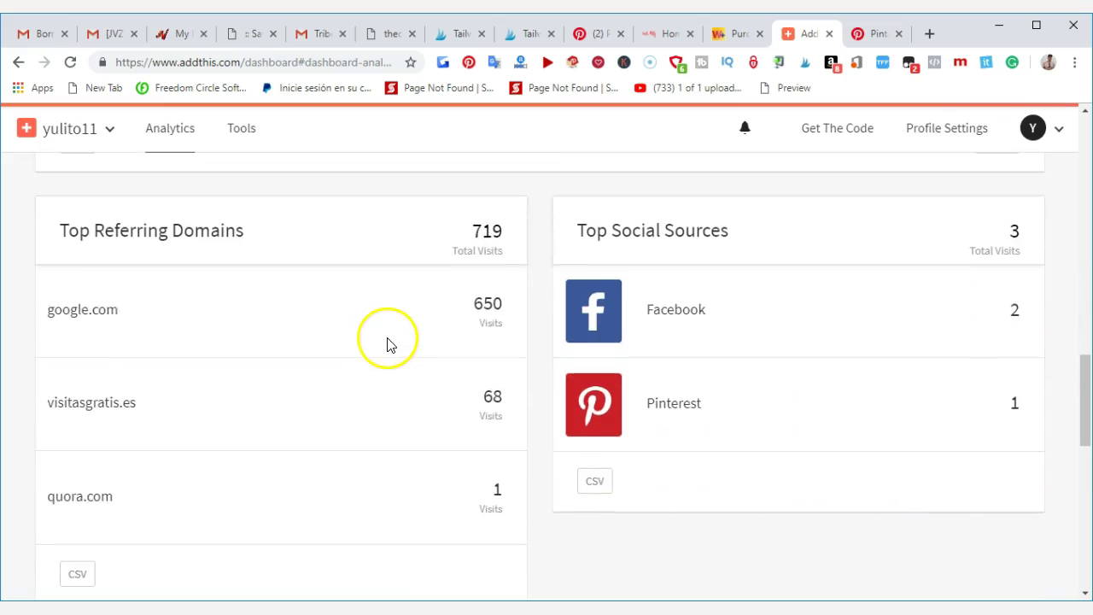
pyautogui.scroll(2, 598, 389)
pyautogui.scroll(-2, 755, 434)
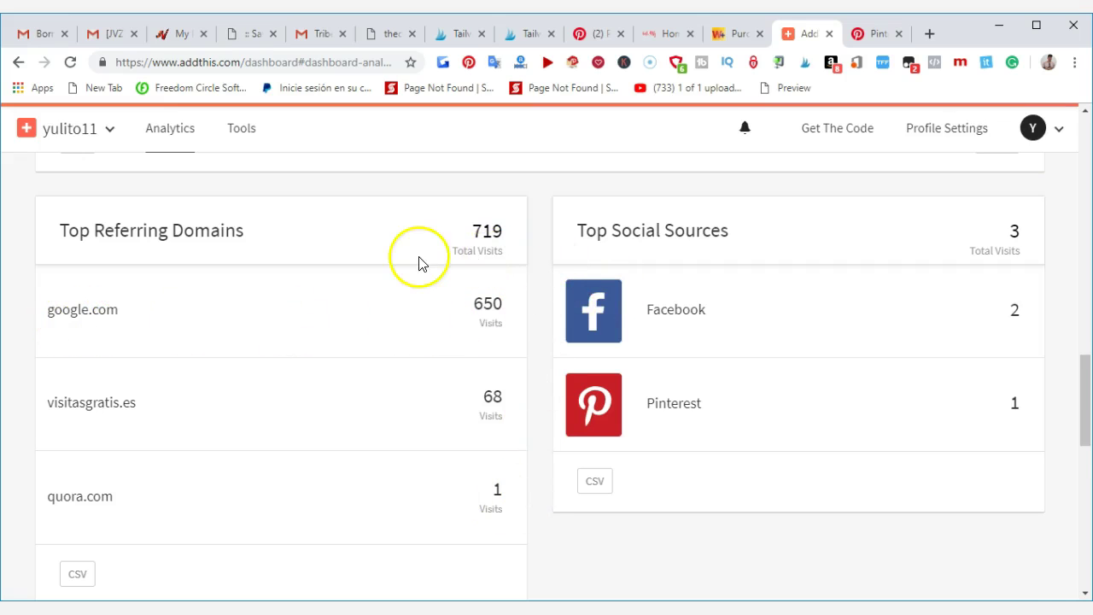
pyautogui.scroll(-2, 479, 456)
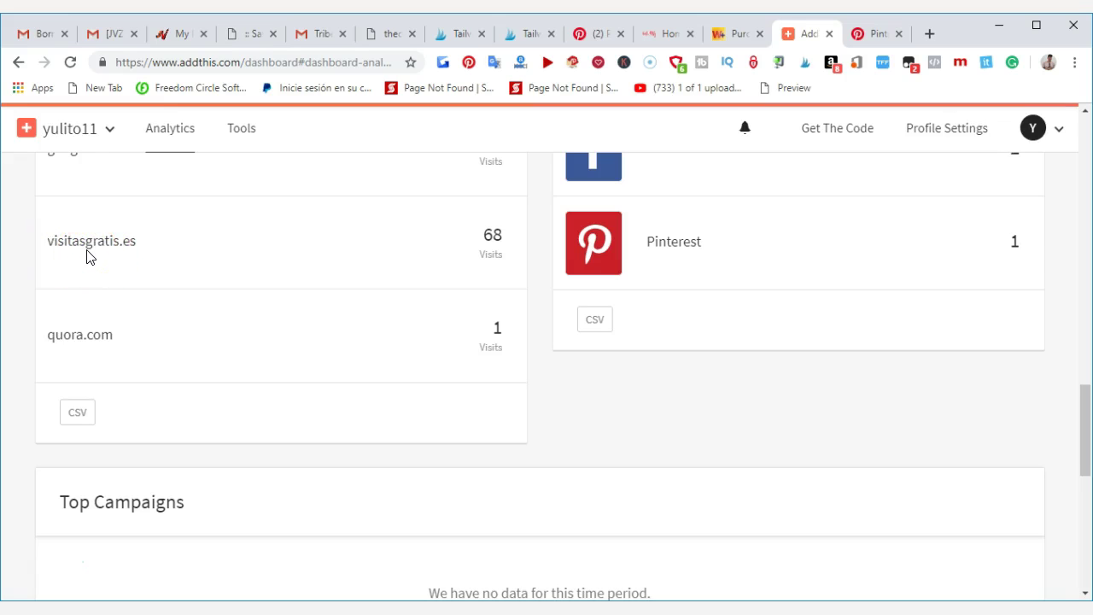
pyautogui.scroll(5, 190, 291)
pyautogui.scroll(5, 192, 289)
pyautogui.scroll(1, 195, 287)
pyautogui.scroll(2, 197, 286)
pyautogui.scroll(2, 198, 287)
pyautogui.scroll(2, 115, 133)
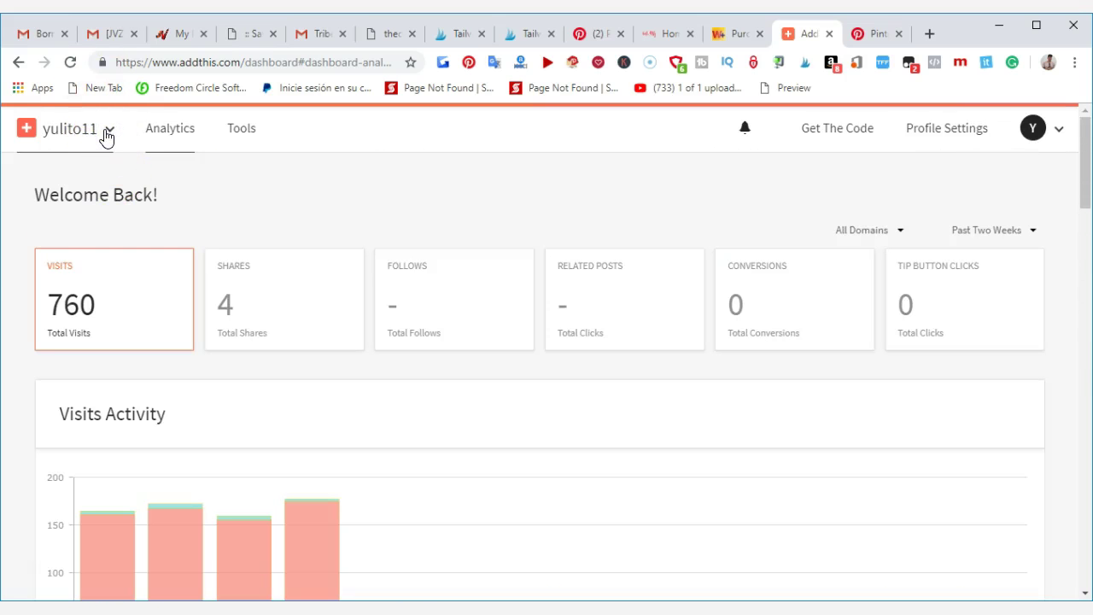
pyautogui.click(106, 135)
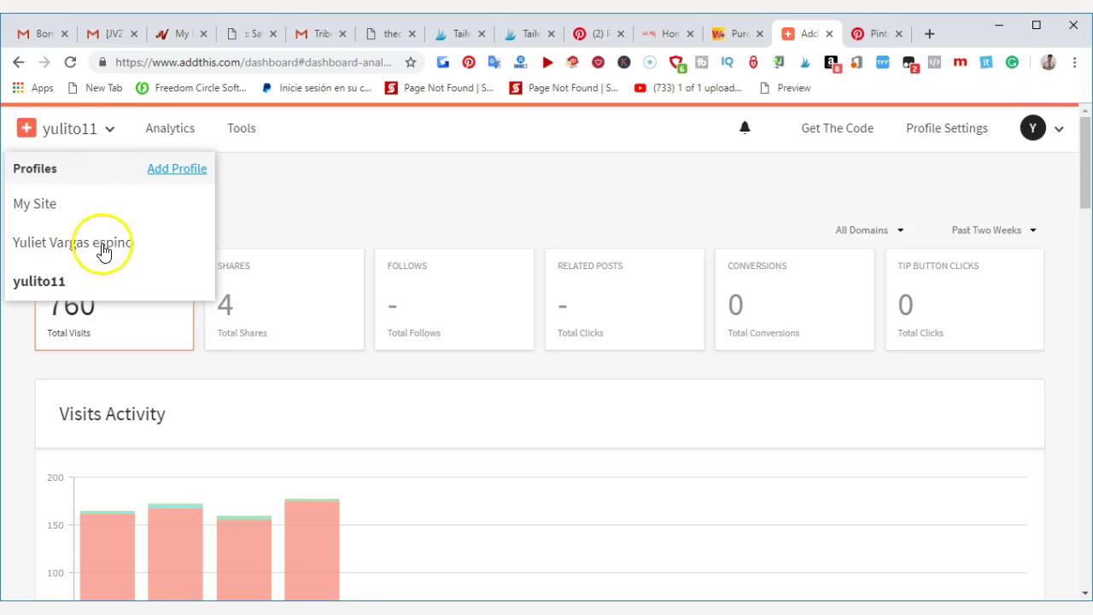
pyautogui.click(69, 206)
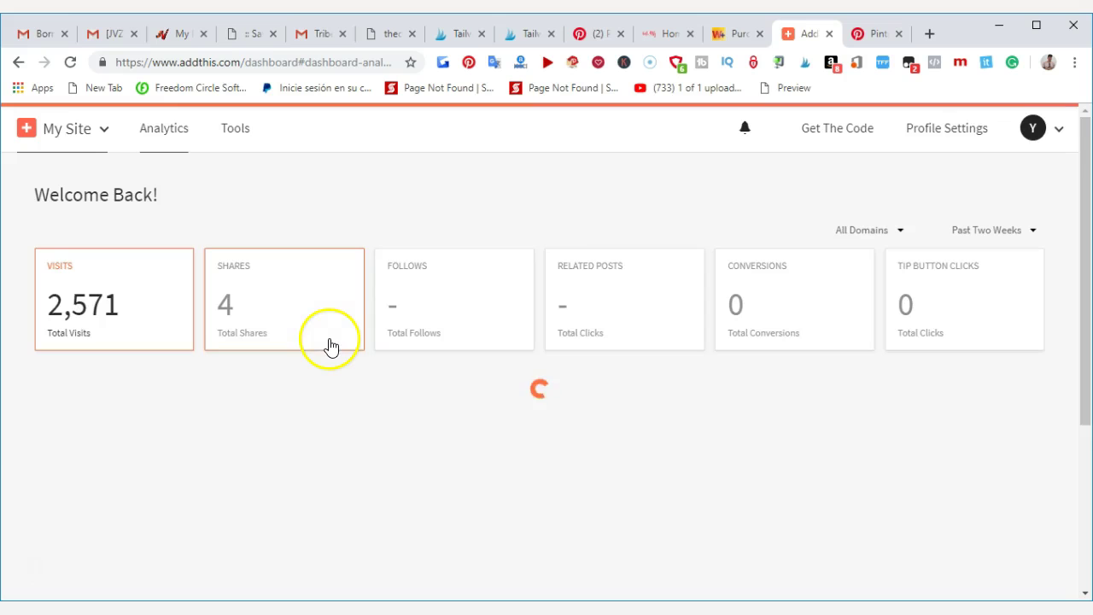
pyautogui.scroll(-1, 326, 365)
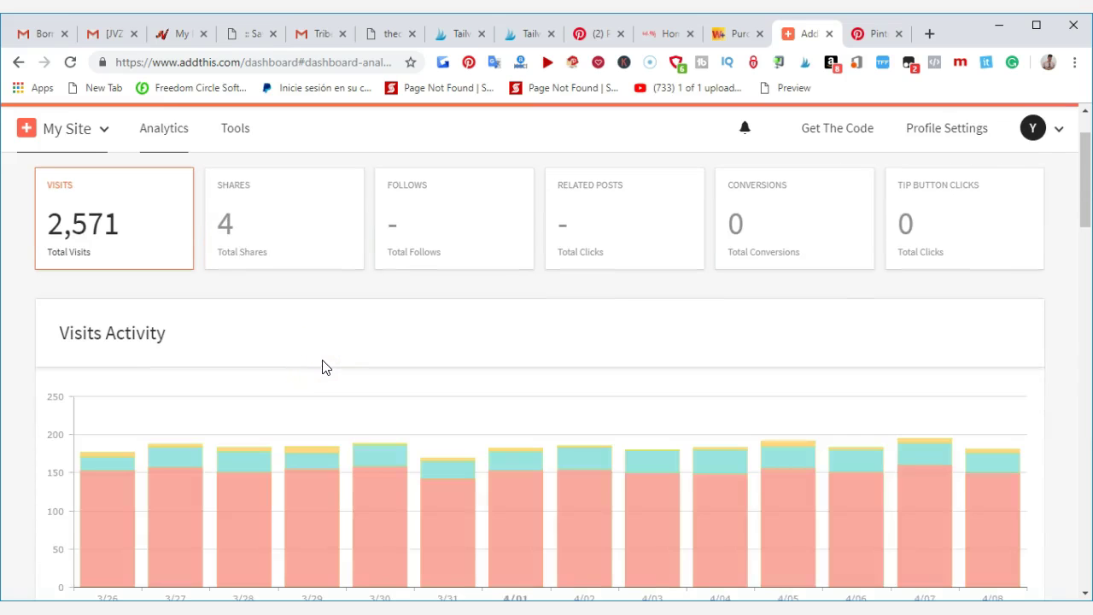
pyautogui.scroll(-4, 322, 359)
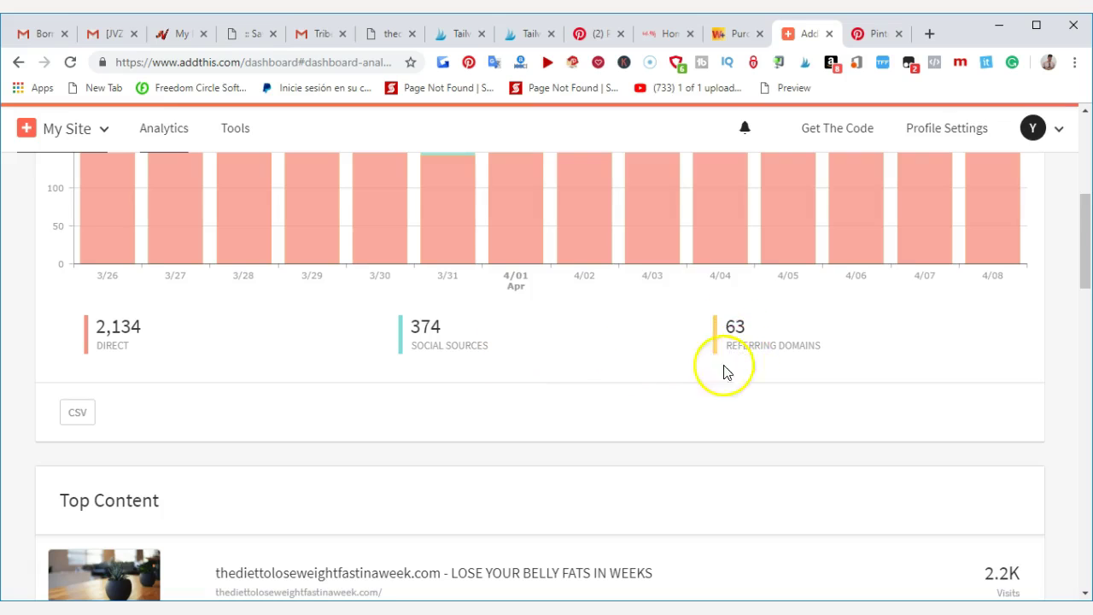
pyautogui.scroll(-3, 586, 398)
pyautogui.scroll(-2, 452, 363)
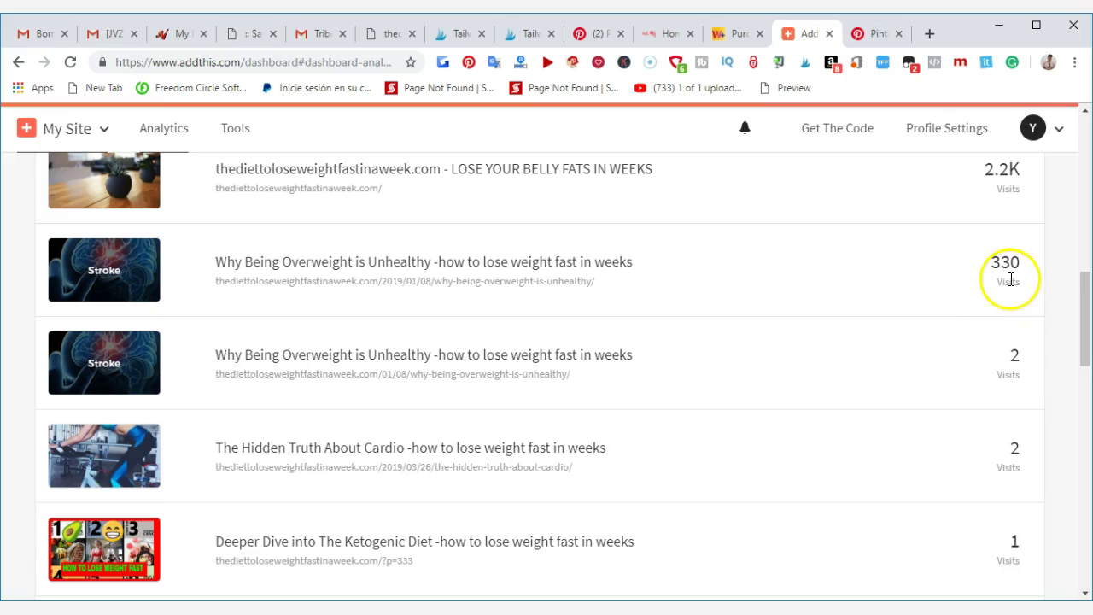
pyautogui.scroll(-1, 1012, 279)
pyautogui.scroll(-3, 1007, 353)
pyautogui.scroll(-2, 979, 368)
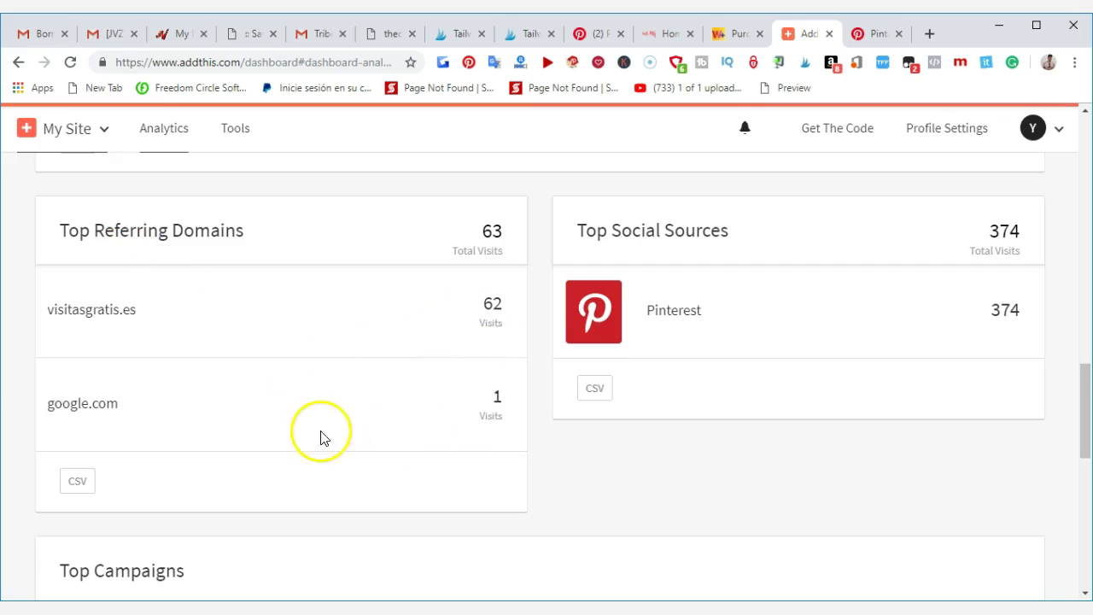
pyautogui.scroll(-1, 539, 419)
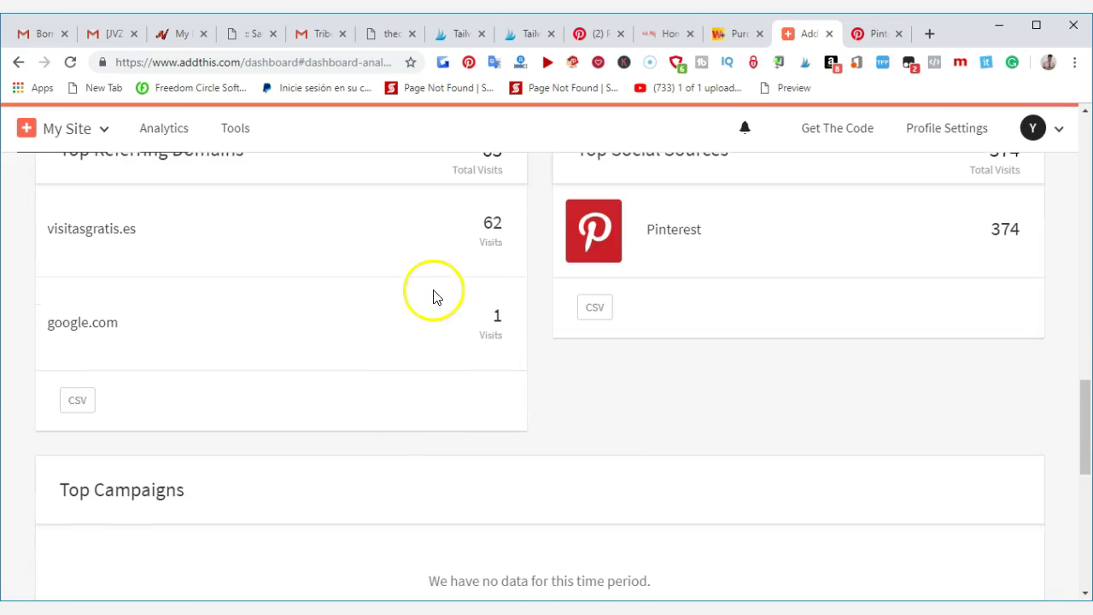
pyautogui.scroll(1, 266, 294)
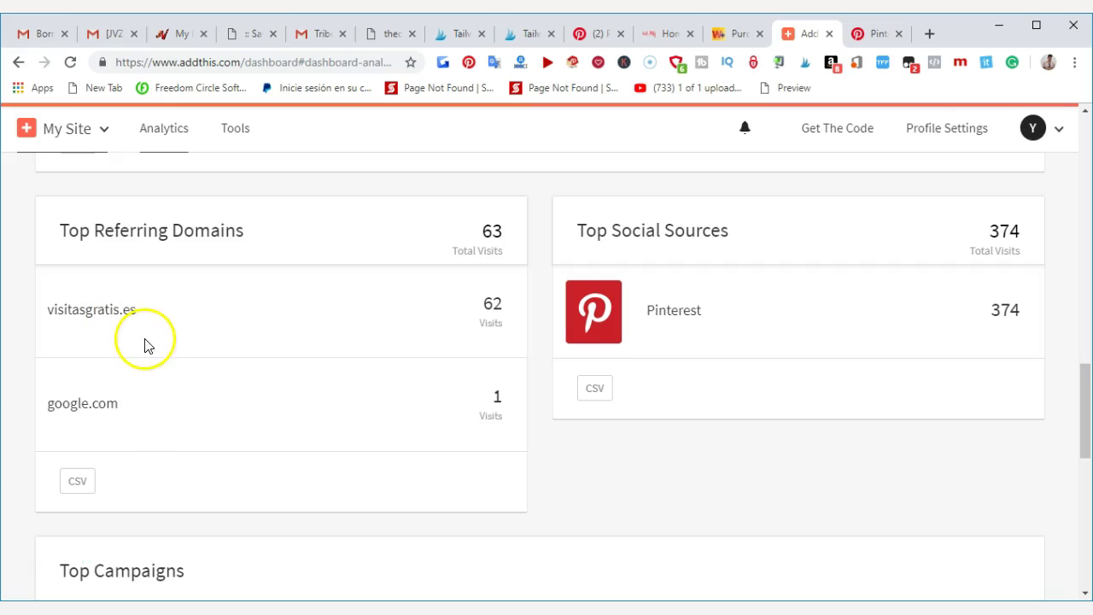
pyautogui.scroll(-1, 337, 391)
pyautogui.scroll(-4, 415, 422)
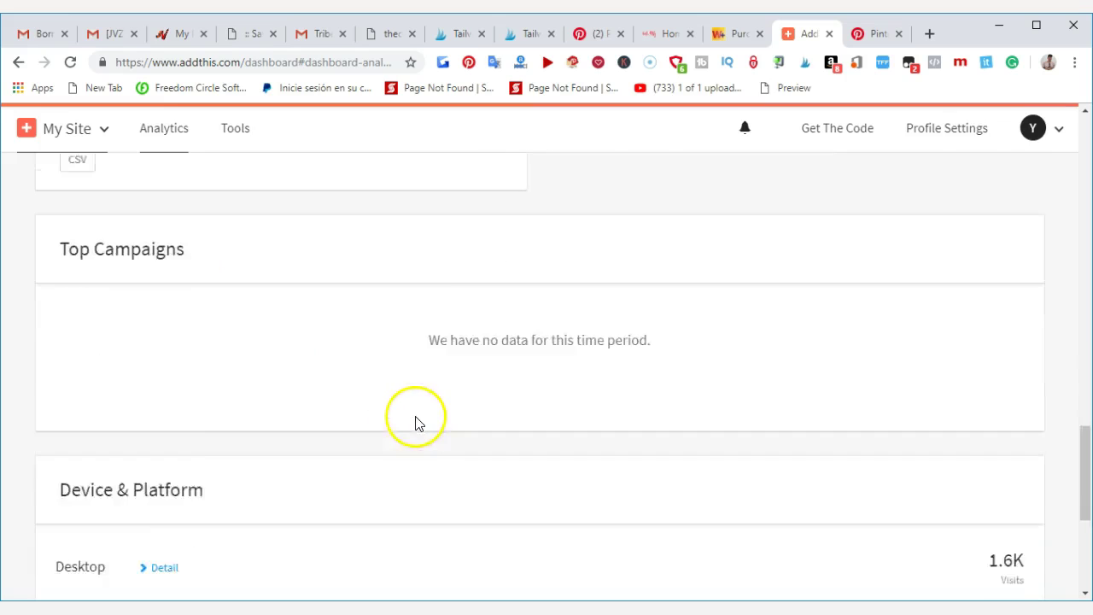
pyautogui.scroll(-3, 415, 422)
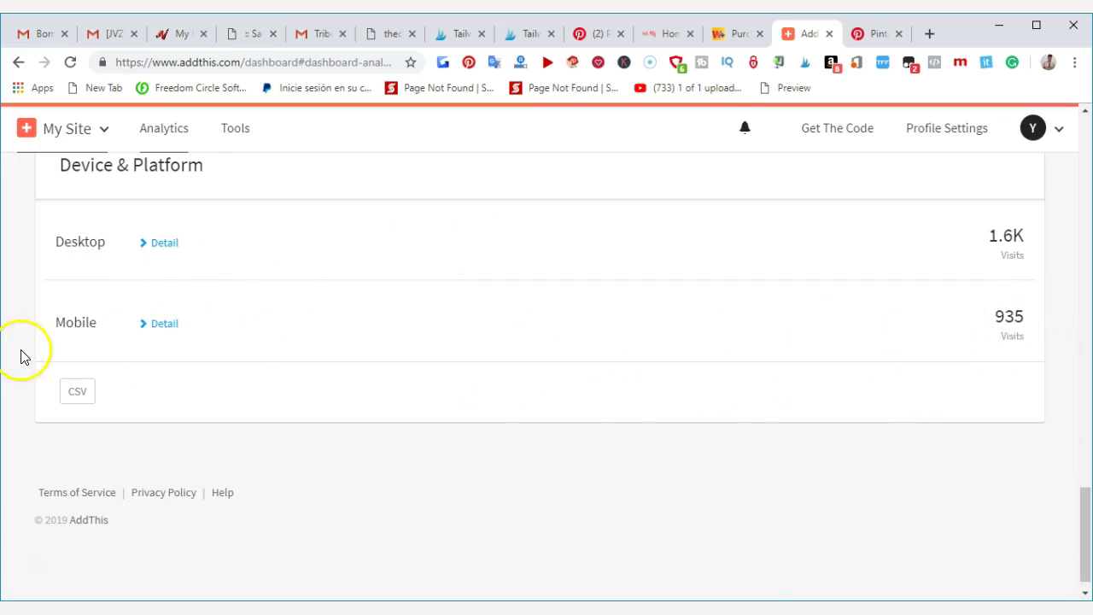
pyautogui.scroll(4, 287, 353)
pyautogui.scroll(2, 288, 354)
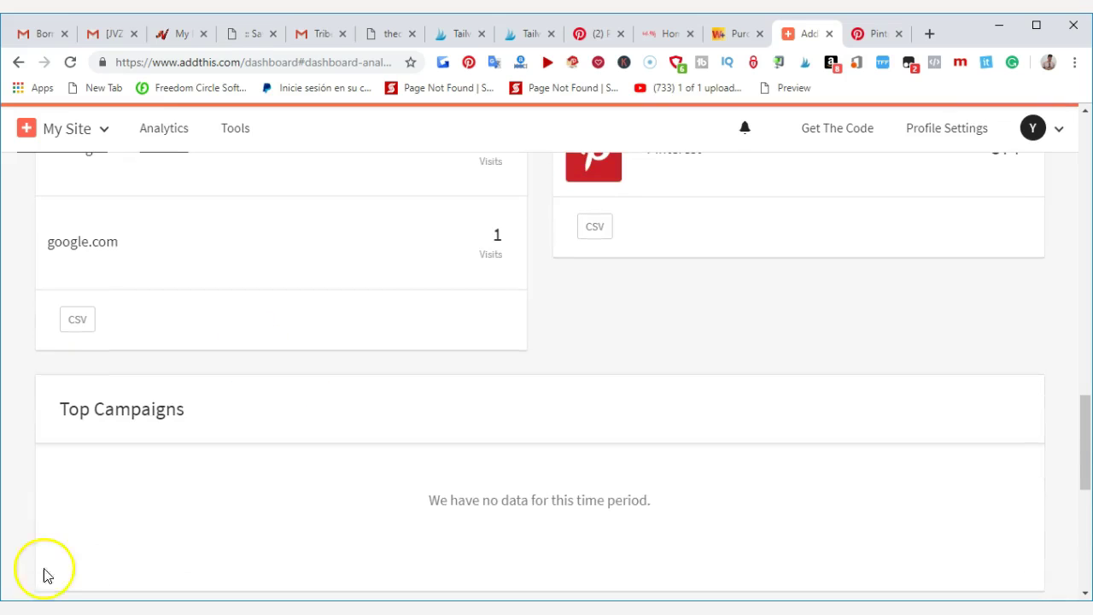
# Close AddThis and scroll the TRAVEL and TIPS 105-board grid up to the profile header
pyautogui.hotkey('ctrl', 'w')
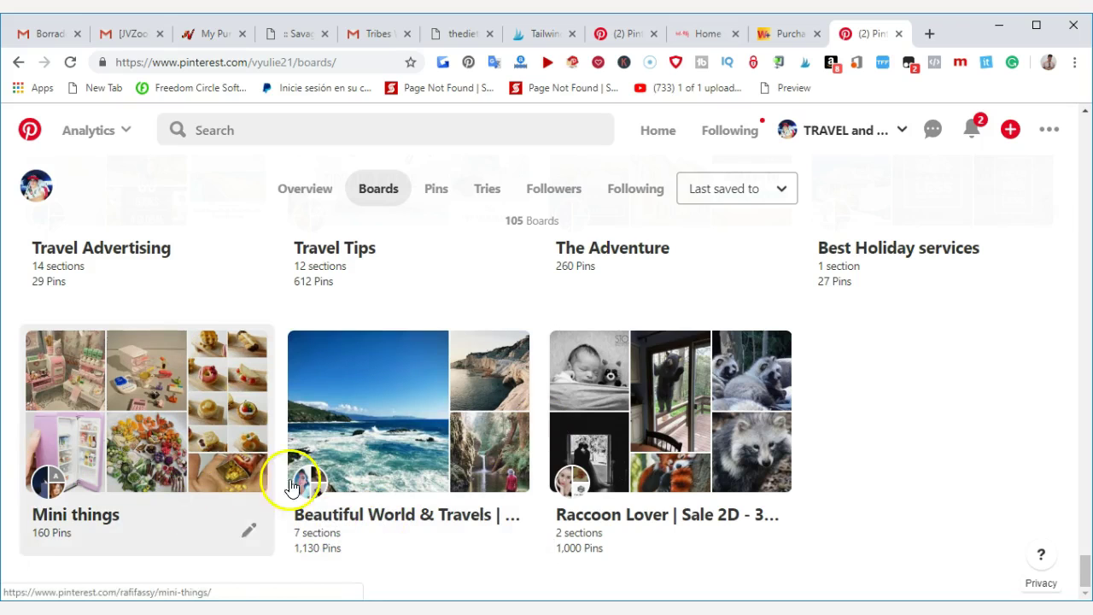
pyautogui.moveTo(409, 427)
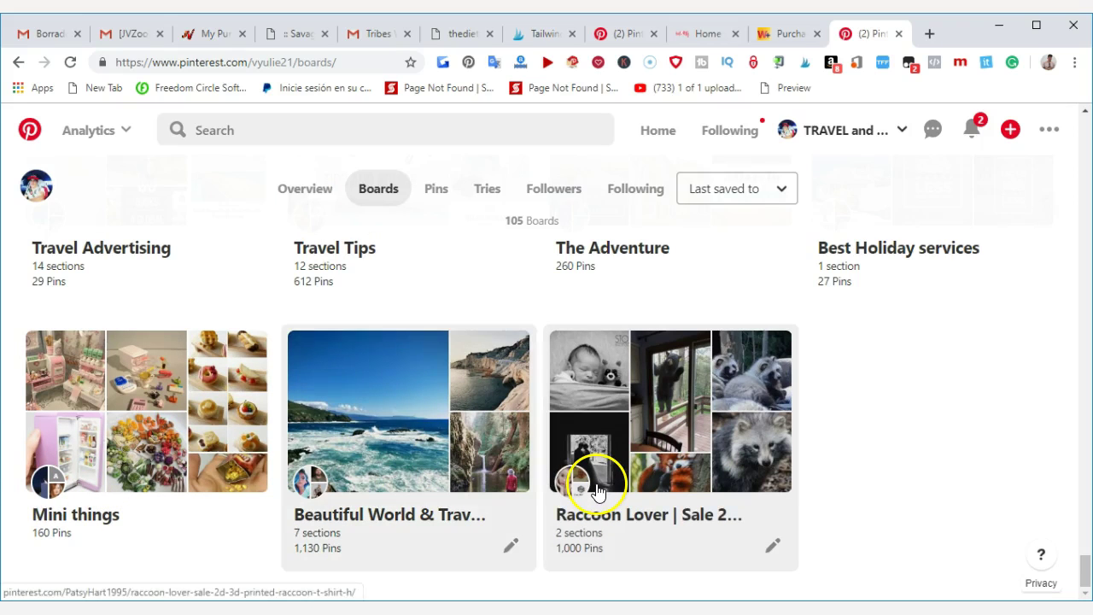
pyautogui.scroll(2, 333, 380)
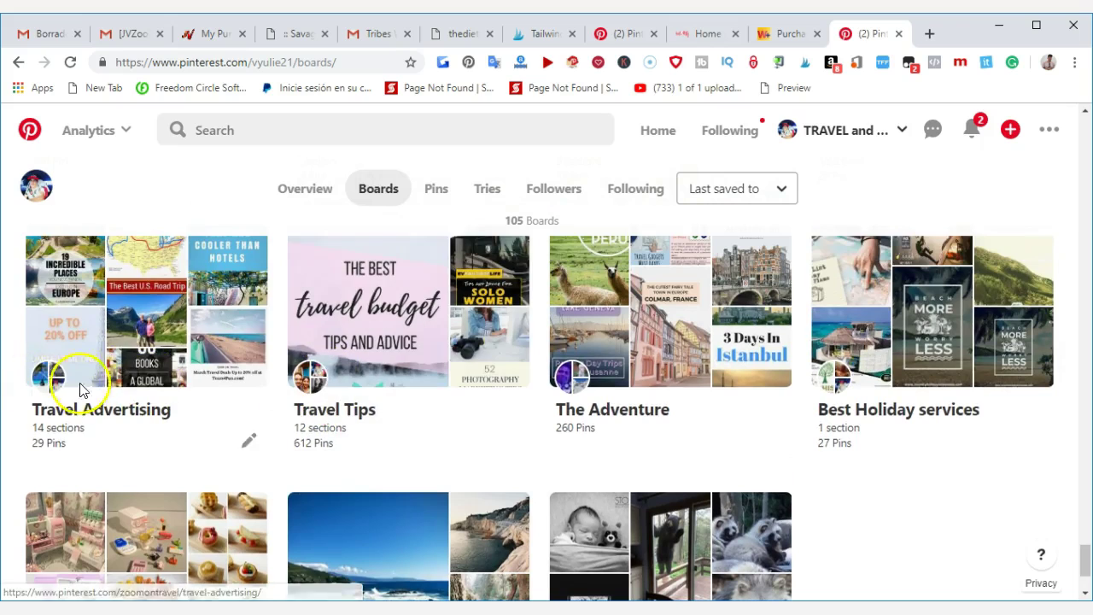
pyautogui.scroll(2, 508, 348)
pyautogui.scroll(2, 508, 344)
pyautogui.scroll(3, 496, 386)
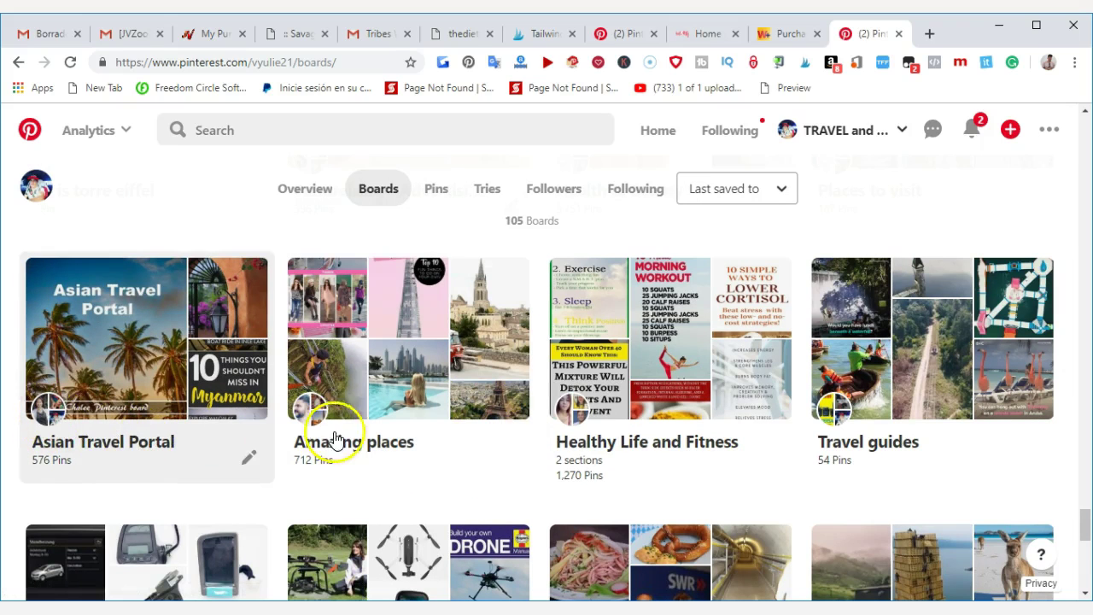
pyautogui.scroll(4, 608, 418)
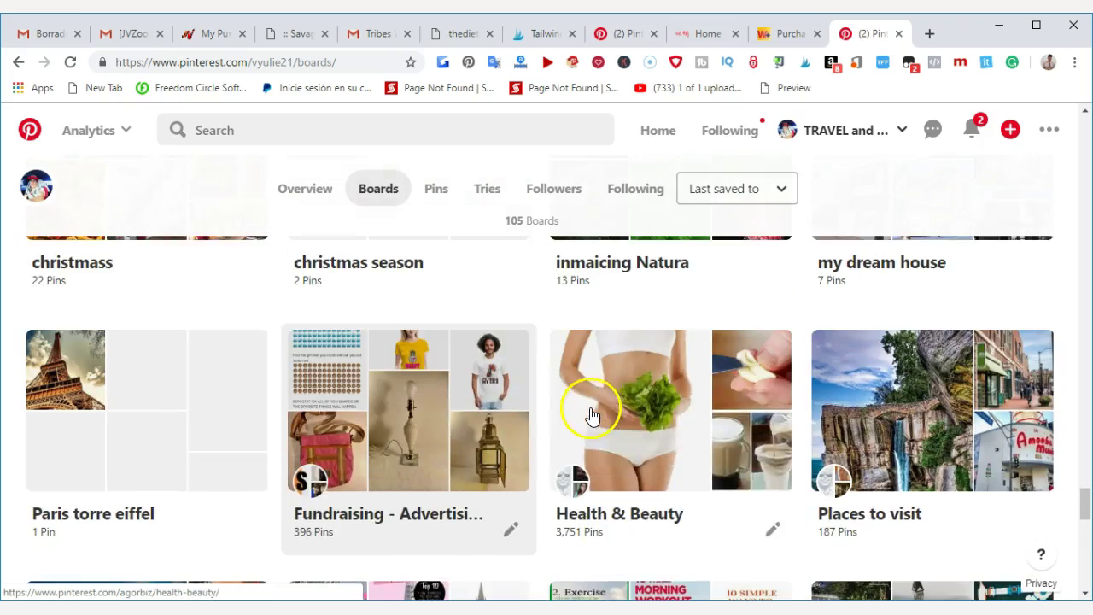
pyautogui.scroll(3, 608, 419)
pyautogui.scroll(1, 598, 418)
pyautogui.scroll(2, 590, 418)
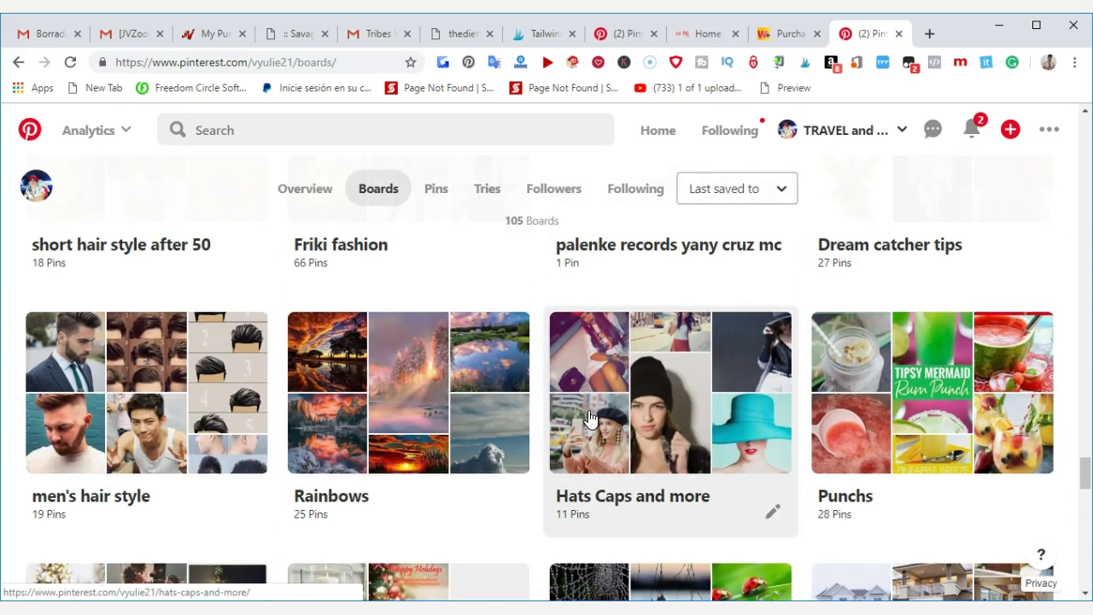
pyautogui.scroll(3, 588, 410)
pyautogui.scroll(1, 530, 461)
pyautogui.scroll(2, 444, 515)
pyautogui.scroll(1, 405, 519)
pyautogui.scroll(1, 405, 519)
pyautogui.scroll(1, 405, 520)
pyautogui.scroll(1, 405, 520)
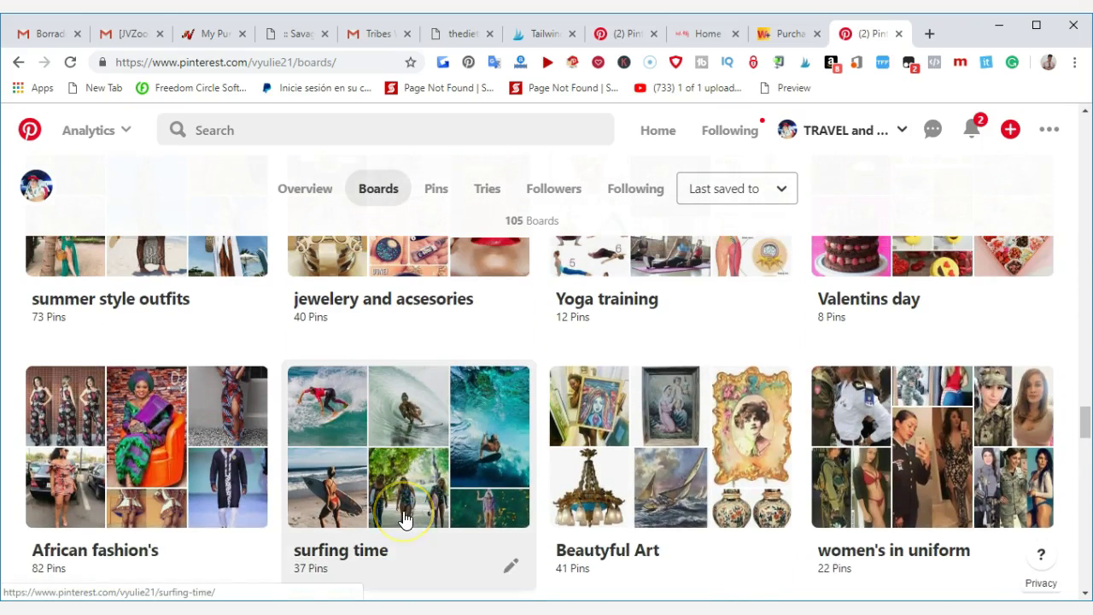
pyautogui.scroll(2, 405, 520)
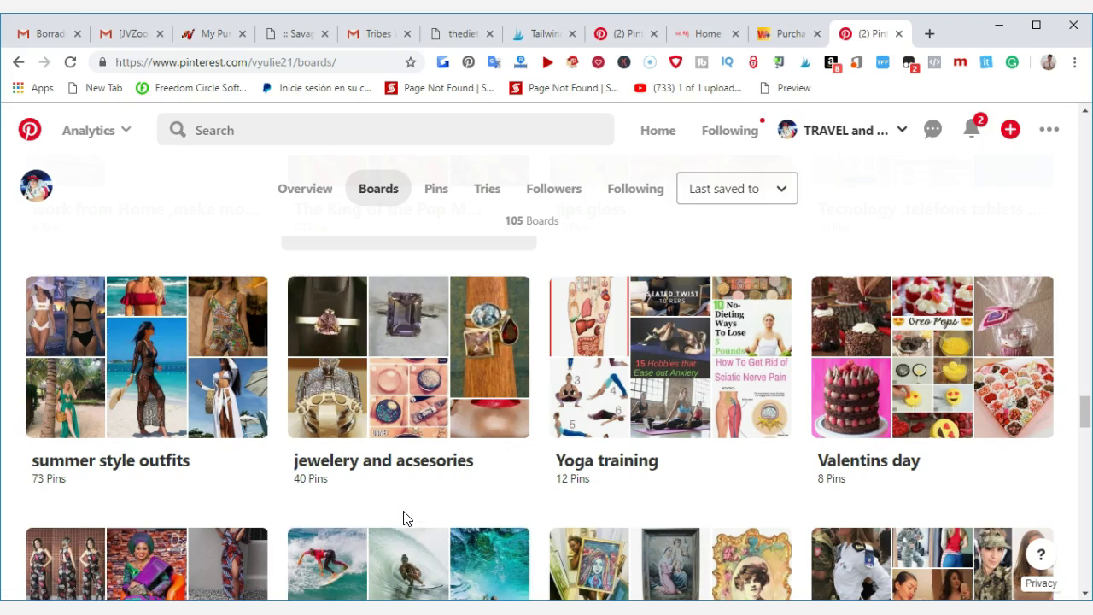
pyautogui.scroll(1, 404, 516)
pyautogui.scroll(2, 403, 515)
pyautogui.scroll(3, 403, 512)
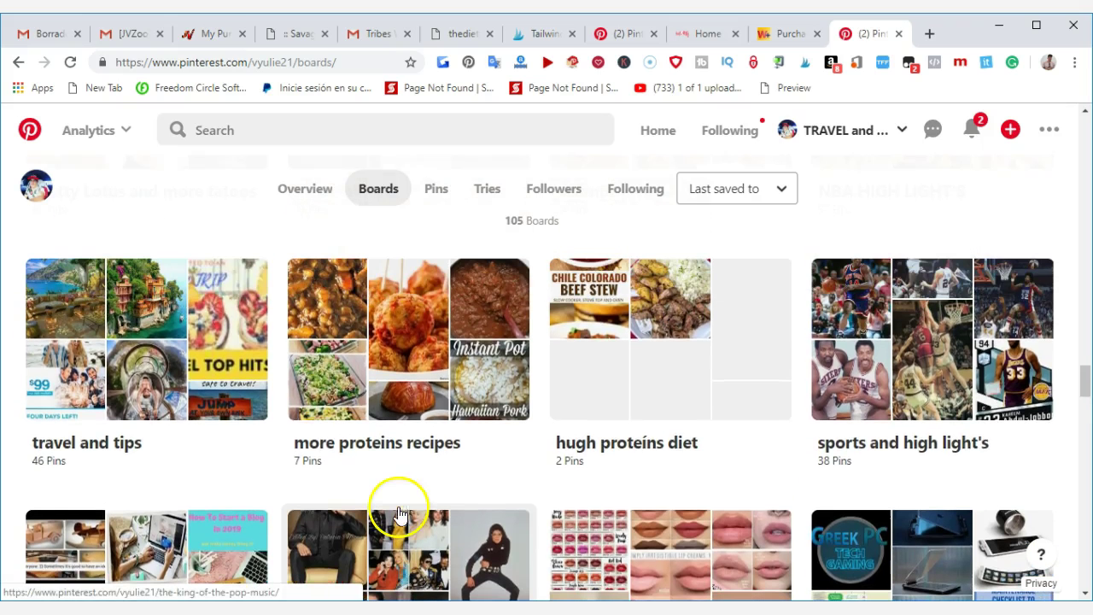
pyautogui.click(401, 512)
pyautogui.scroll(2, 398, 512)
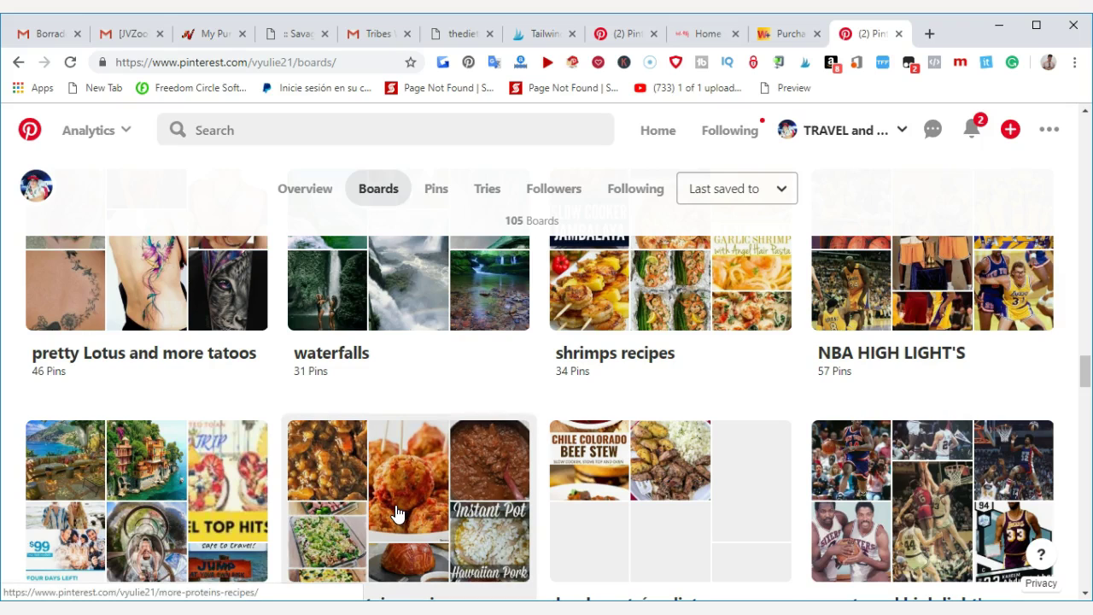
pyautogui.scroll(2, 396, 512)
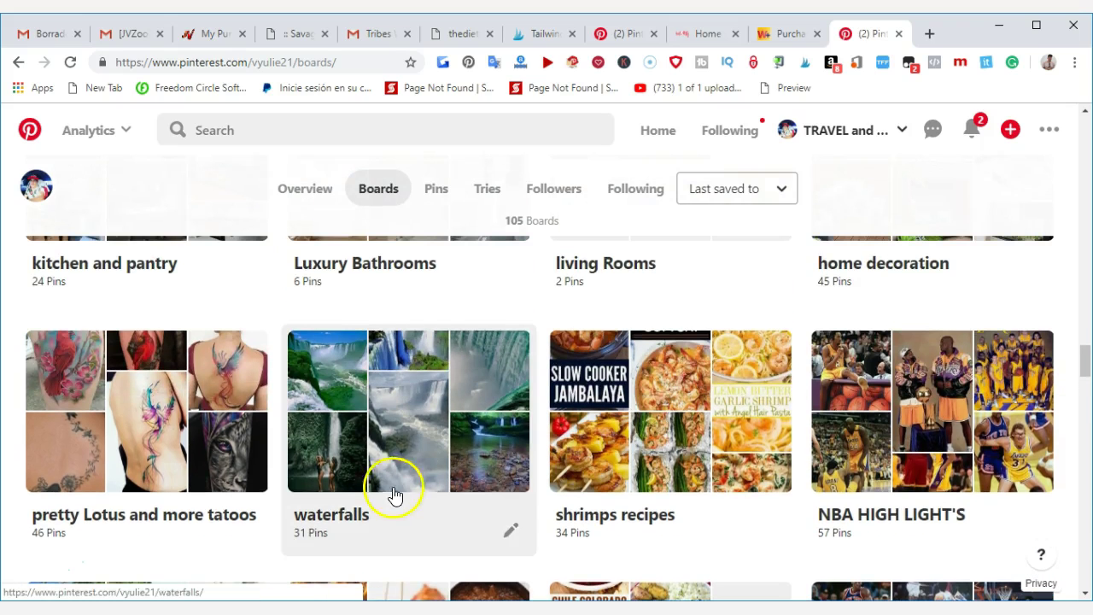
pyautogui.scroll(2, 393, 491)
pyautogui.scroll(3, 389, 455)
pyautogui.scroll(3, 385, 451)
pyautogui.scroll(1, 386, 451)
pyautogui.scroll(3, 386, 450)
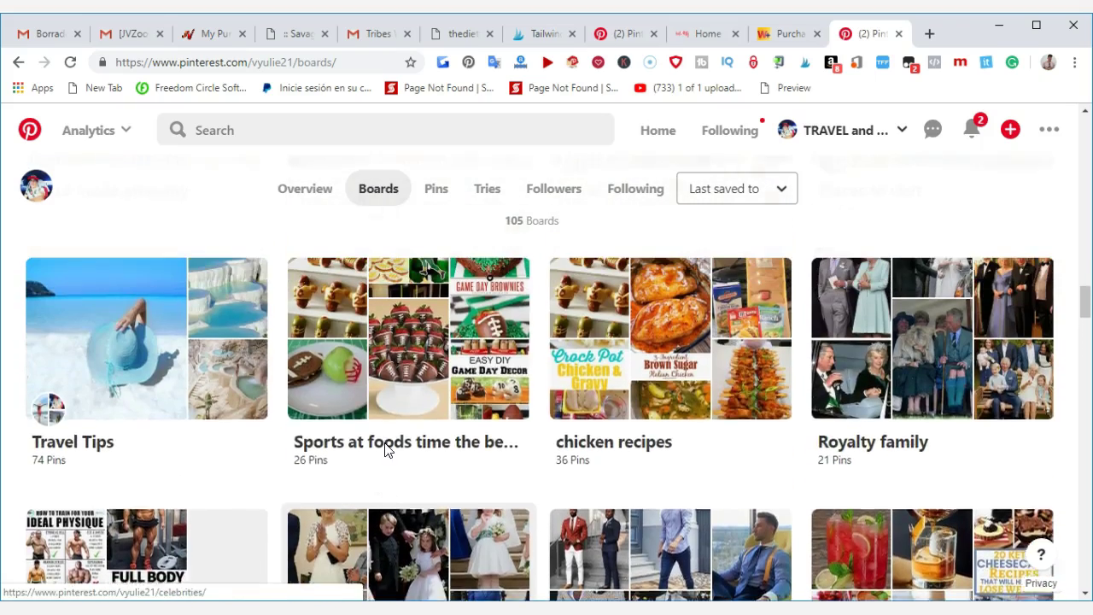
pyautogui.scroll(1, 385, 451)
pyautogui.scroll(3, 385, 450)
pyautogui.scroll(1, 385, 450)
pyautogui.scroll(3, 385, 450)
pyautogui.scroll(3, 384, 451)
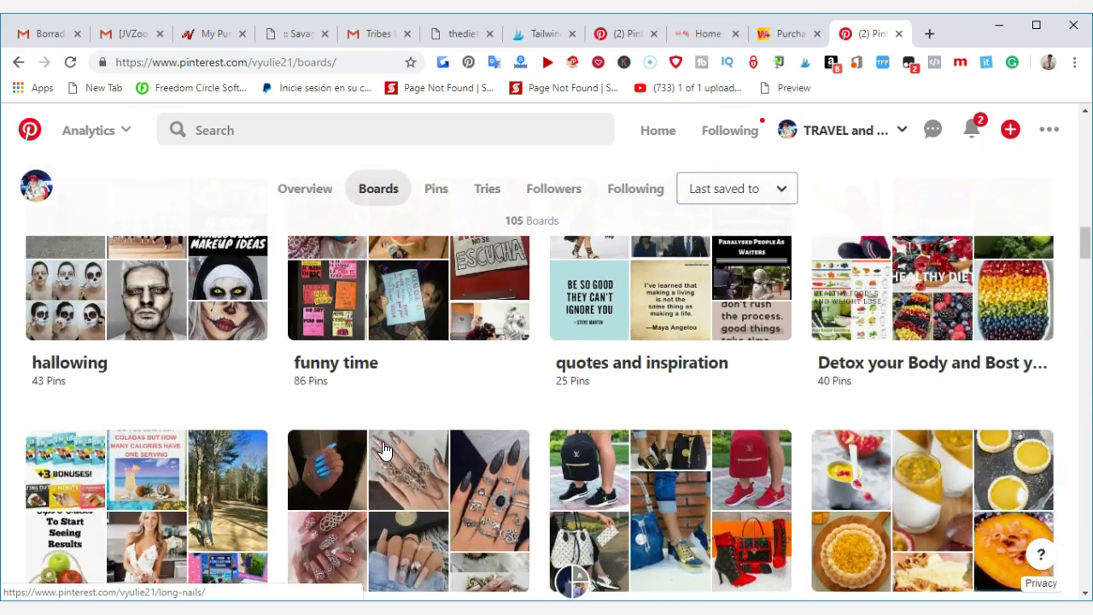
pyautogui.scroll(1, 382, 450)
pyautogui.scroll(3, 382, 450)
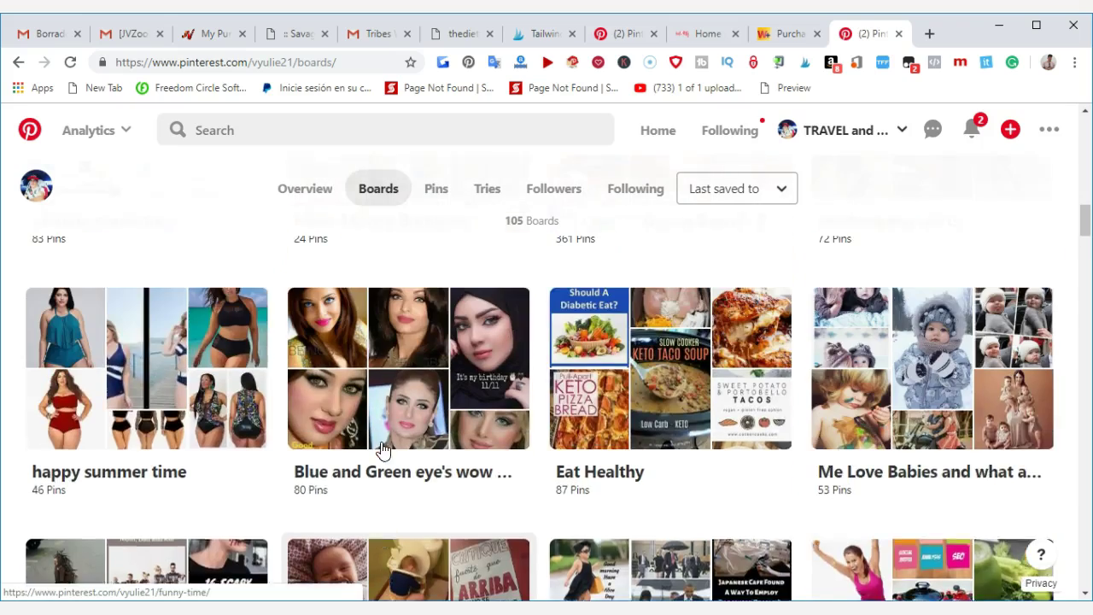
pyautogui.scroll(1, 383, 450)
pyautogui.scroll(1, 383, 450)
pyautogui.scroll(1, 383, 450)
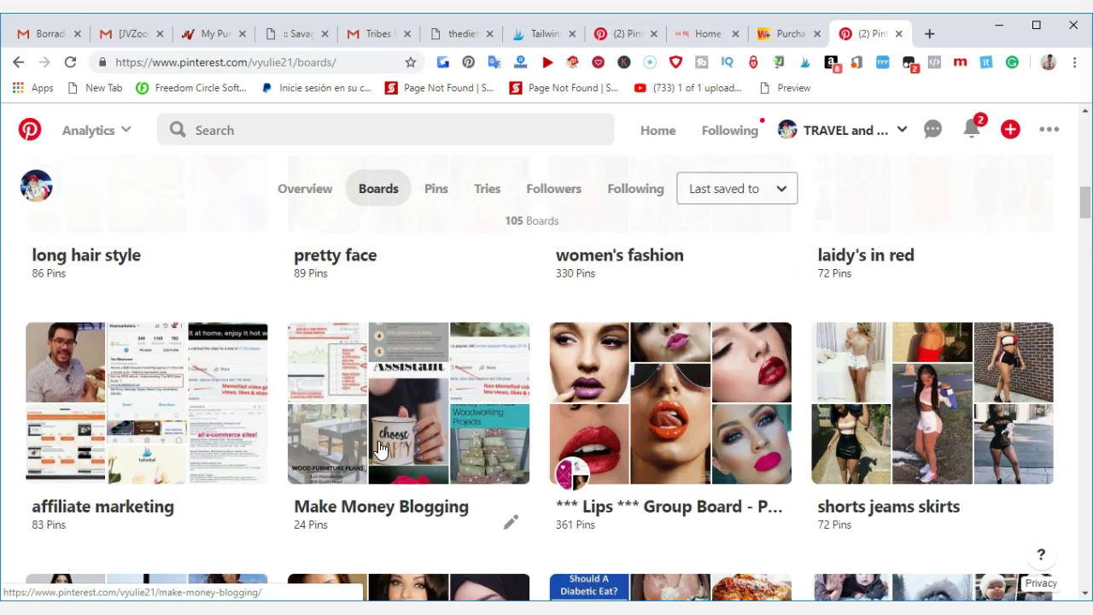
pyautogui.scroll(1, 380, 449)
pyautogui.scroll(2, 381, 449)
pyautogui.scroll(1, 381, 449)
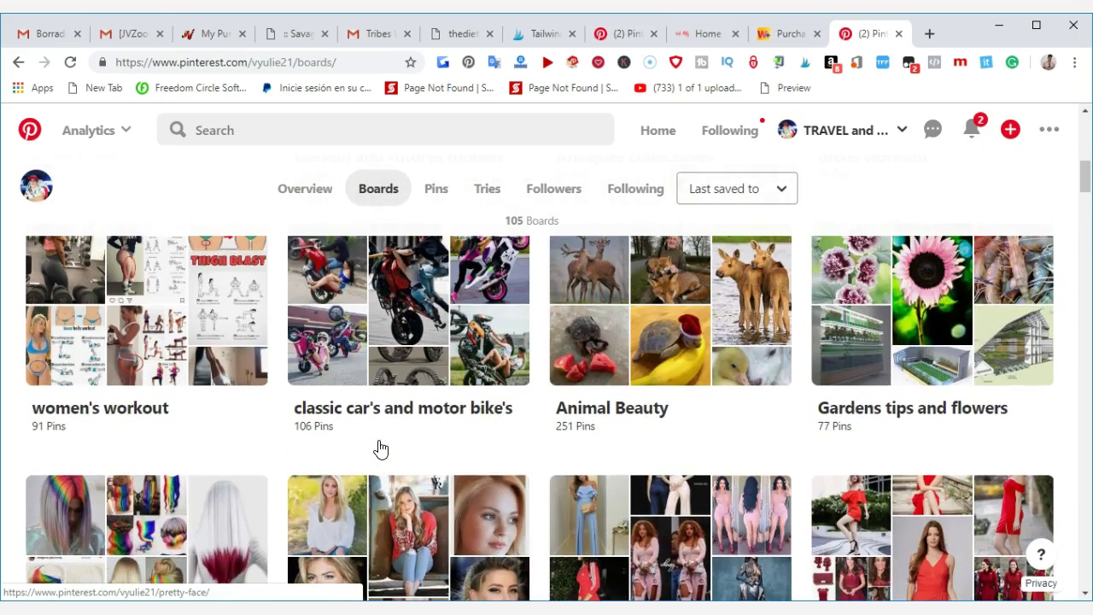
pyautogui.scroll(1, 381, 449)
pyautogui.scroll(2, 381, 449)
pyautogui.scroll(2, 381, 450)
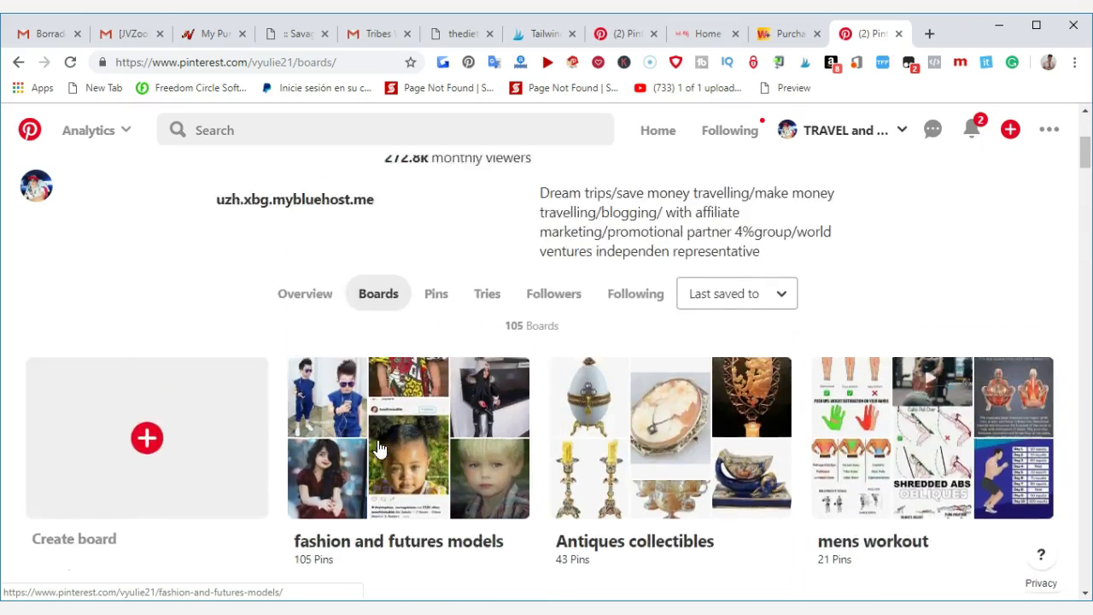
pyautogui.scroll(2, 381, 449)
pyautogui.scroll(-1, 381, 450)
pyautogui.scroll(-2, 381, 449)
pyautogui.scroll(1, 381, 450)
pyautogui.scroll(2, 381, 449)
pyautogui.click(377, 406)
# Scroll past make up and Travel destinations to the full body workout, celebrities, men's fashion boards
pyautogui.scroll(-1, 386, 505)
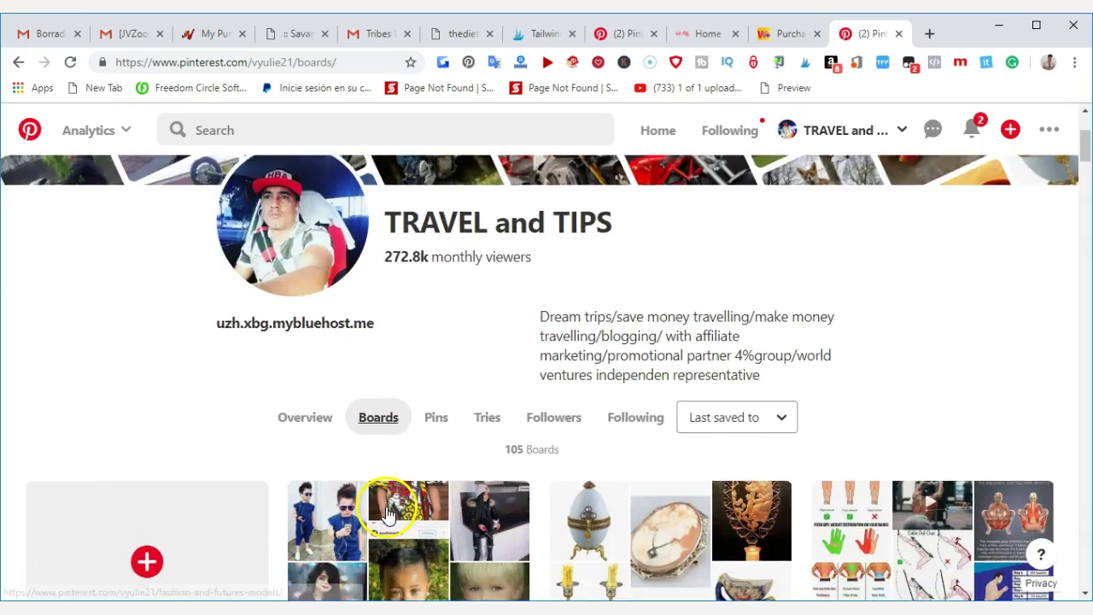
pyautogui.scroll(-1, 389, 507)
pyautogui.scroll(-2, 391, 509)
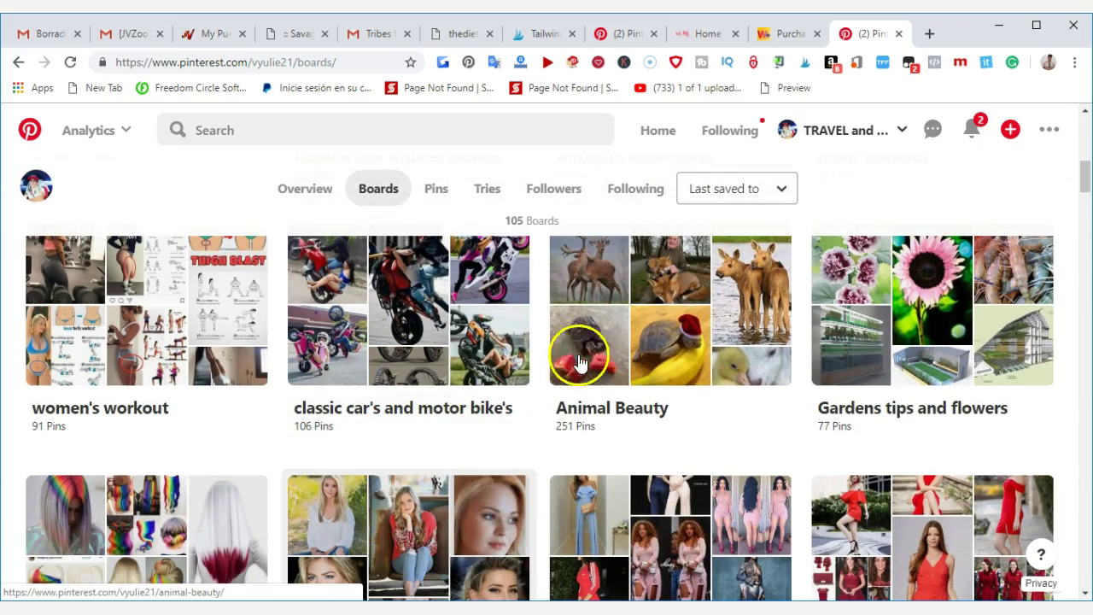
pyautogui.scroll(-1, 427, 407)
pyautogui.scroll(-3, 359, 408)
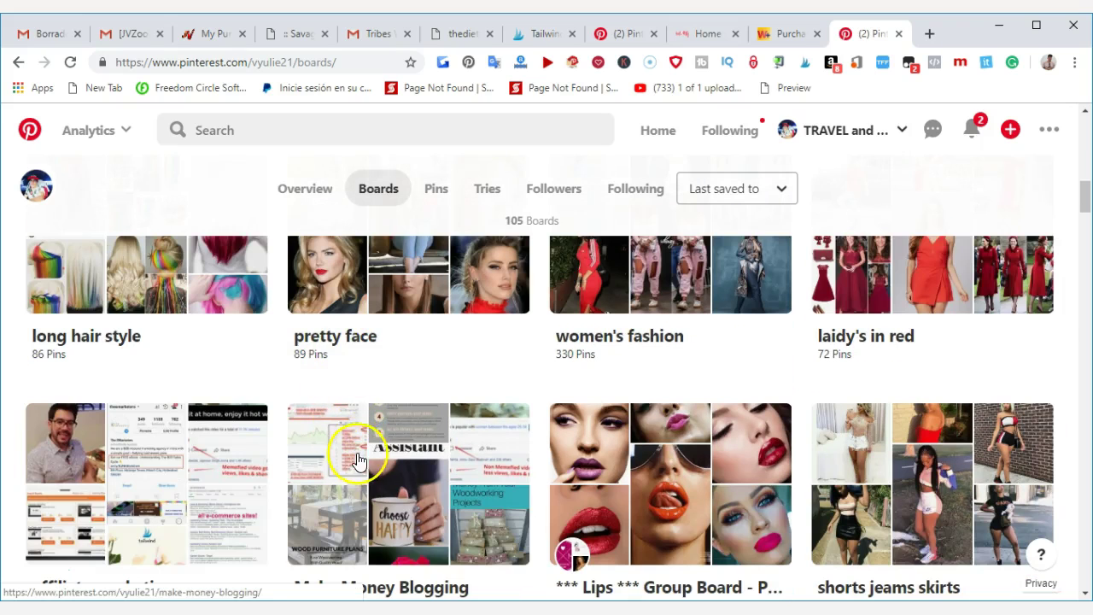
pyautogui.scroll(-4, 375, 436)
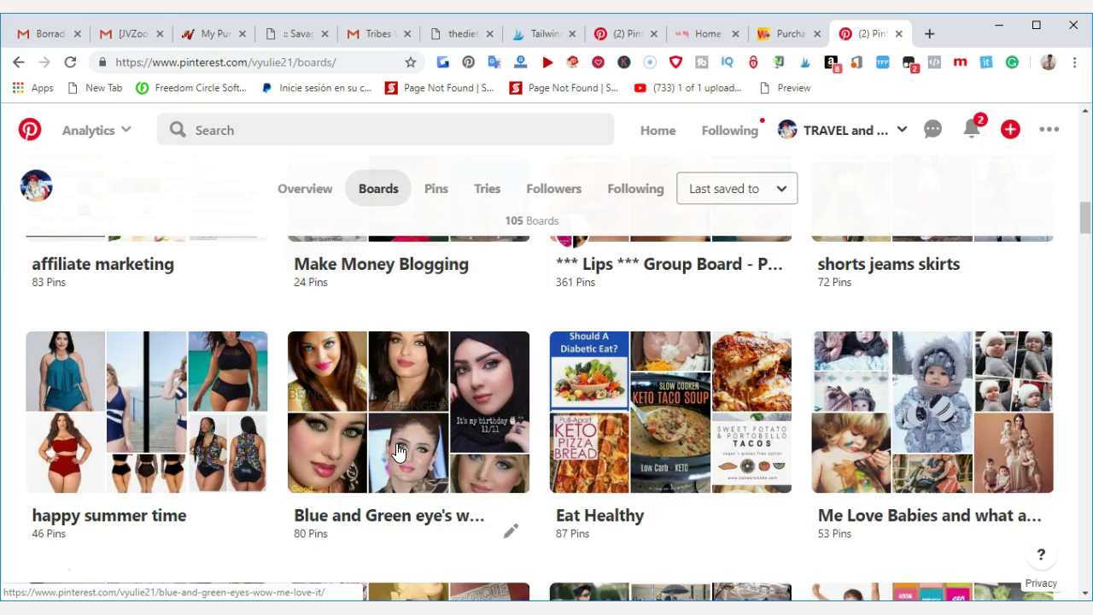
pyautogui.scroll(-2, 397, 446)
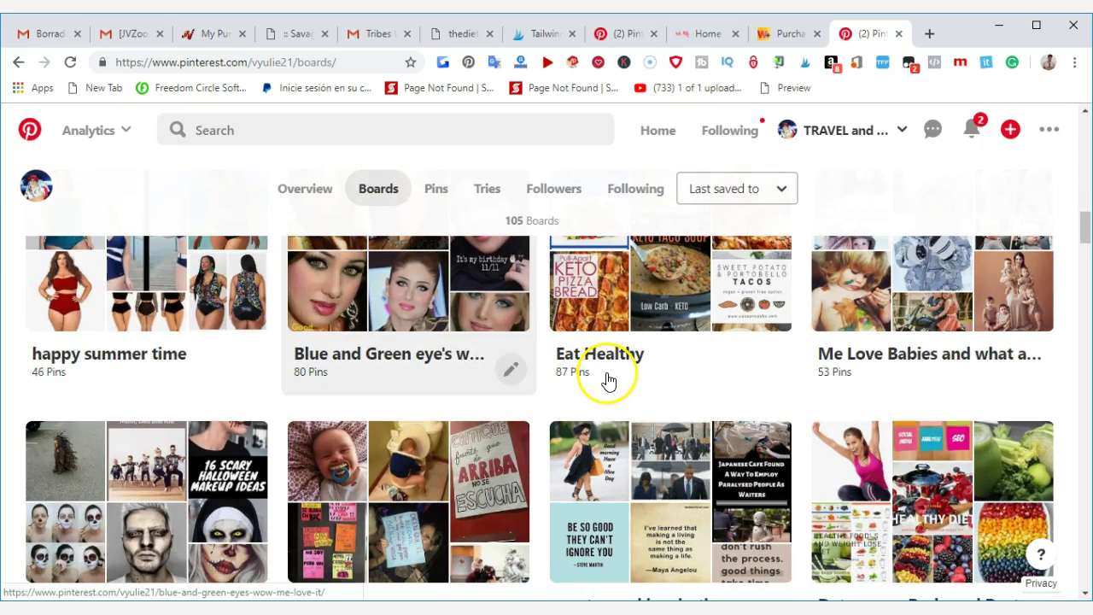
pyautogui.moveTo(670, 444)
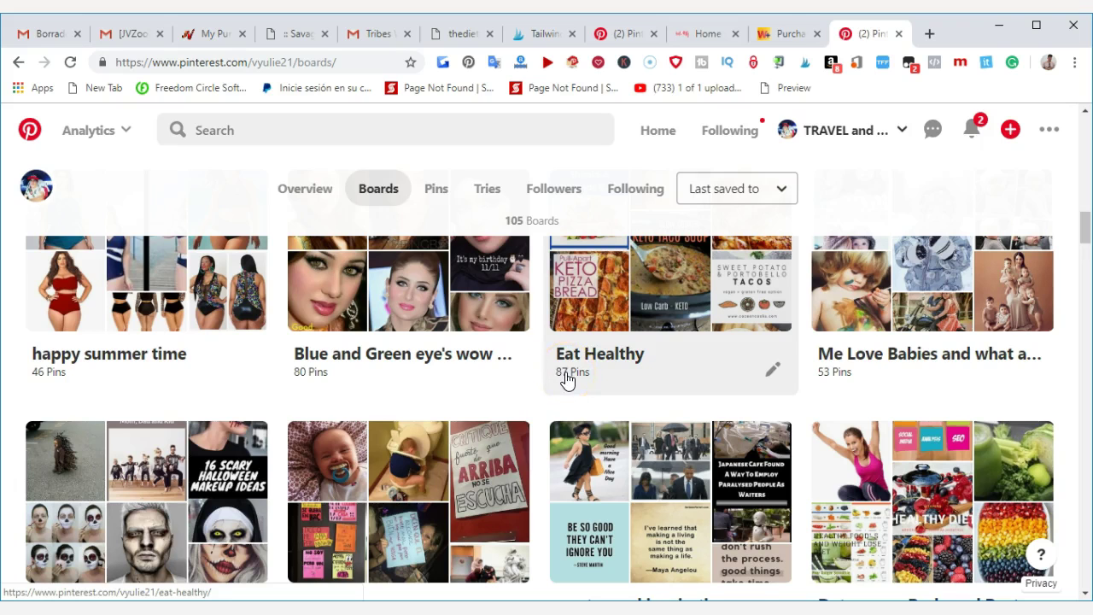
pyautogui.scroll(-2, 589, 370)
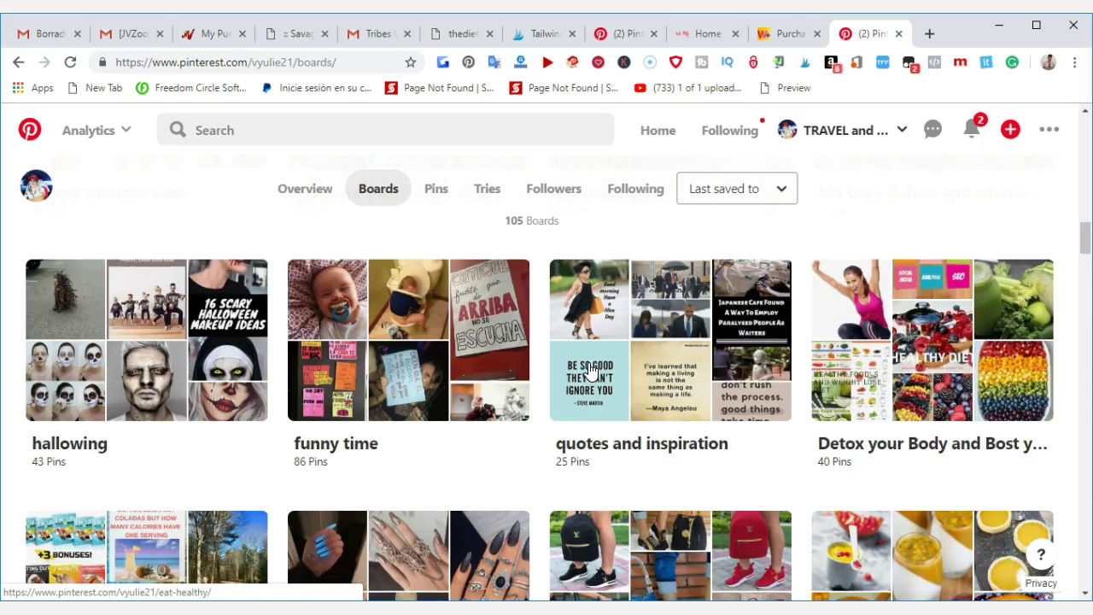
pyautogui.scroll(-1, 500, 446)
pyautogui.scroll(-2, 484, 475)
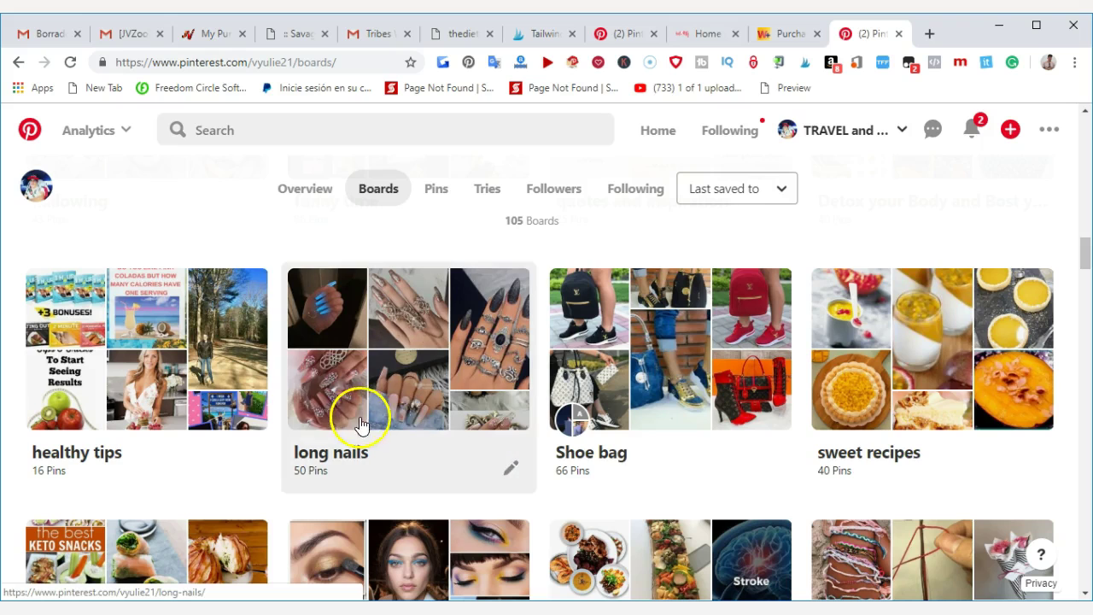
pyautogui.scroll(-2, 560, 391)
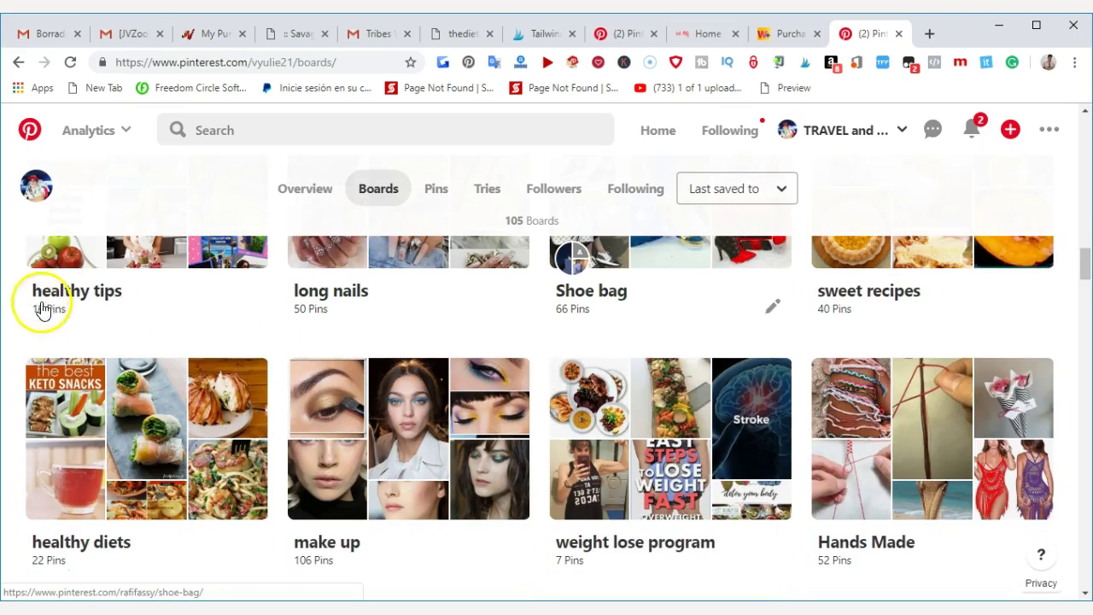
pyautogui.scroll(-2, 303, 504)
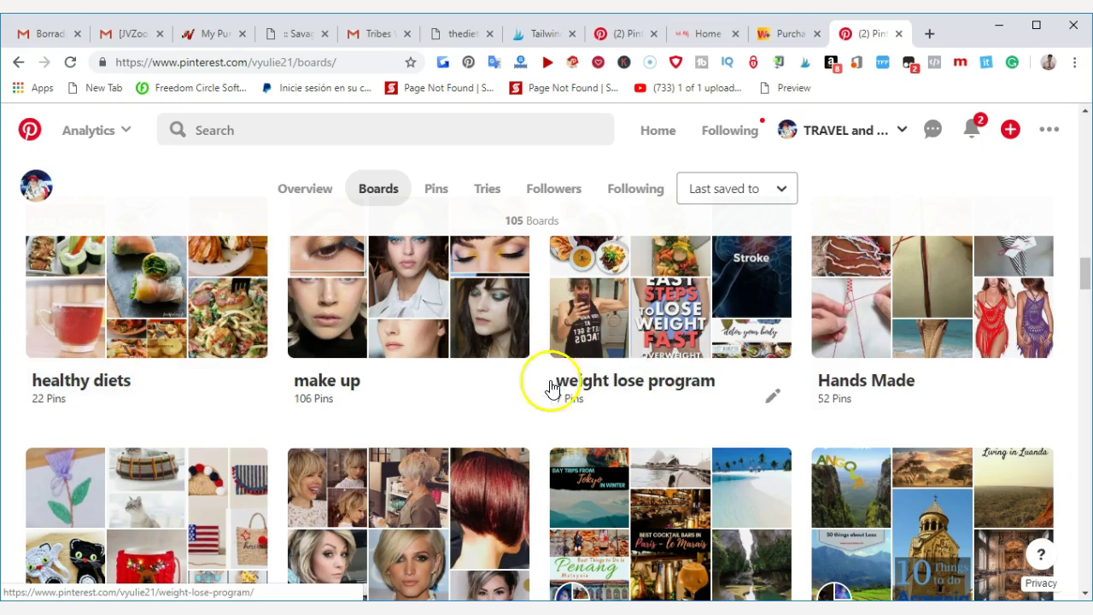
pyautogui.scroll(-3, 688, 384)
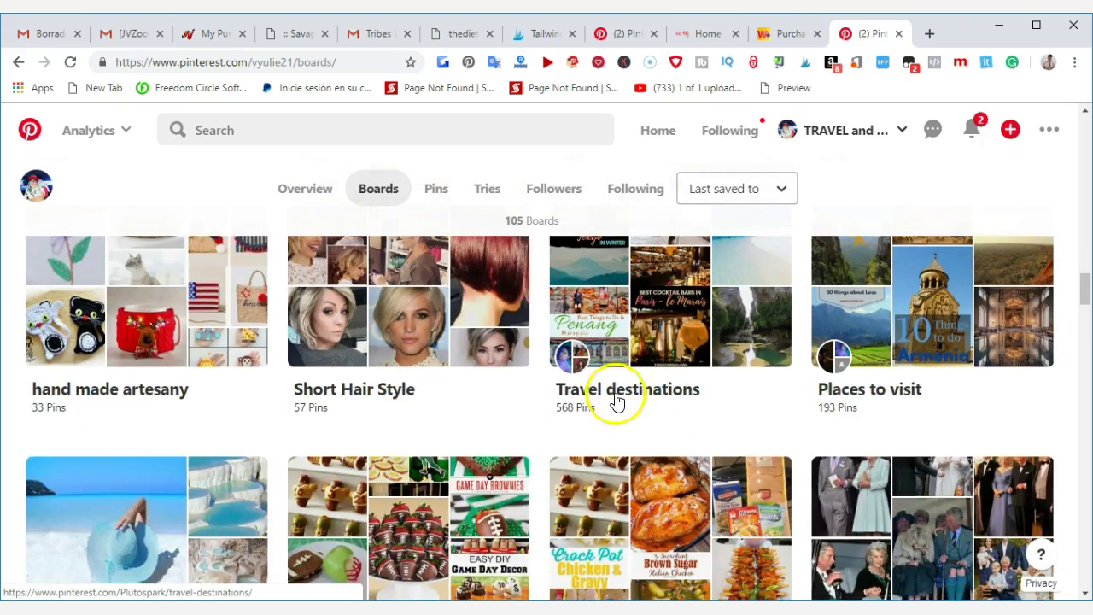
pyautogui.scroll(1, 598, 389)
pyautogui.scroll(1, 556, 367)
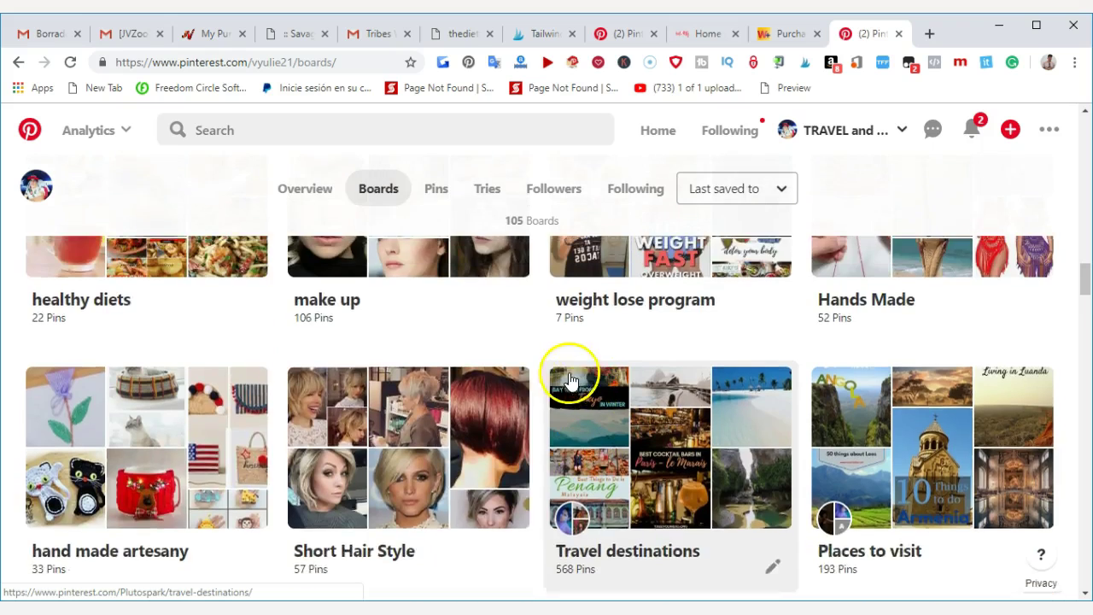
pyautogui.scroll(2, 541, 379)
pyautogui.scroll(1, 520, 366)
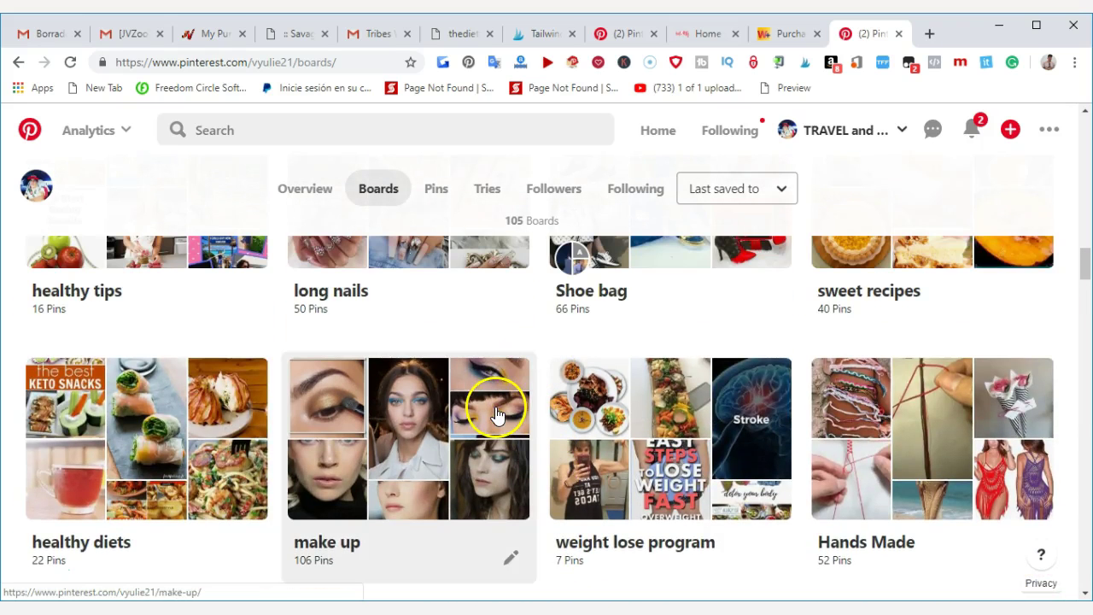
pyautogui.scroll(-2, 493, 392)
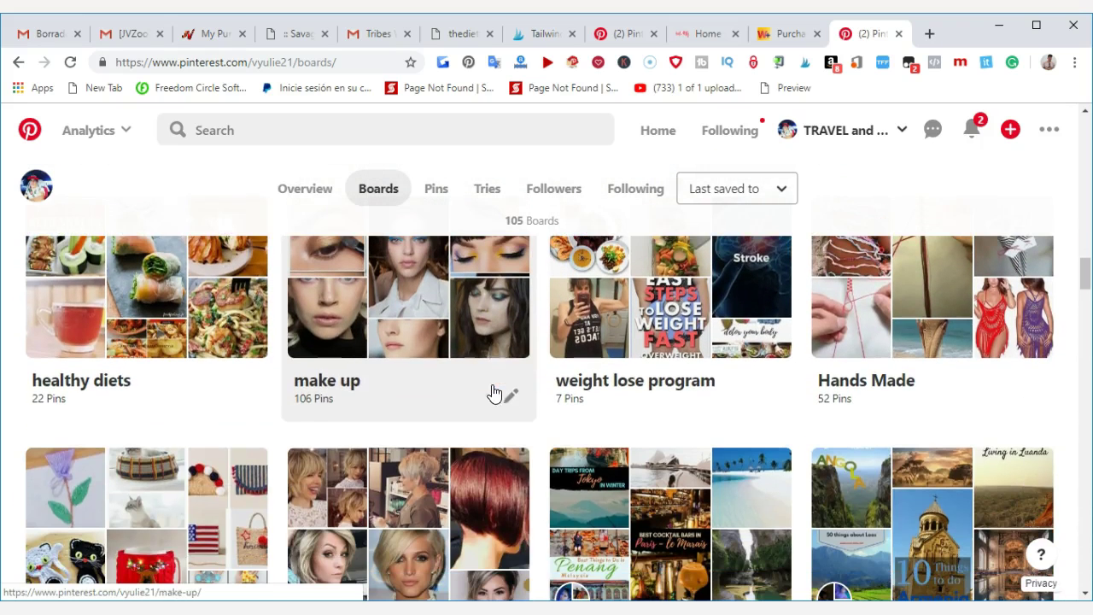
pyautogui.scroll(1, 362, 333)
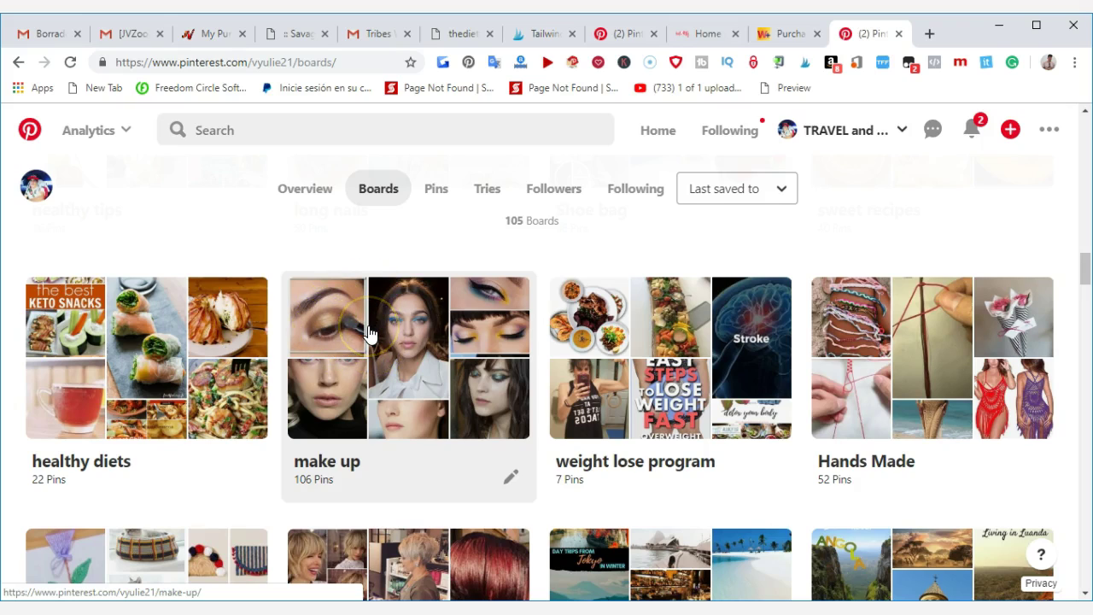
pyautogui.scroll(-2, 397, 348)
pyautogui.scroll(-2, 397, 348)
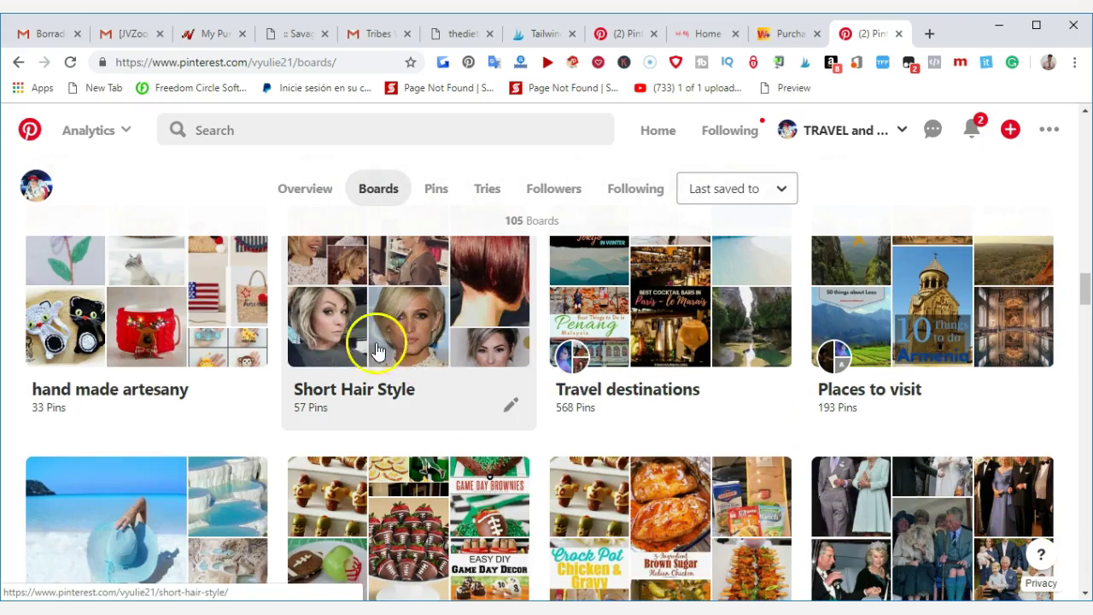
pyautogui.scroll(2, 373, 299)
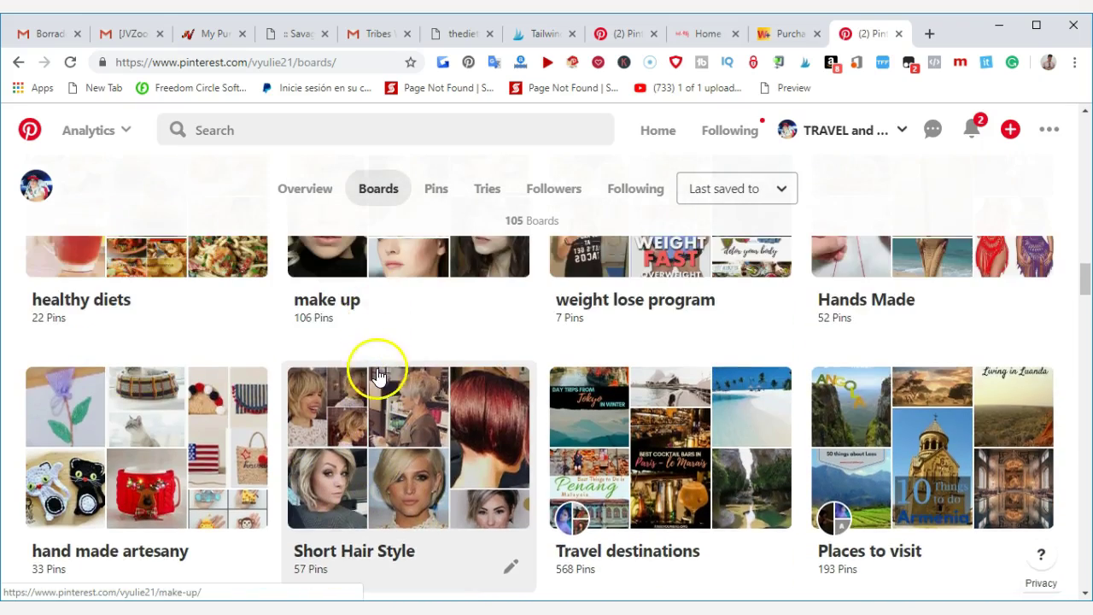
pyautogui.scroll(-2, 378, 376)
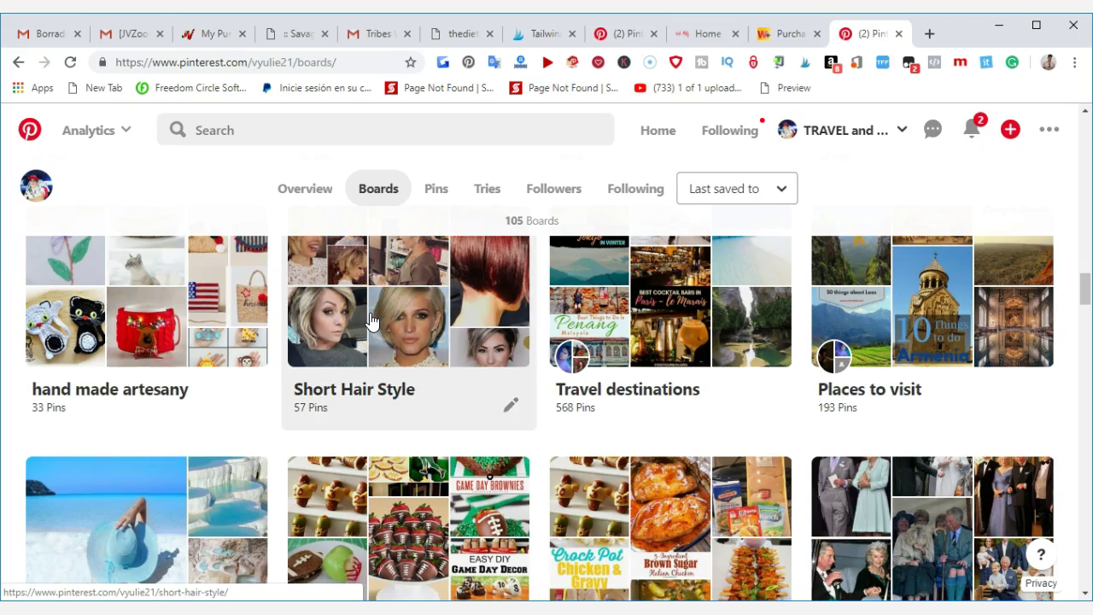
pyautogui.scroll(-3, 390, 325)
pyautogui.scroll(-2, 427, 402)
pyautogui.scroll(3, 419, 385)
pyautogui.scroll(2, 416, 385)
pyautogui.scroll(-1, 415, 371)
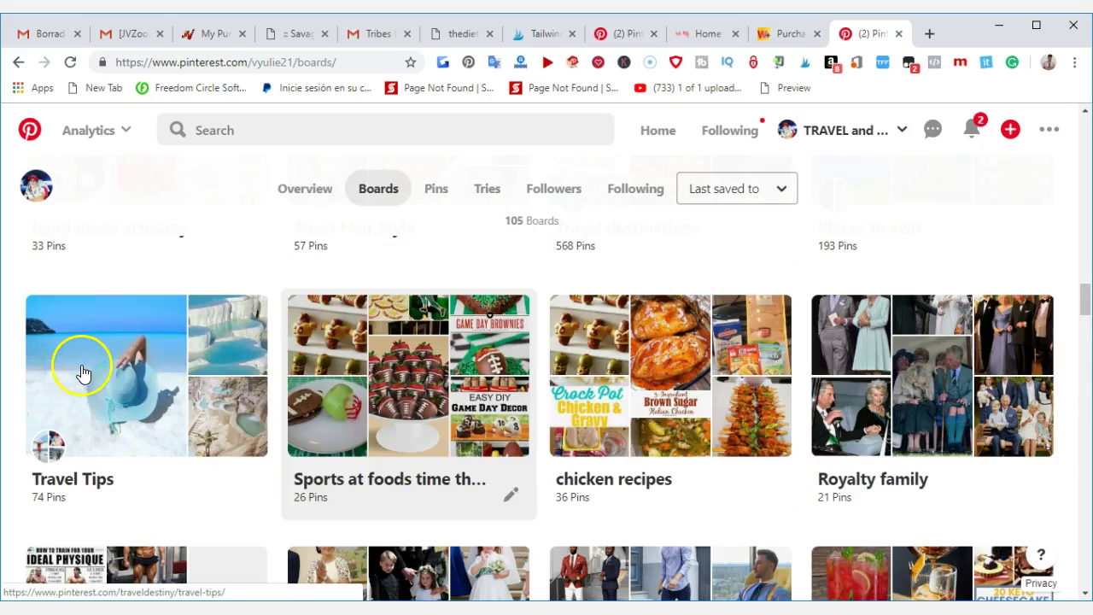
pyautogui.scroll(-1, 94, 369)
pyautogui.scroll(-1, 342, 368)
pyautogui.scroll(1, 513, 380)
pyautogui.scroll(-2, 565, 393)
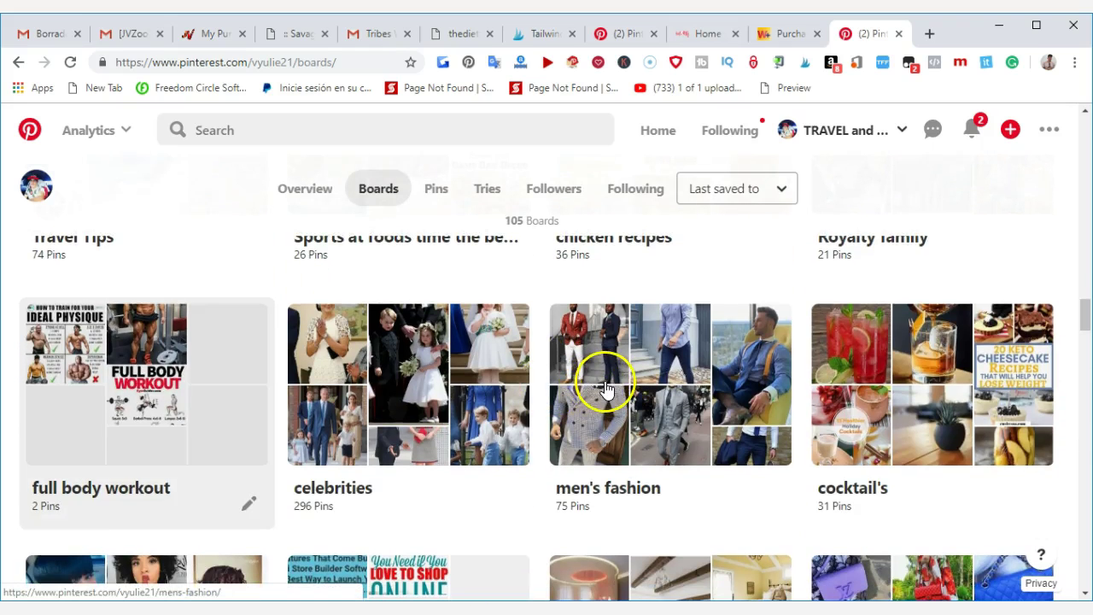
pyautogui.scroll(1, 657, 367)
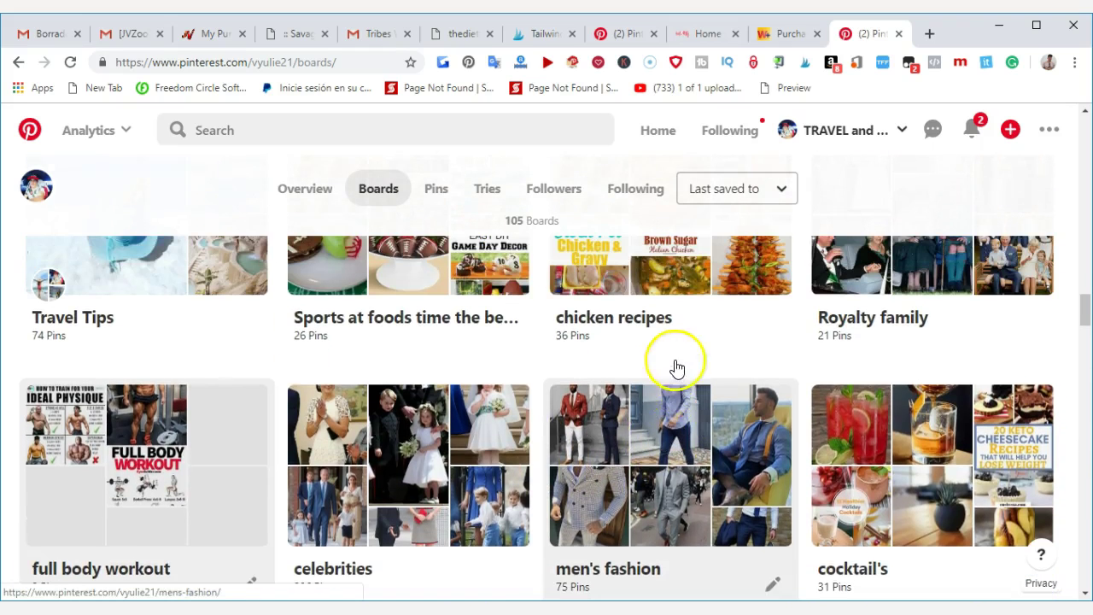
pyautogui.scroll(-2, 354, 453)
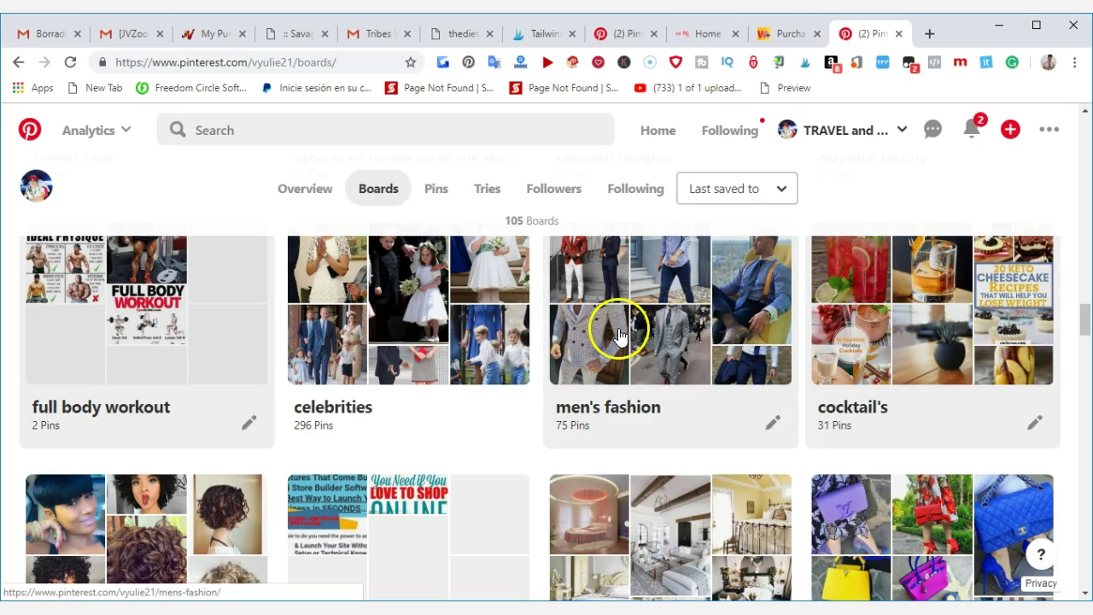
# Scroll the Pinterest board grid past Gothic fashion style down to Paris torre eiffel and Places to visit
pyautogui.scroll(-4, 610, 329)
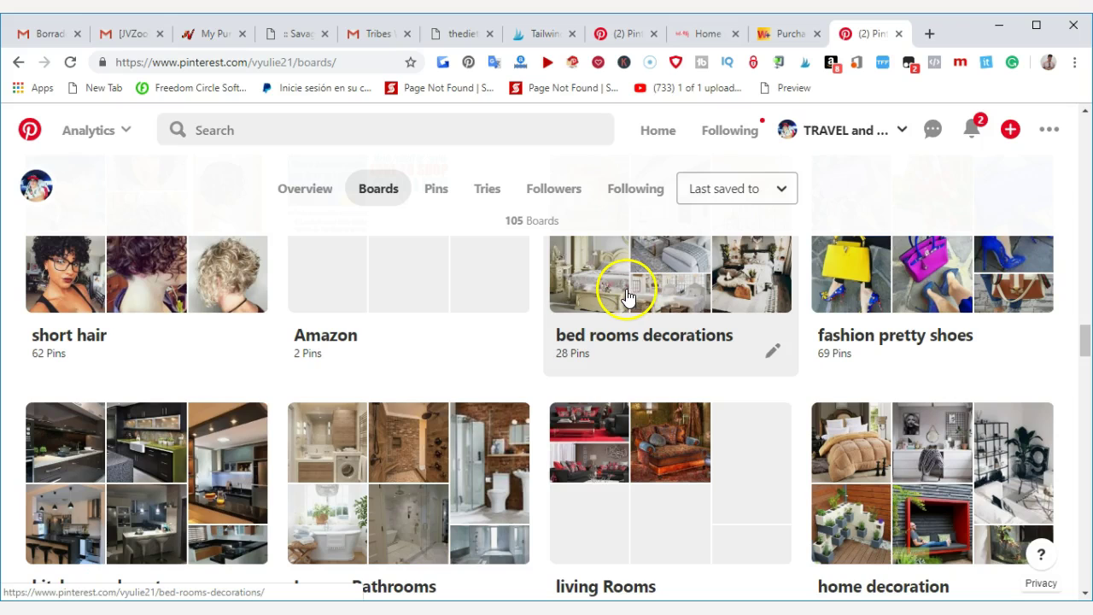
pyautogui.scroll(2, 564, 296)
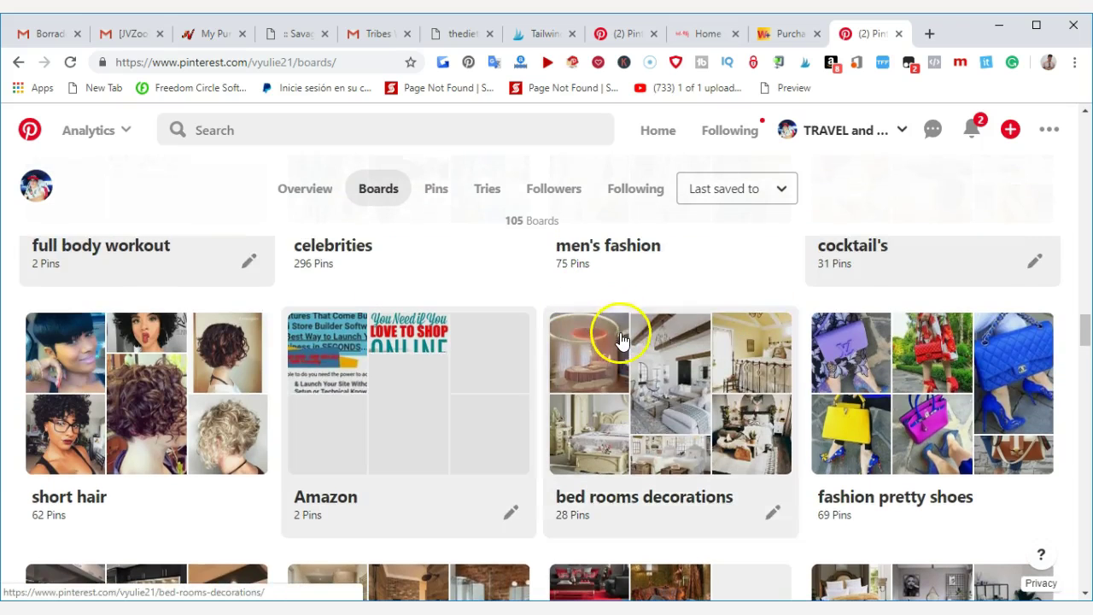
pyautogui.scroll(-4, 622, 342)
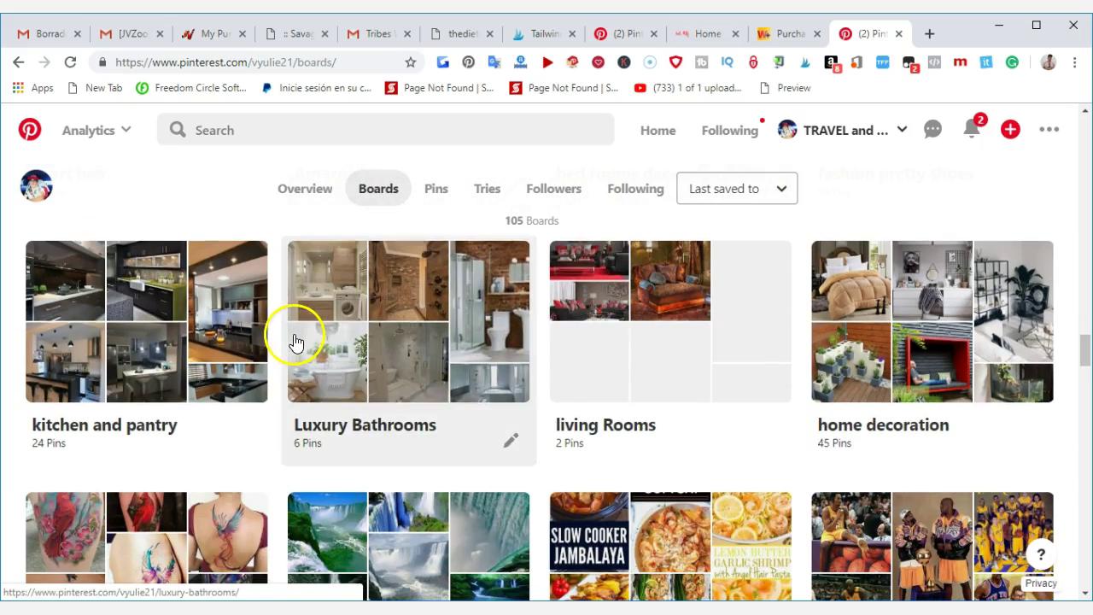
pyautogui.scroll(-2, 398, 320)
pyautogui.scroll(-2, 395, 333)
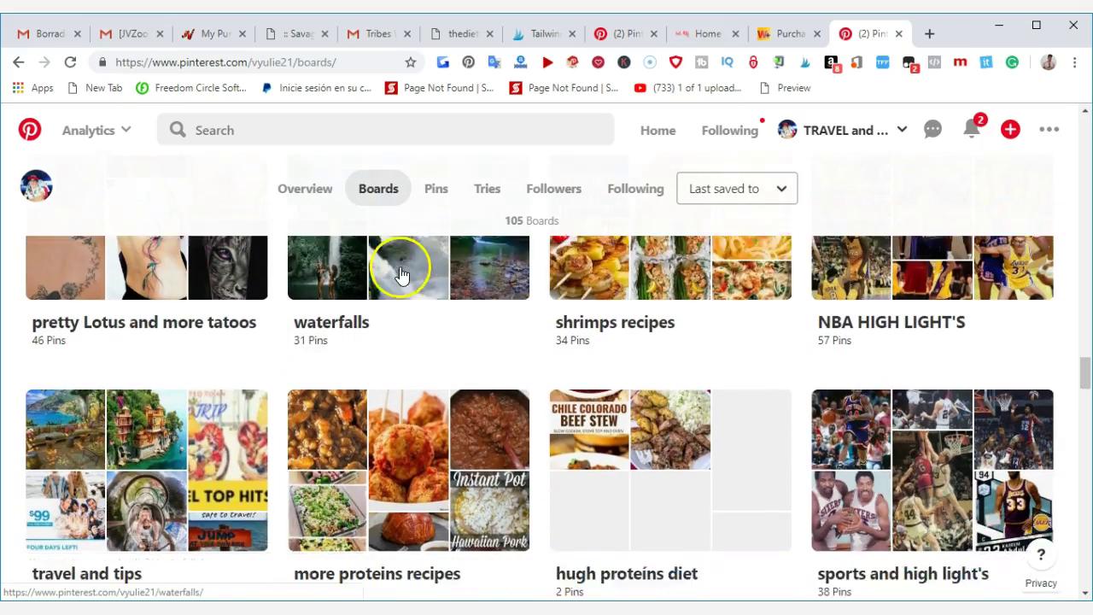
pyautogui.scroll(-3, 398, 268)
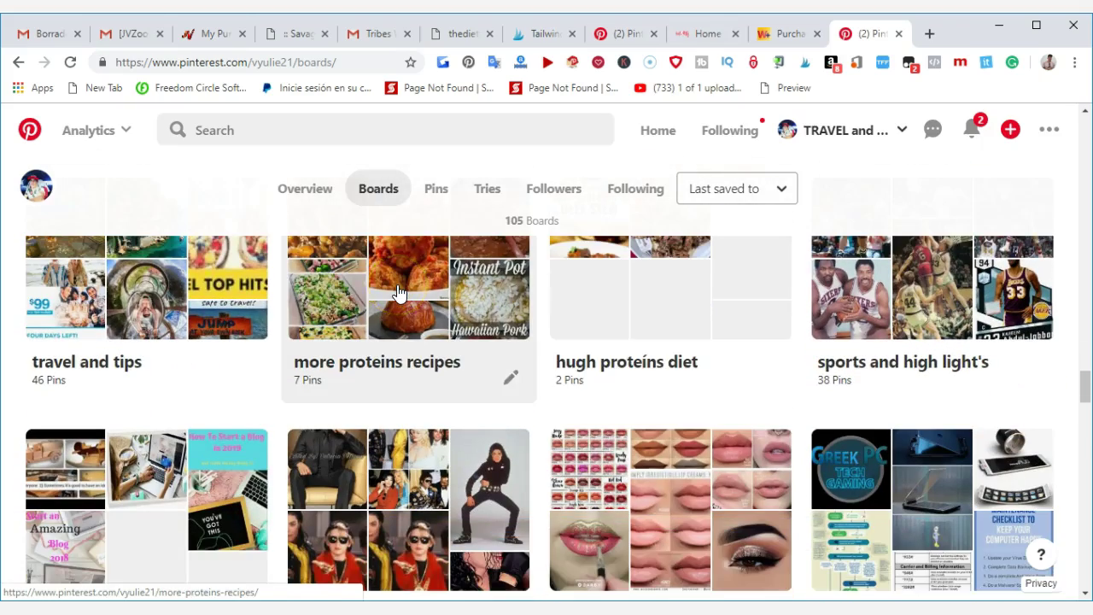
pyautogui.scroll(-3, 398, 293)
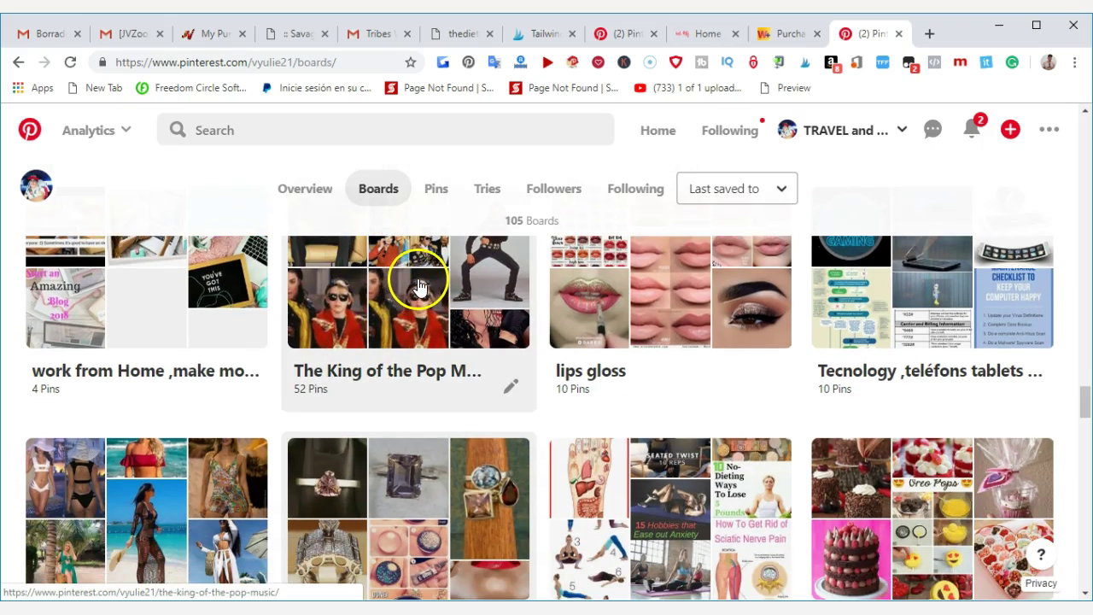
pyautogui.scroll(-1, 277, 416)
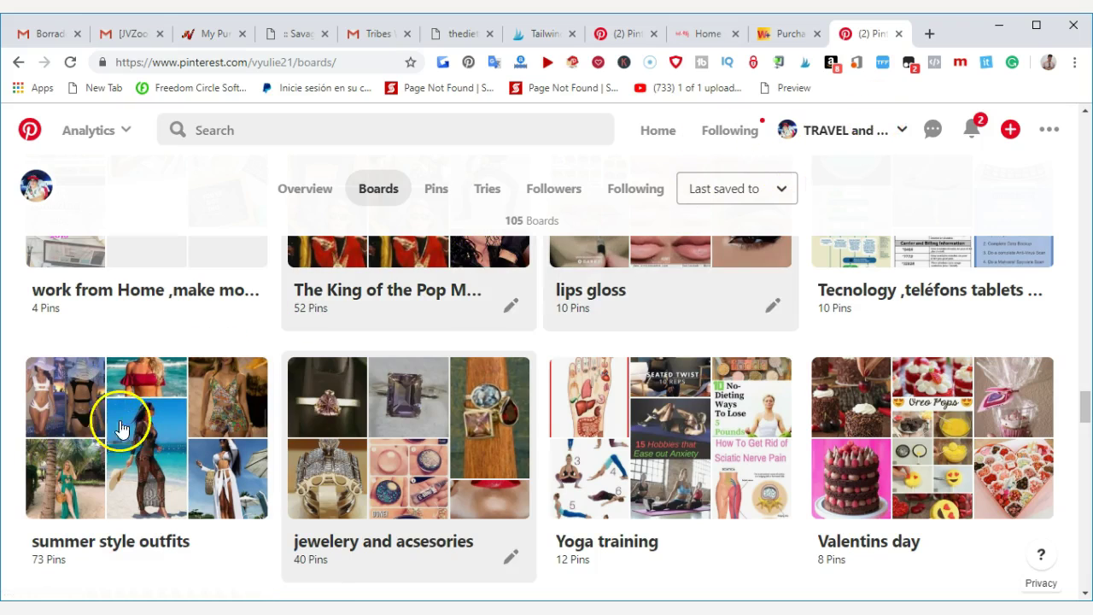
pyautogui.scroll(-1, 146, 464)
pyautogui.scroll(-2, 102, 410)
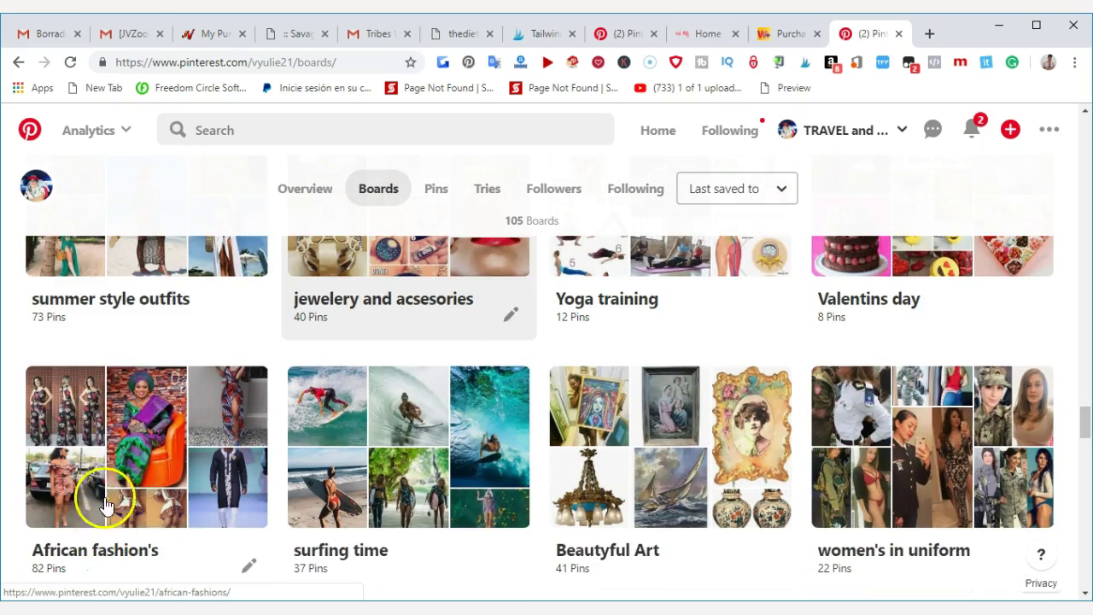
pyautogui.moveTo(146, 468)
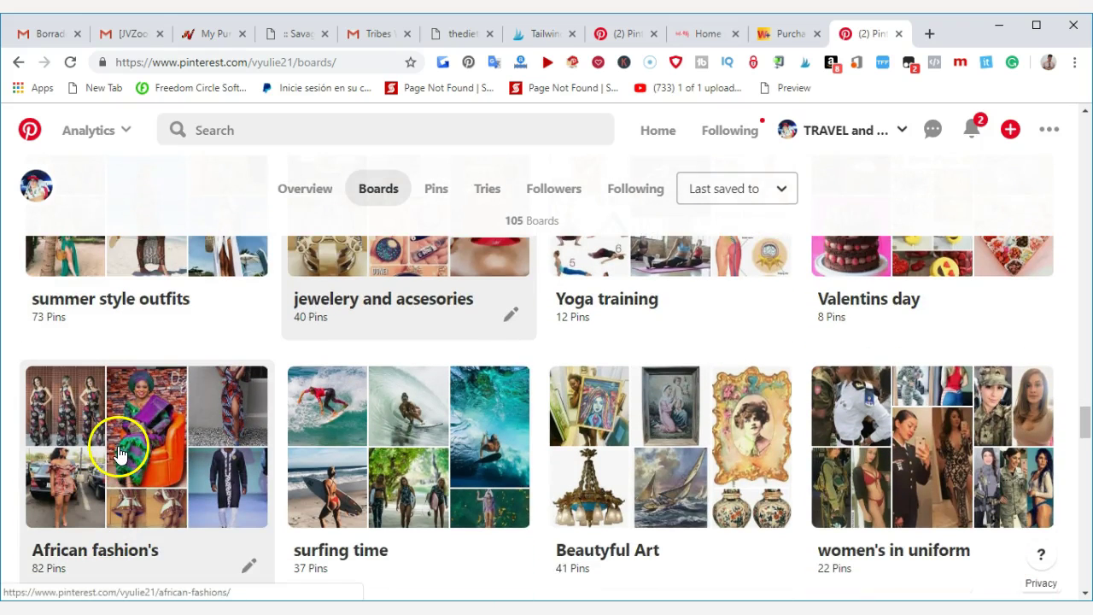
pyautogui.scroll(-1, 128, 436)
pyautogui.scroll(-1, 137, 393)
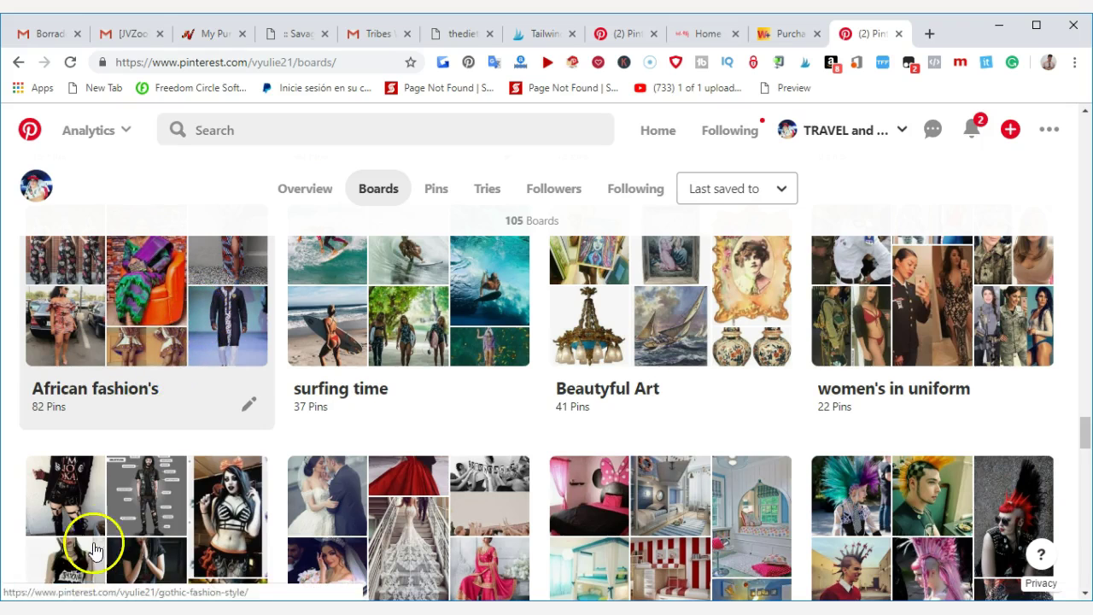
pyautogui.scroll(-2, 152, 488)
pyautogui.scroll(-1, 151, 488)
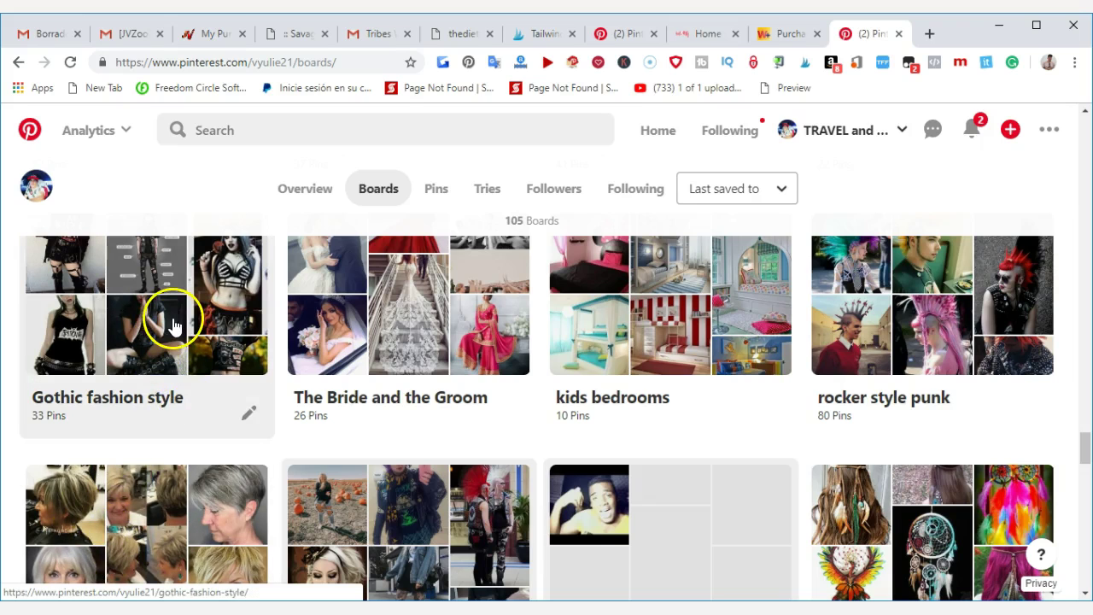
pyautogui.scroll(-3, 193, 296)
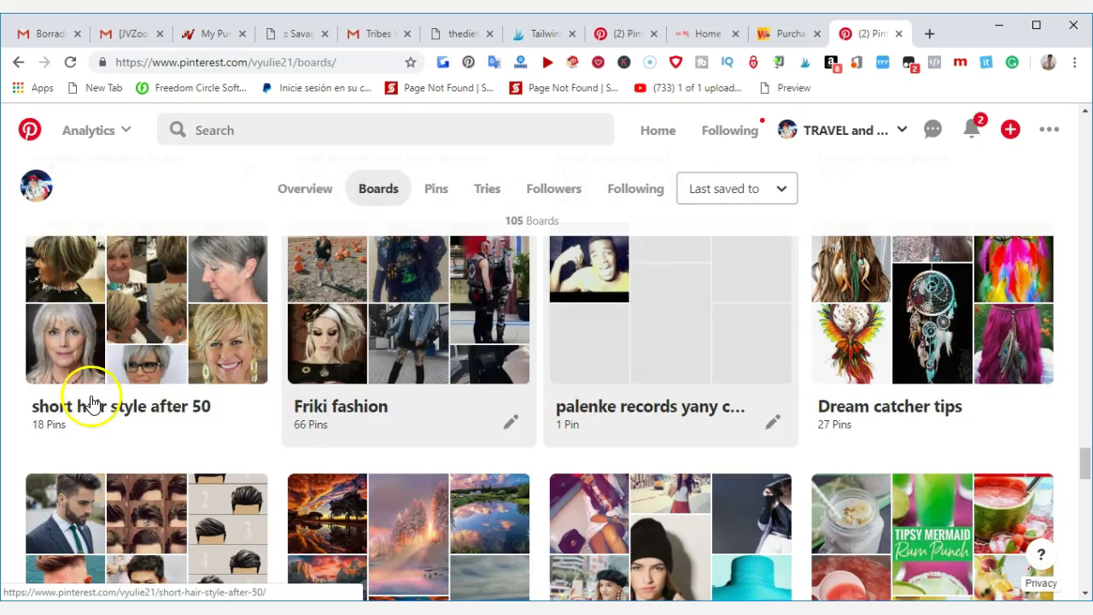
pyautogui.scroll(-3, 129, 385)
pyautogui.scroll(-1, 139, 398)
pyautogui.scroll(-1, 138, 400)
pyautogui.scroll(-2, 139, 401)
pyautogui.scroll(-3, 137, 412)
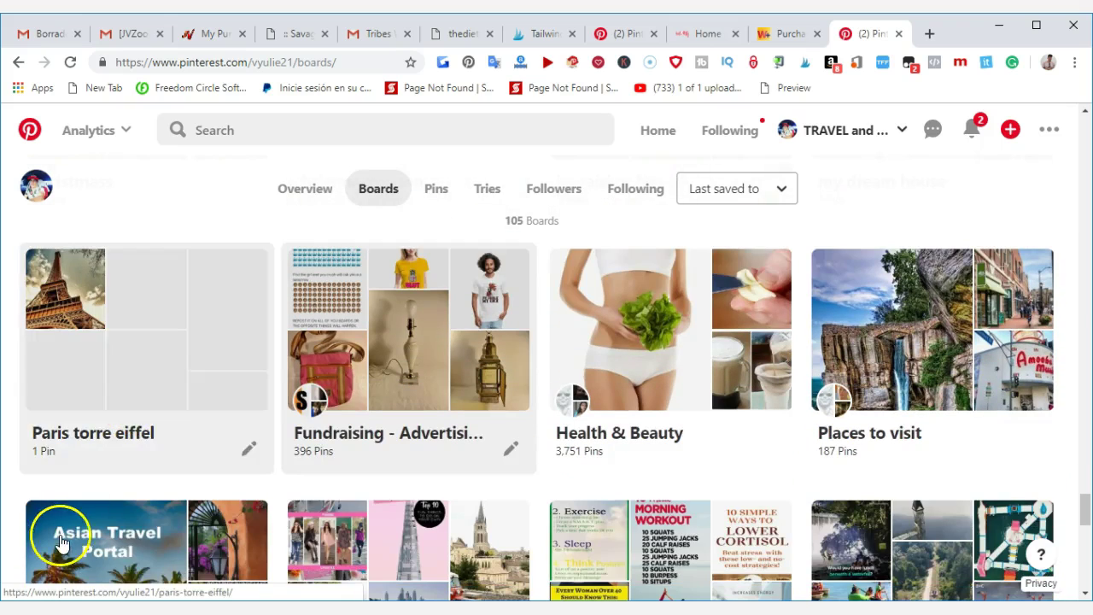